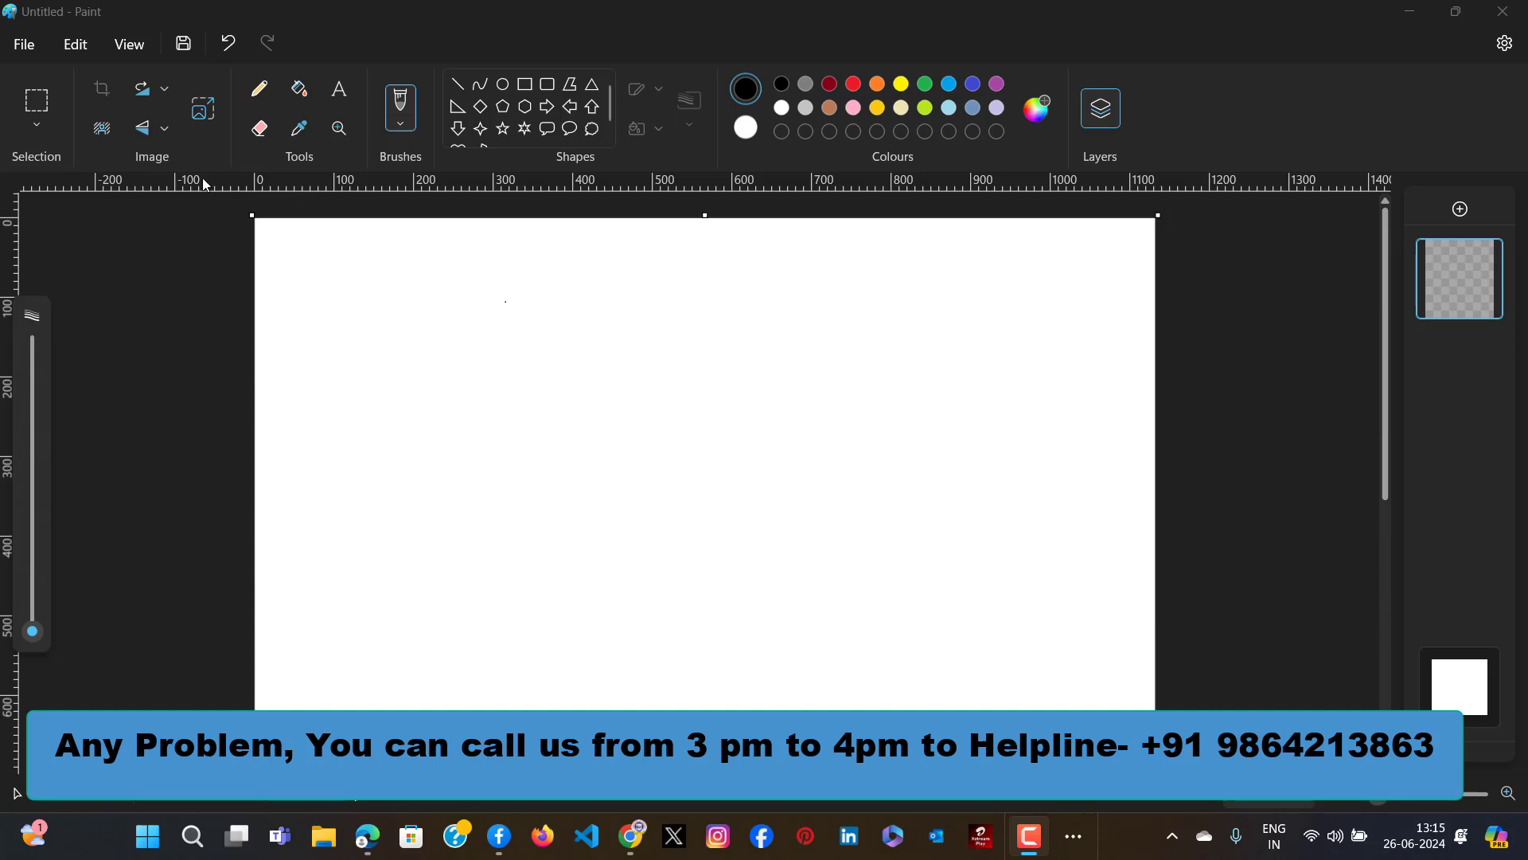
Open the SBI LOGO picture from the Desktop folder without saving the current untitled drawing.
left_click(24, 50)
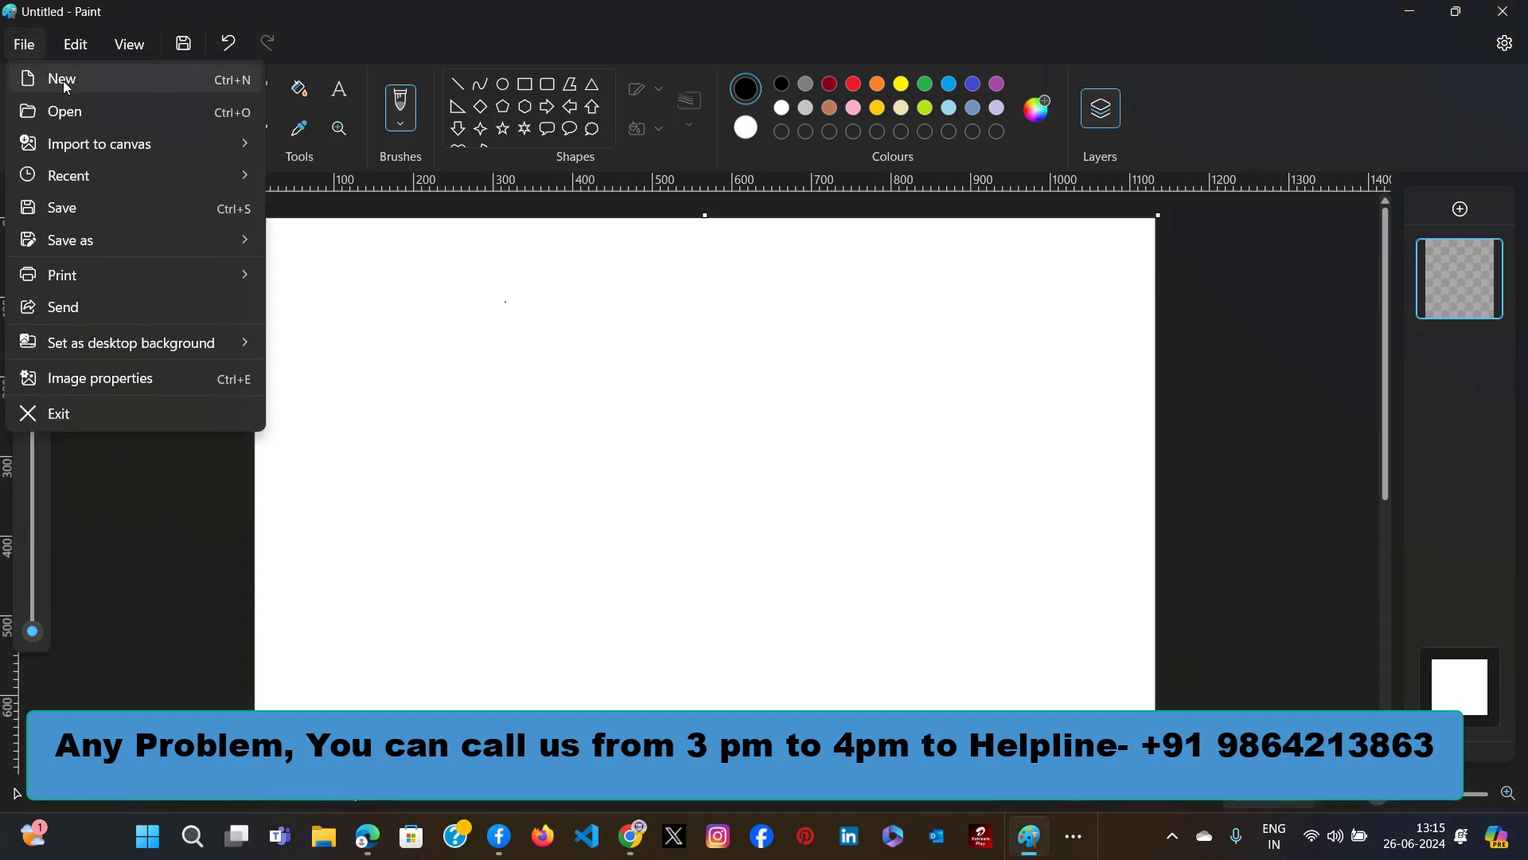
mouse_move(131, 143)
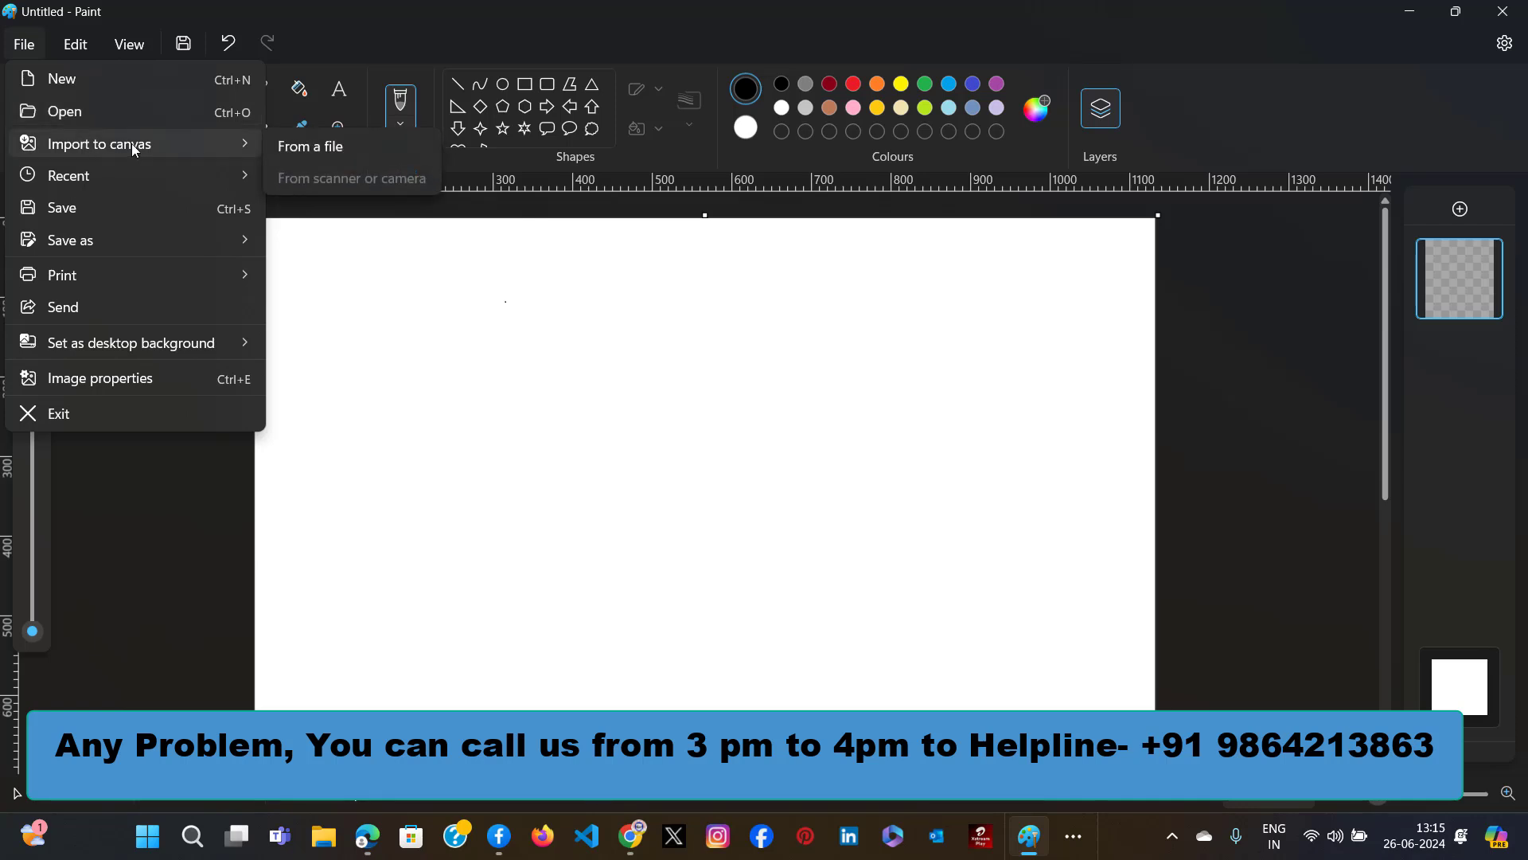
mouse_move(154, 171)
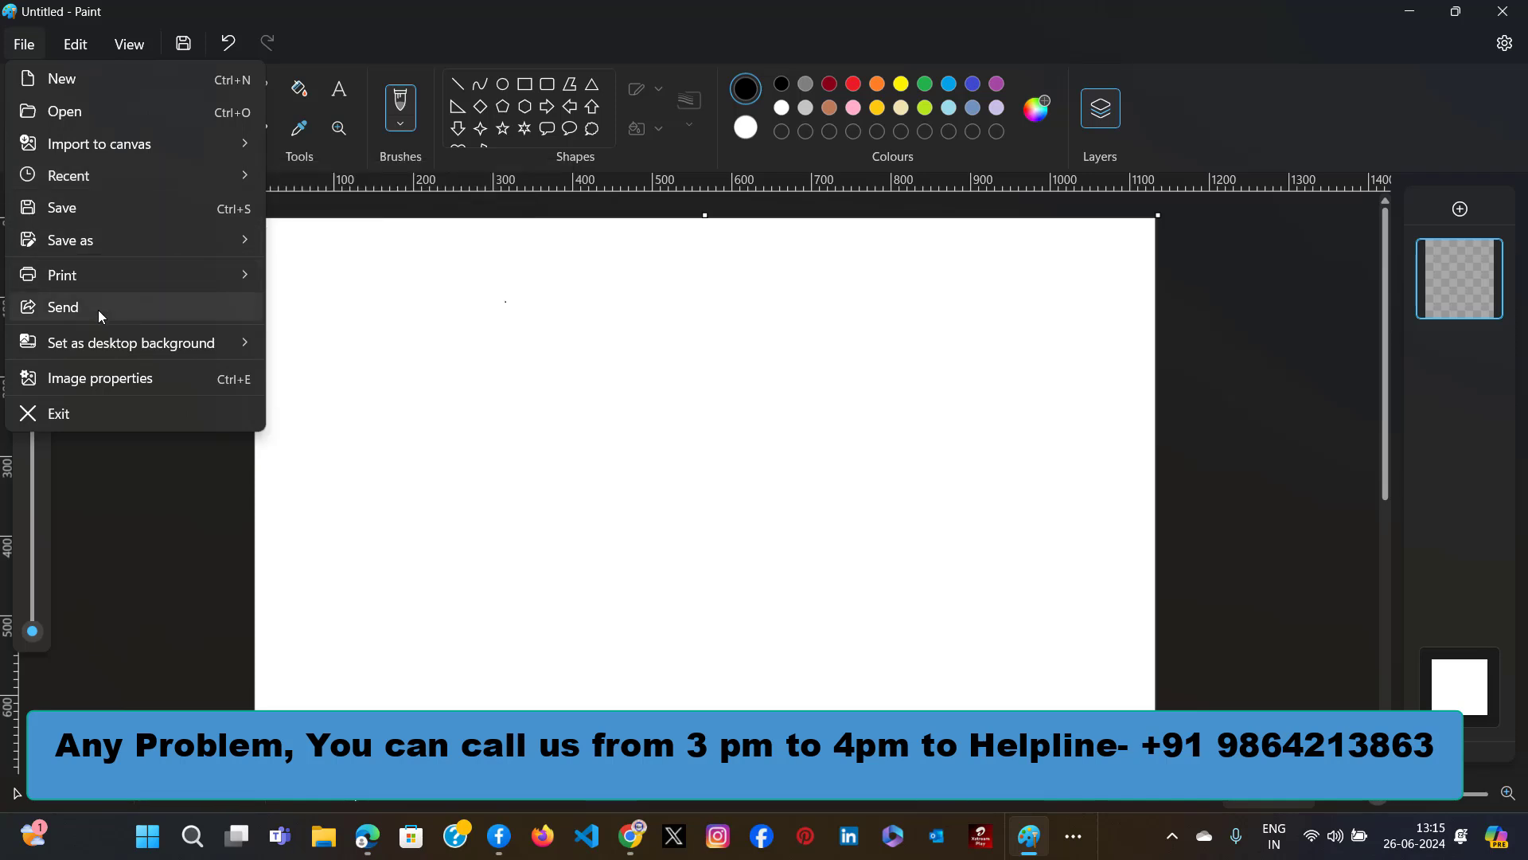
mouse_move(112, 351)
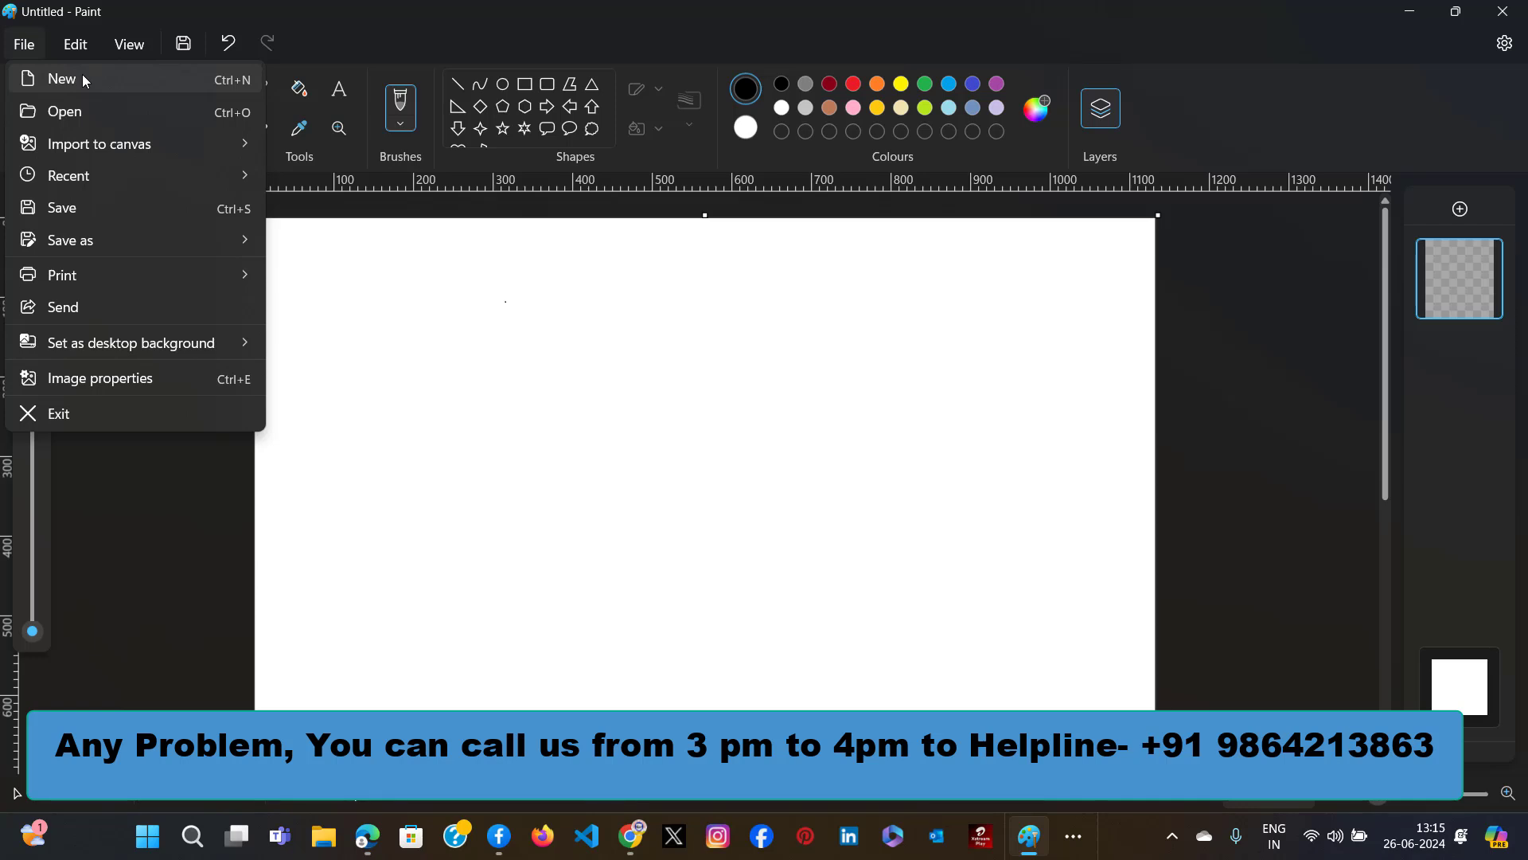
left_click(92, 115)
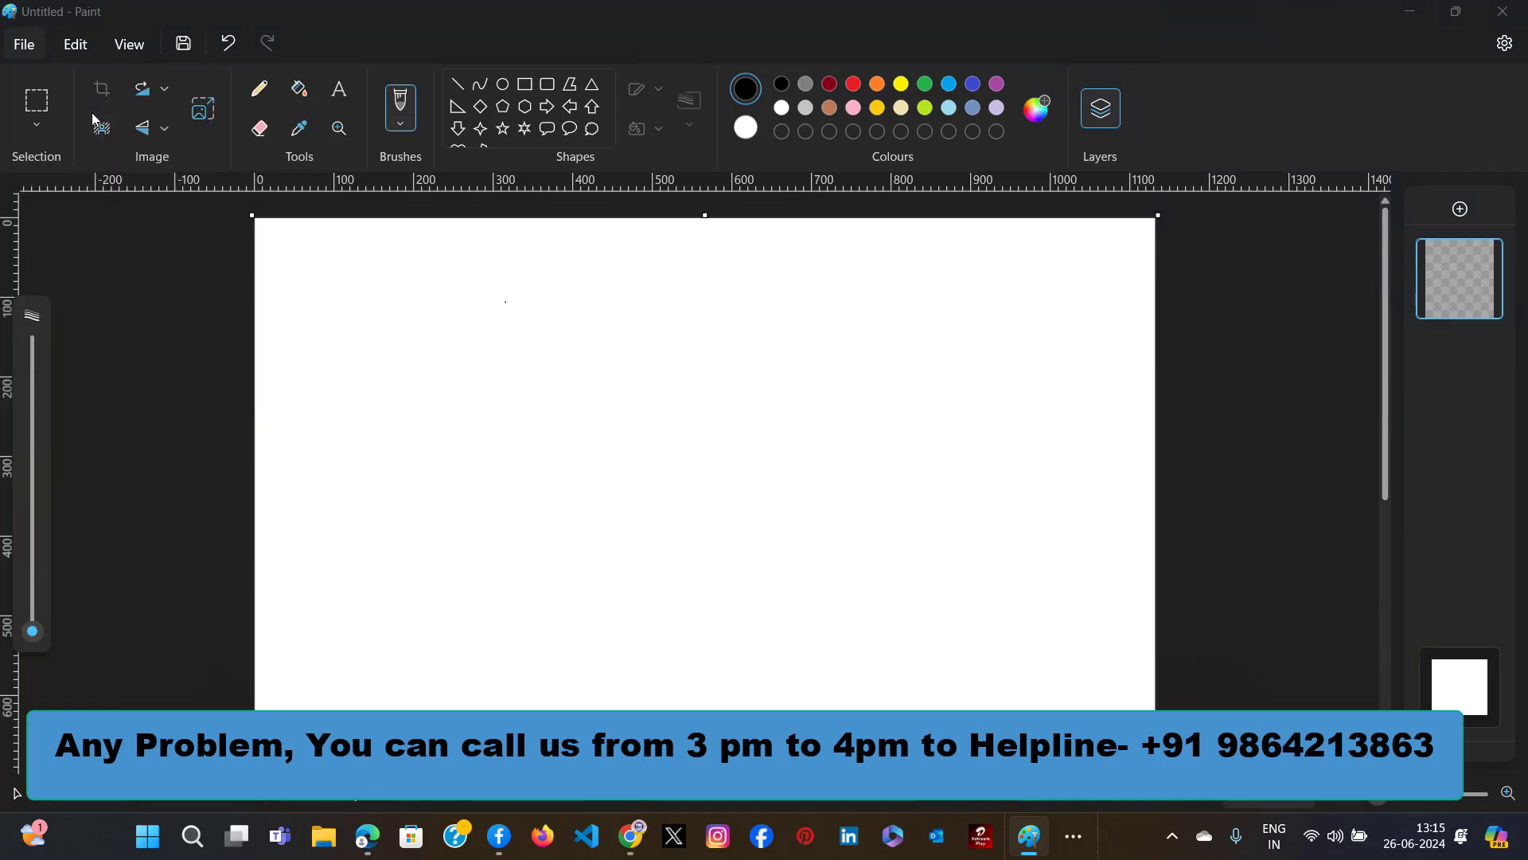
scroll(861, 371, "down", 2)
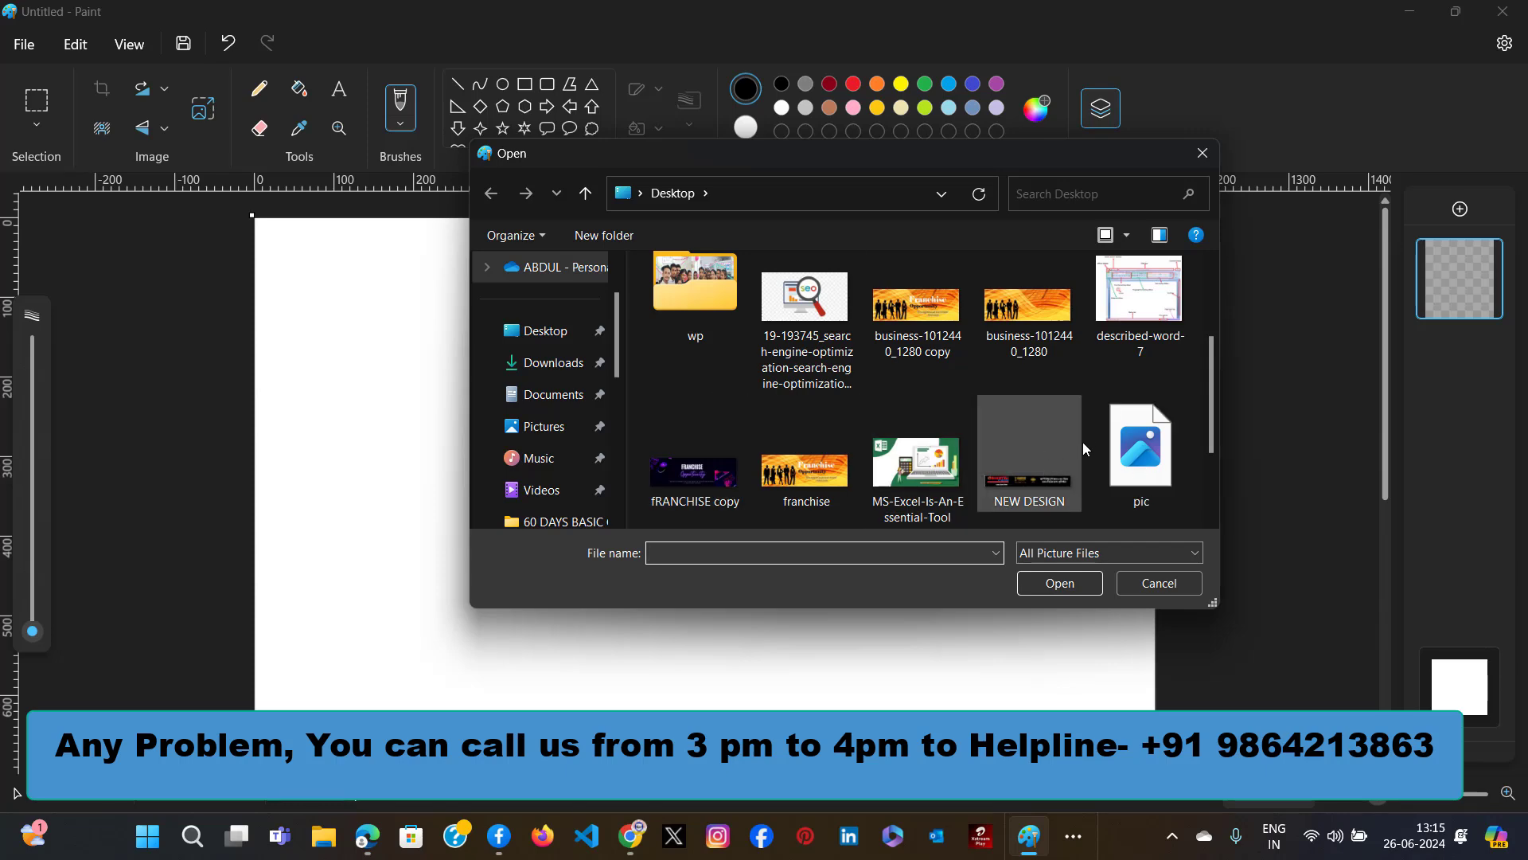
scroll(1099, 430, "down", 2)
left_click(795, 470)
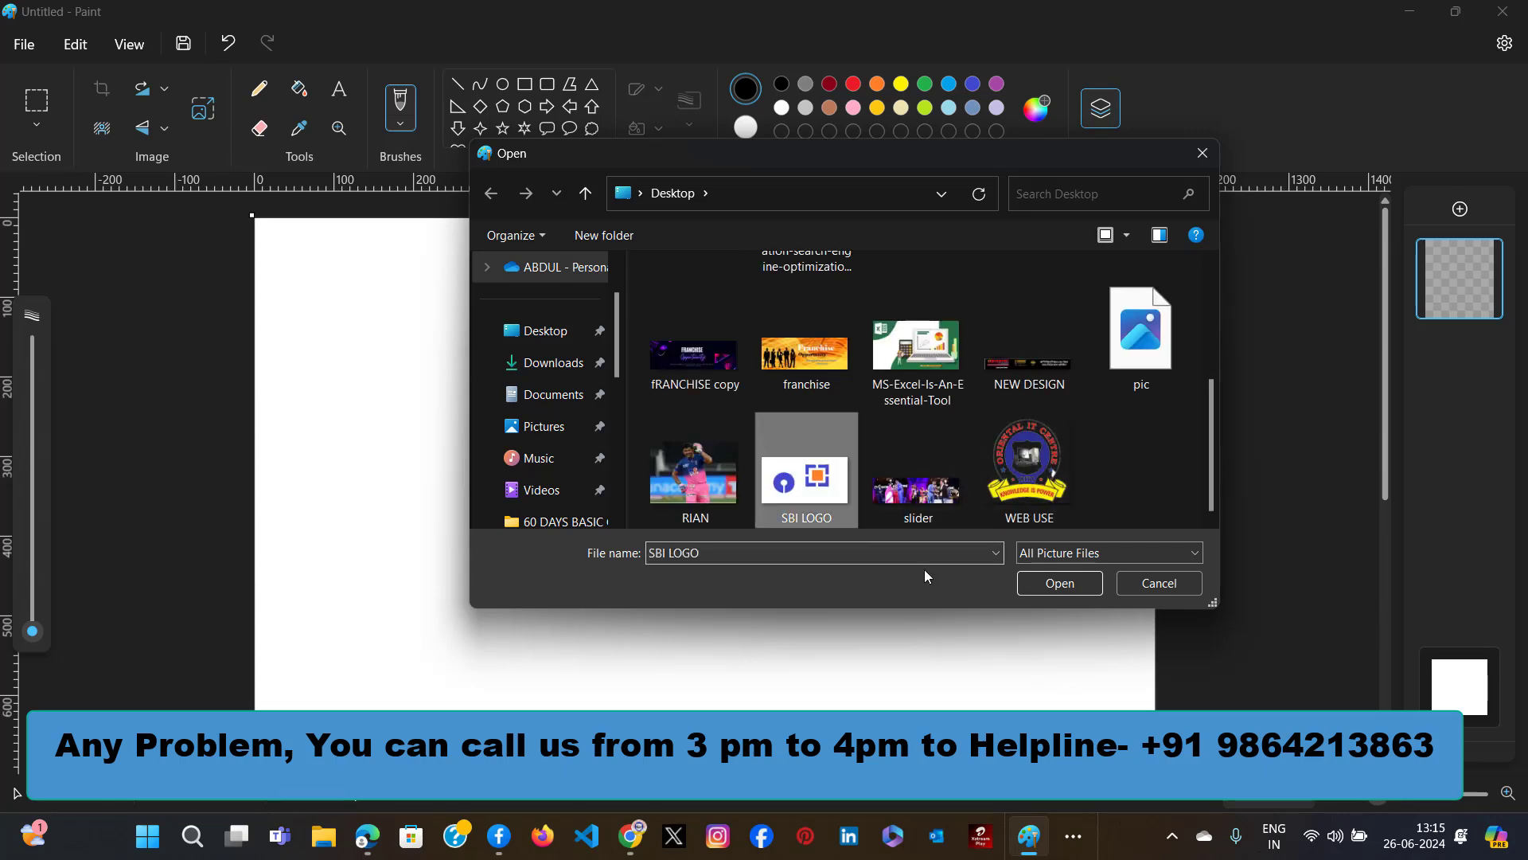
left_click(1027, 582)
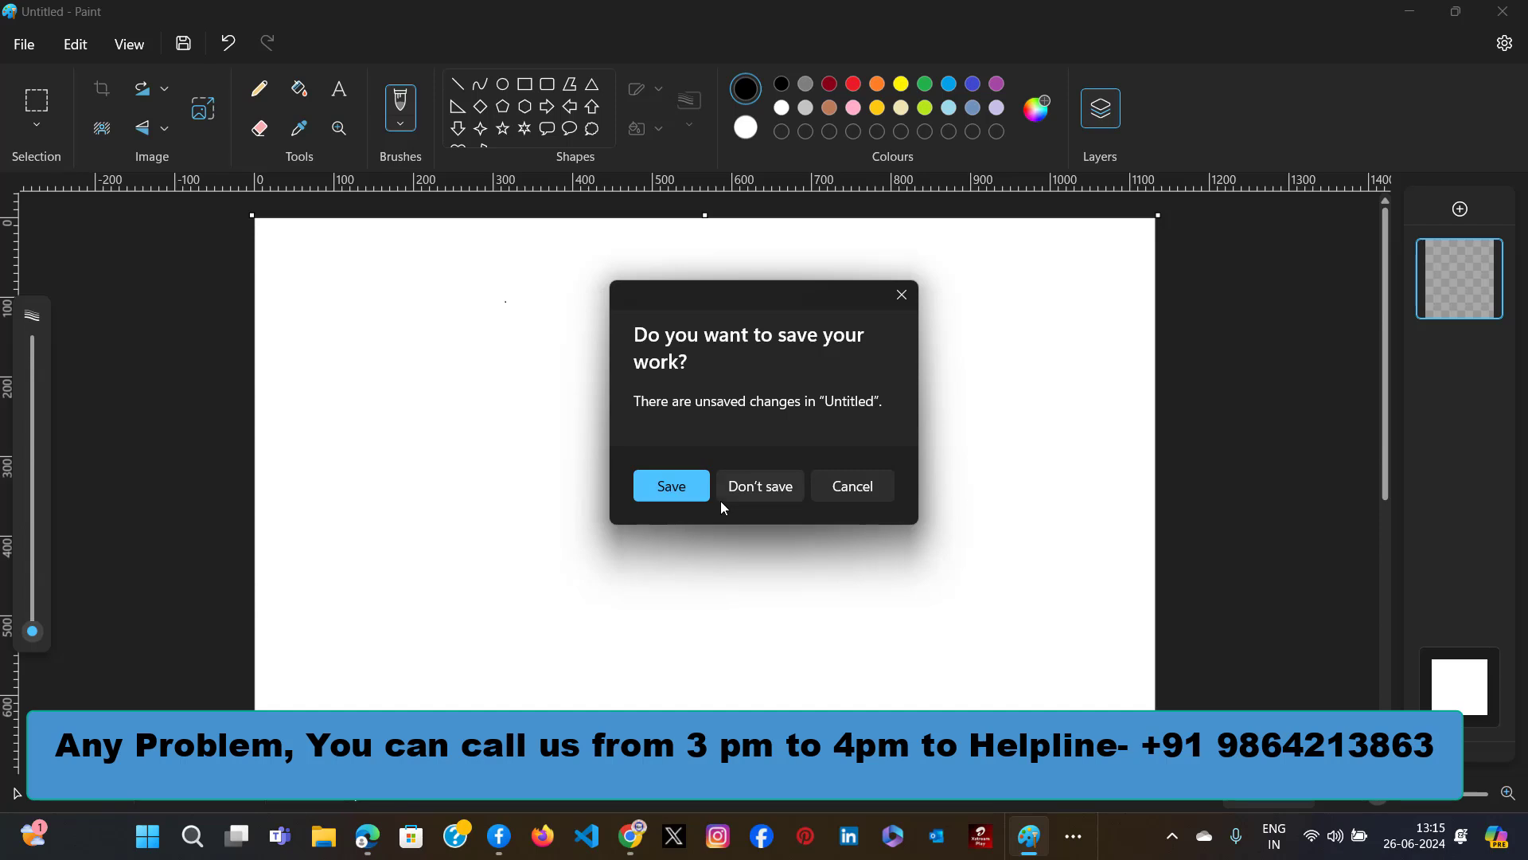
left_click(748, 489)
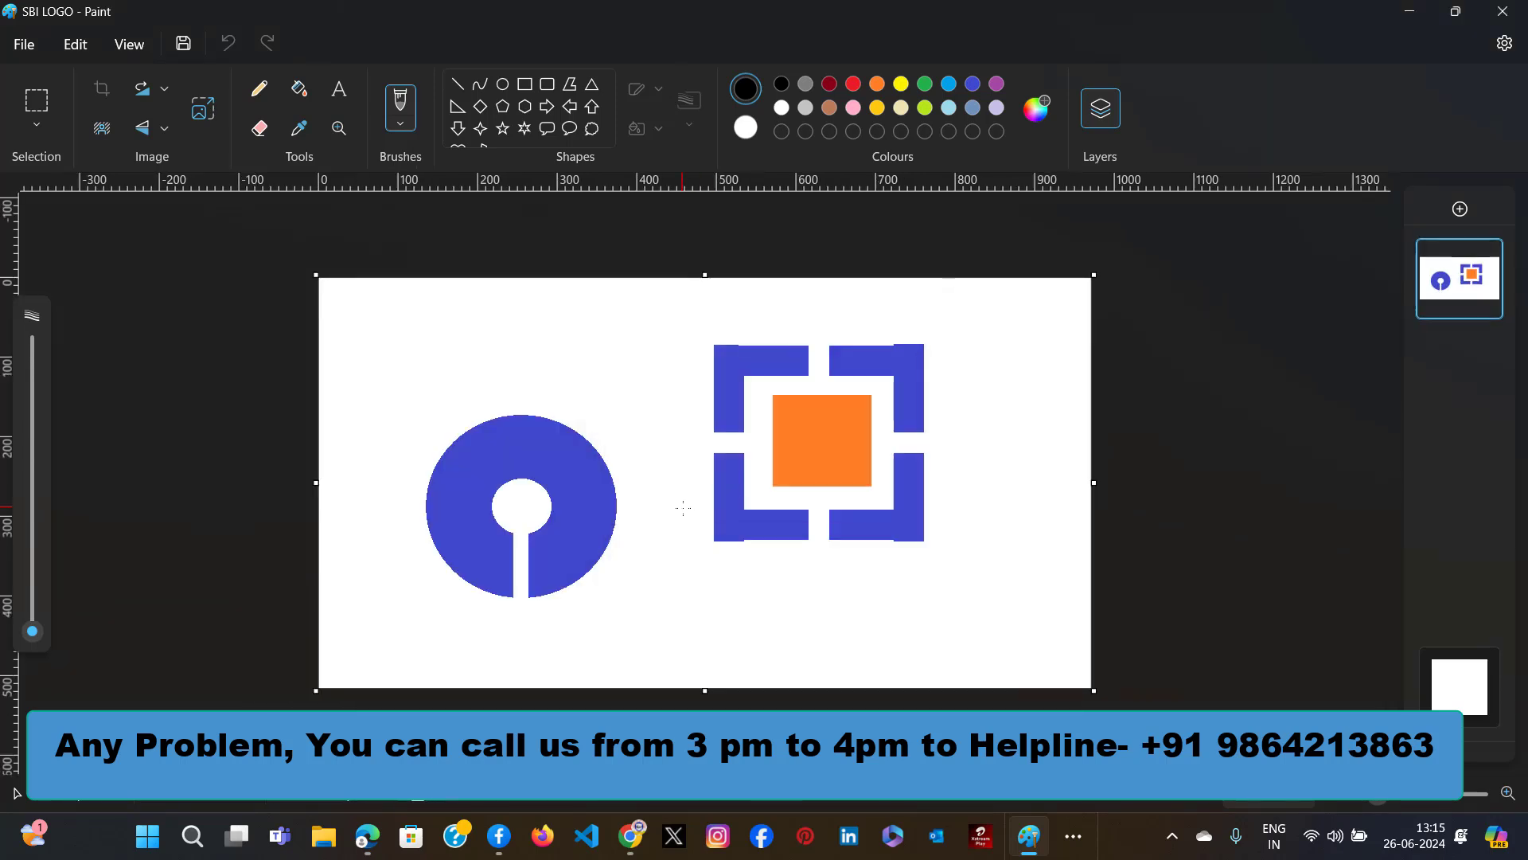
Create a new blank canvas in place of the opened logo picture.
left_click(24, 45)
left_click(48, 73)
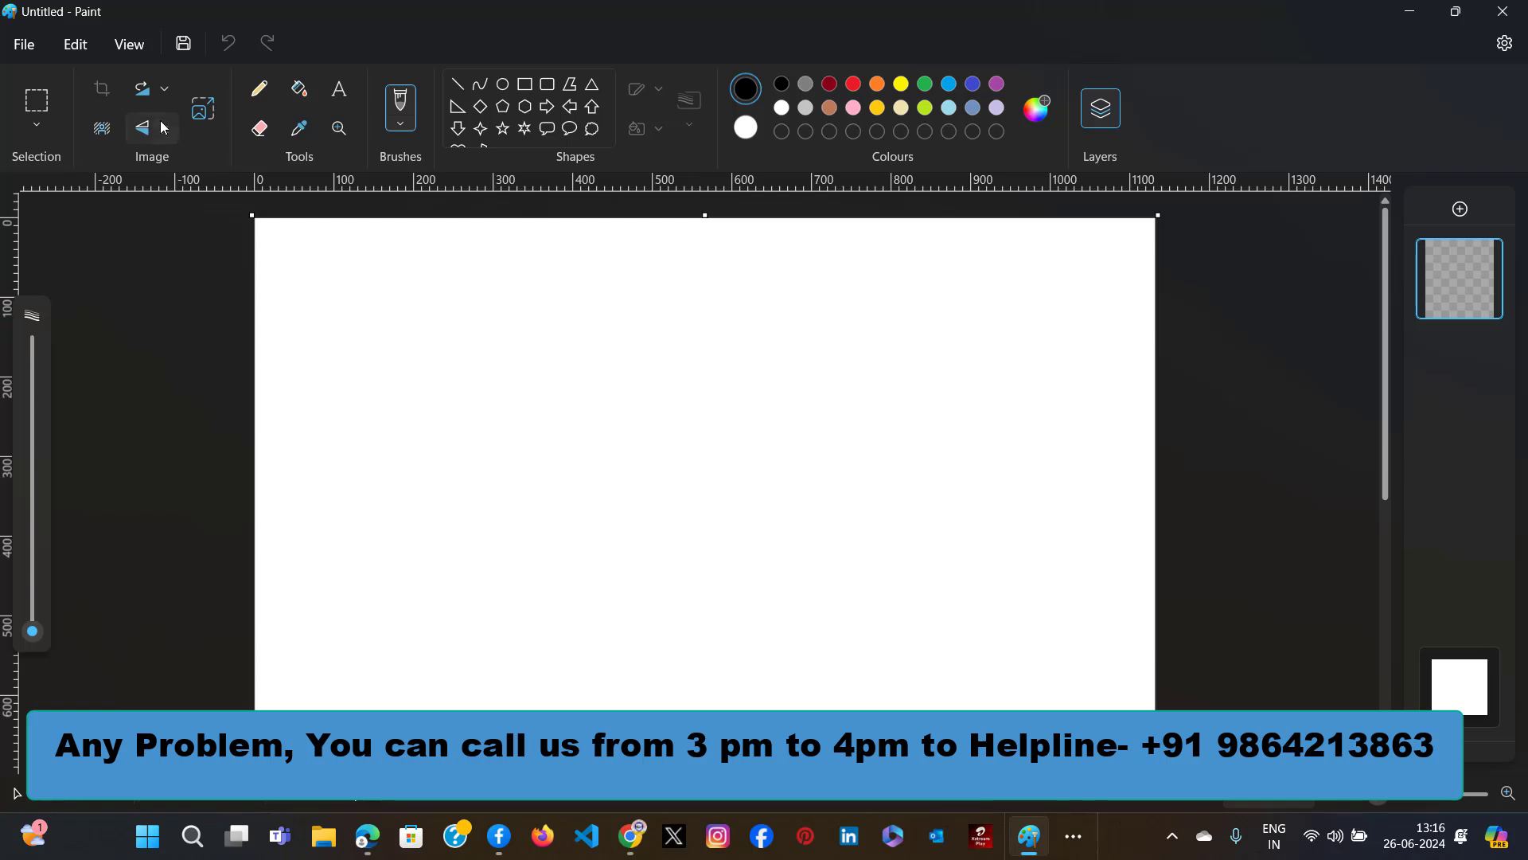
left_click(27, 48)
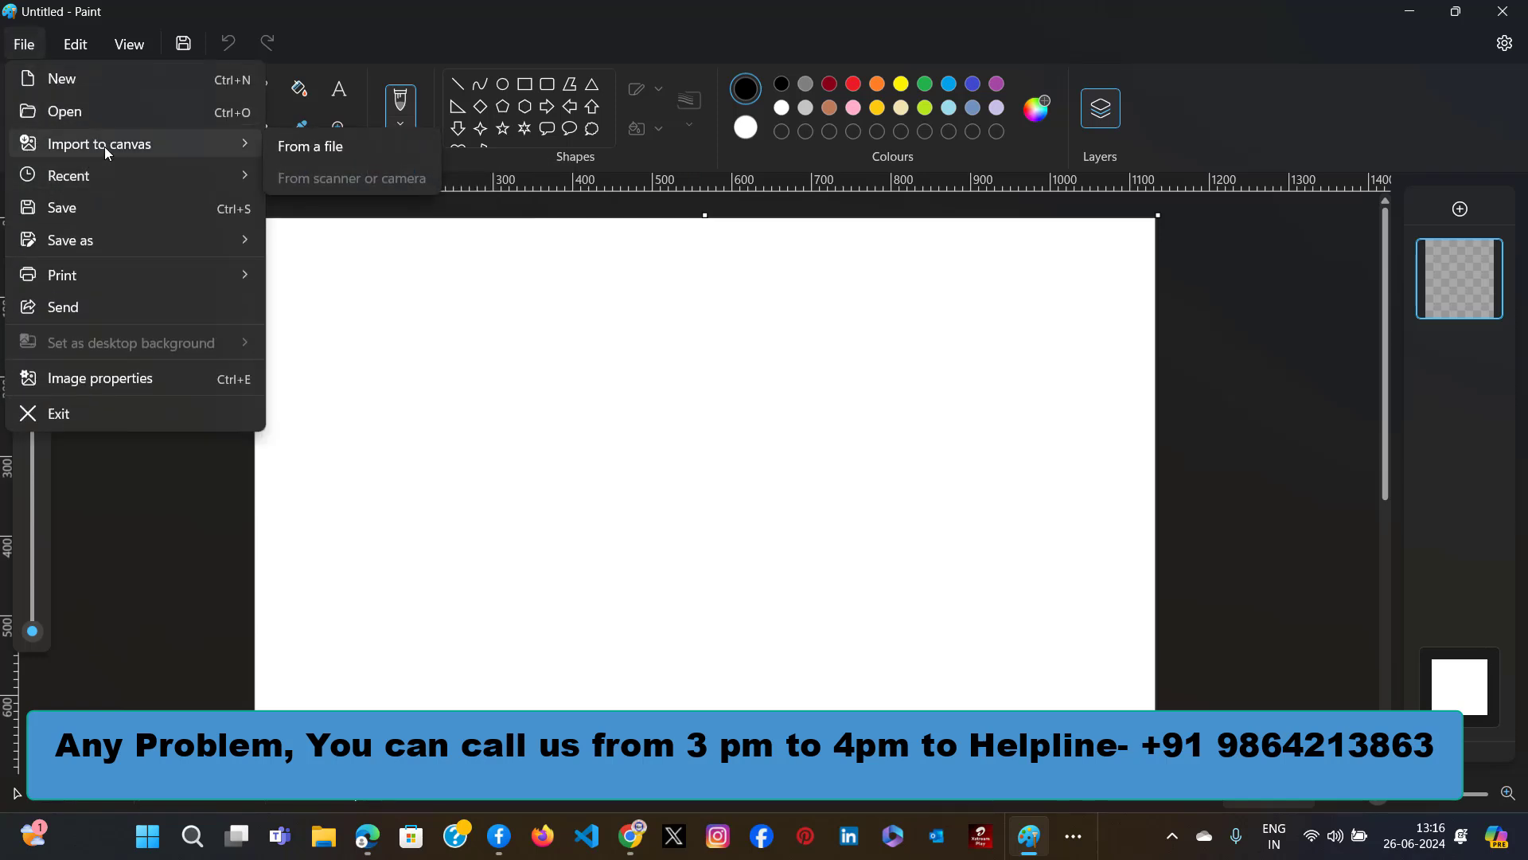
left_click(322, 147)
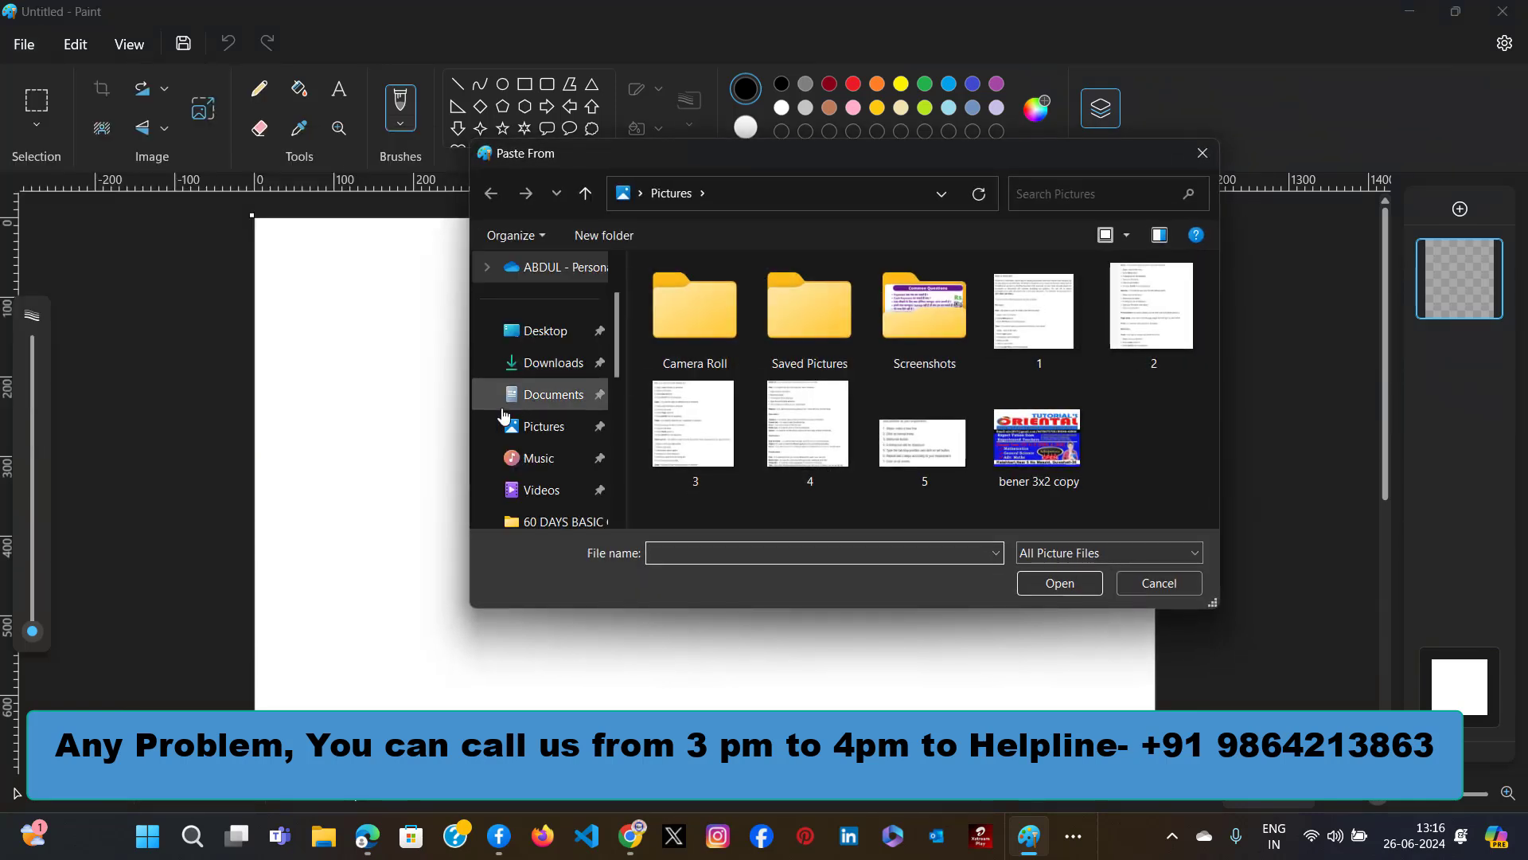
left_click(1025, 433)
double_click(928, 334)
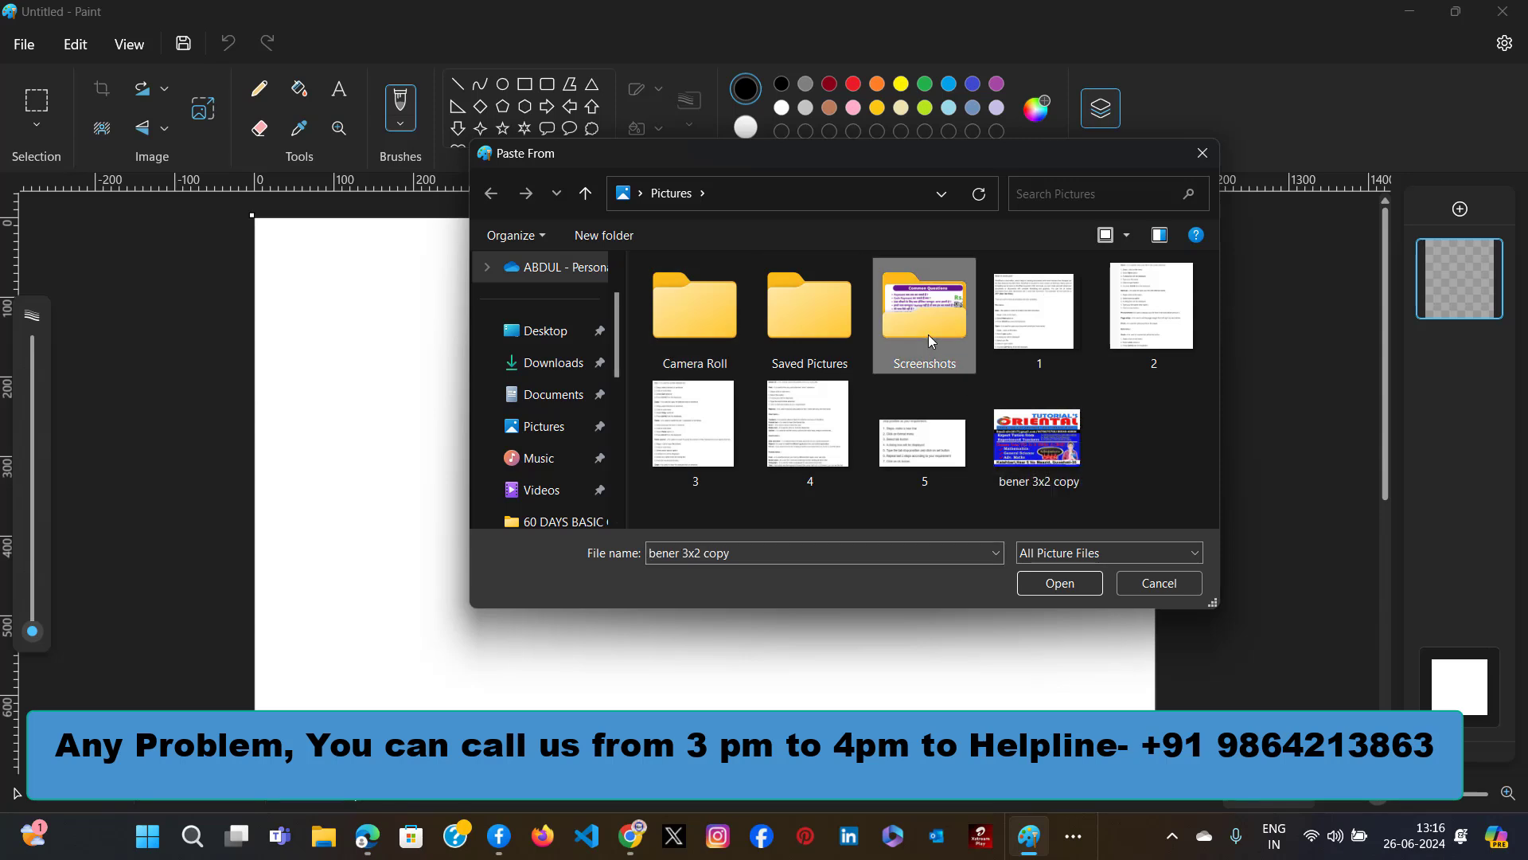
scroll(987, 408, "down", 10)
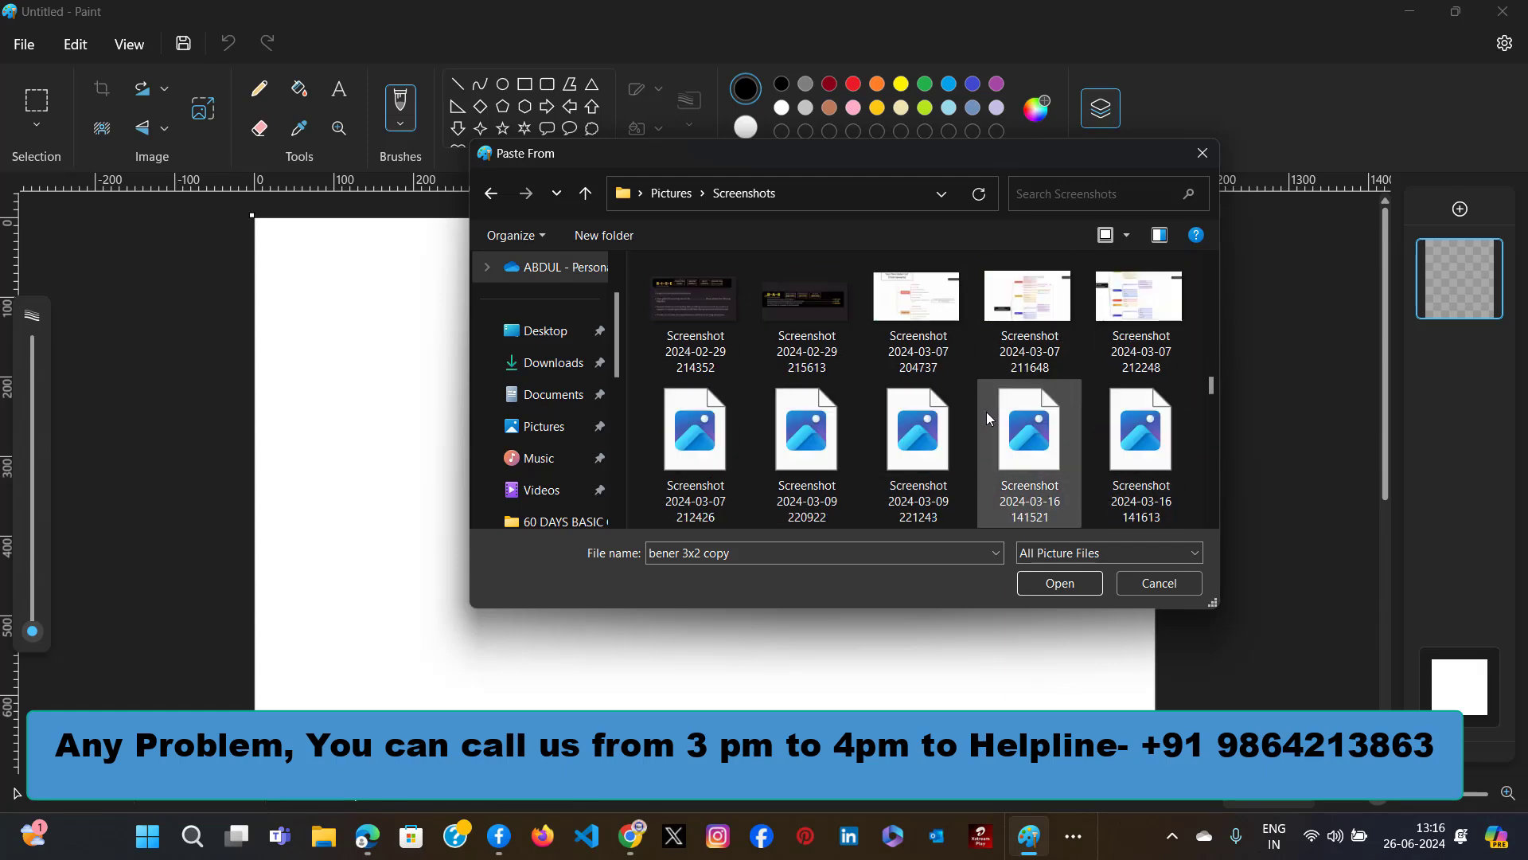
left_click(1116, 466)
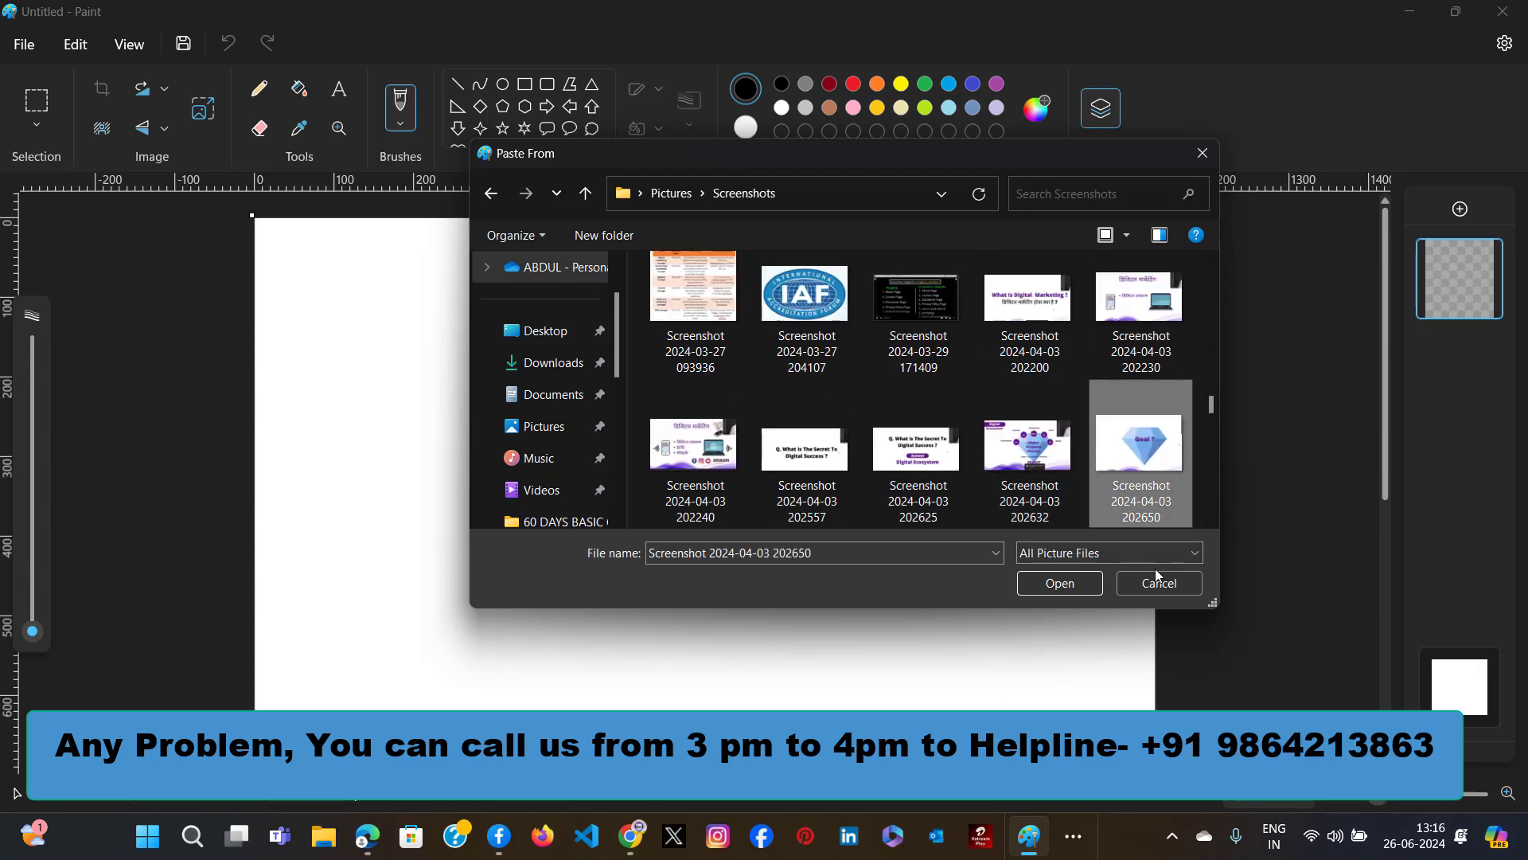
left_click(1070, 590)
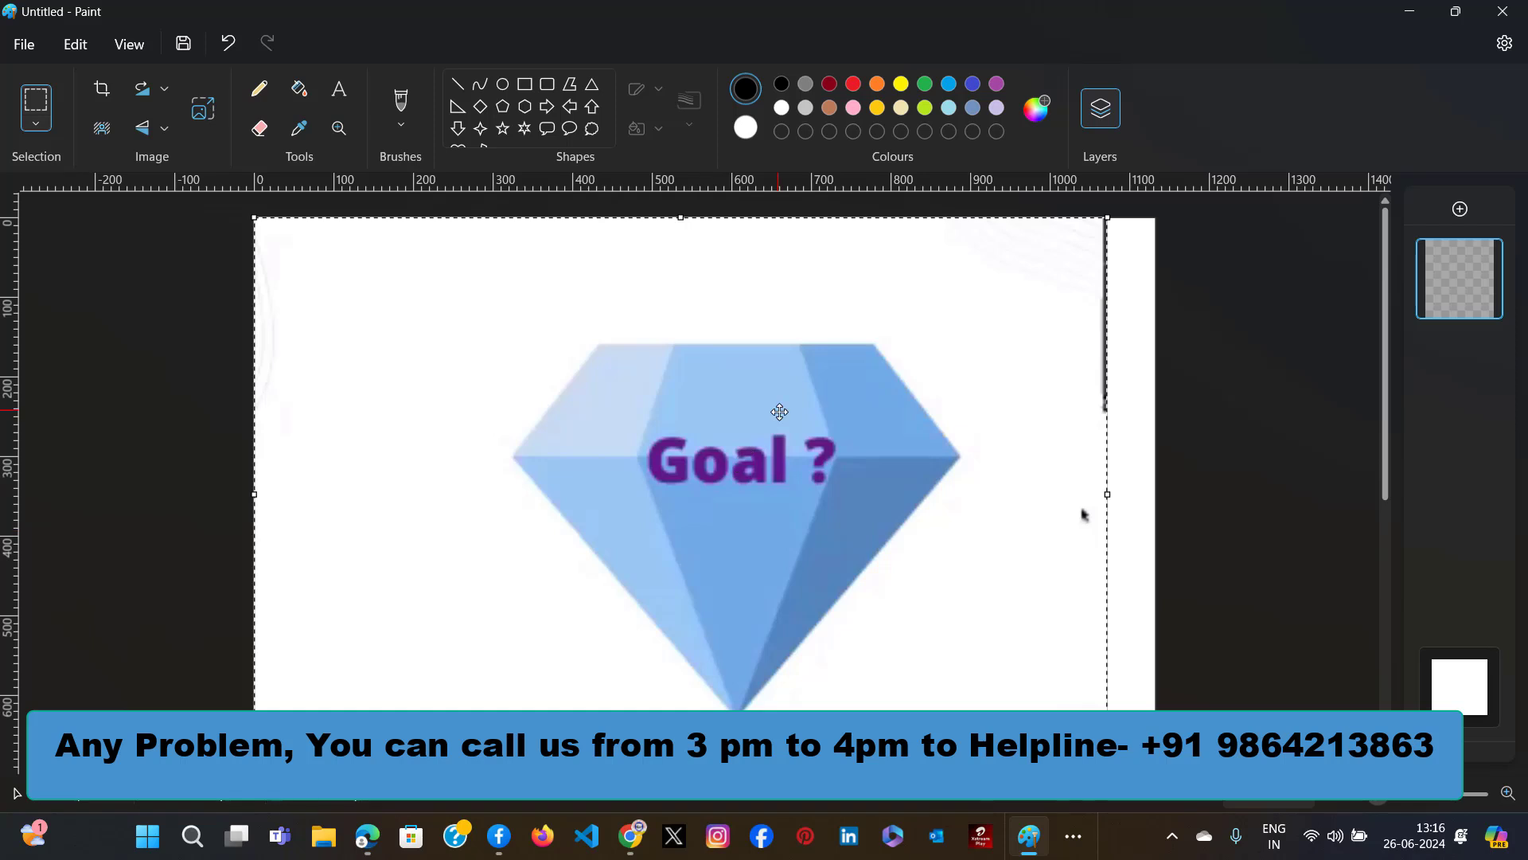
Look over the imported picture, and undo its import onto the canvas.
scroll(780, 415, "down", 5)
scroll(780, 416, "up", 5)
key("ctrl+z")
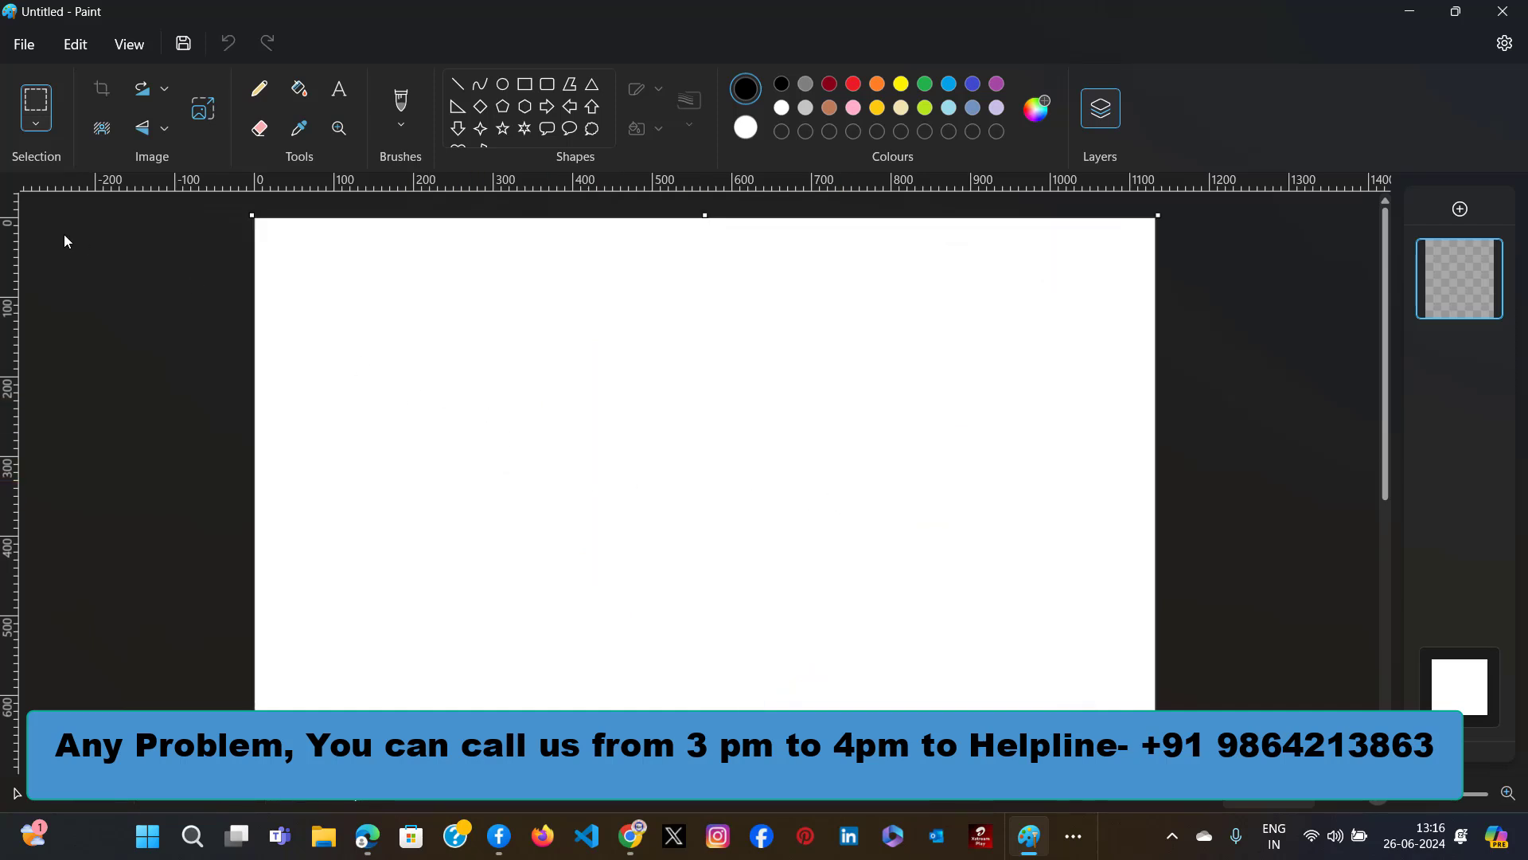
Review the picture formats offered for saving and the editing commands available without a selection.
left_click(18, 49)
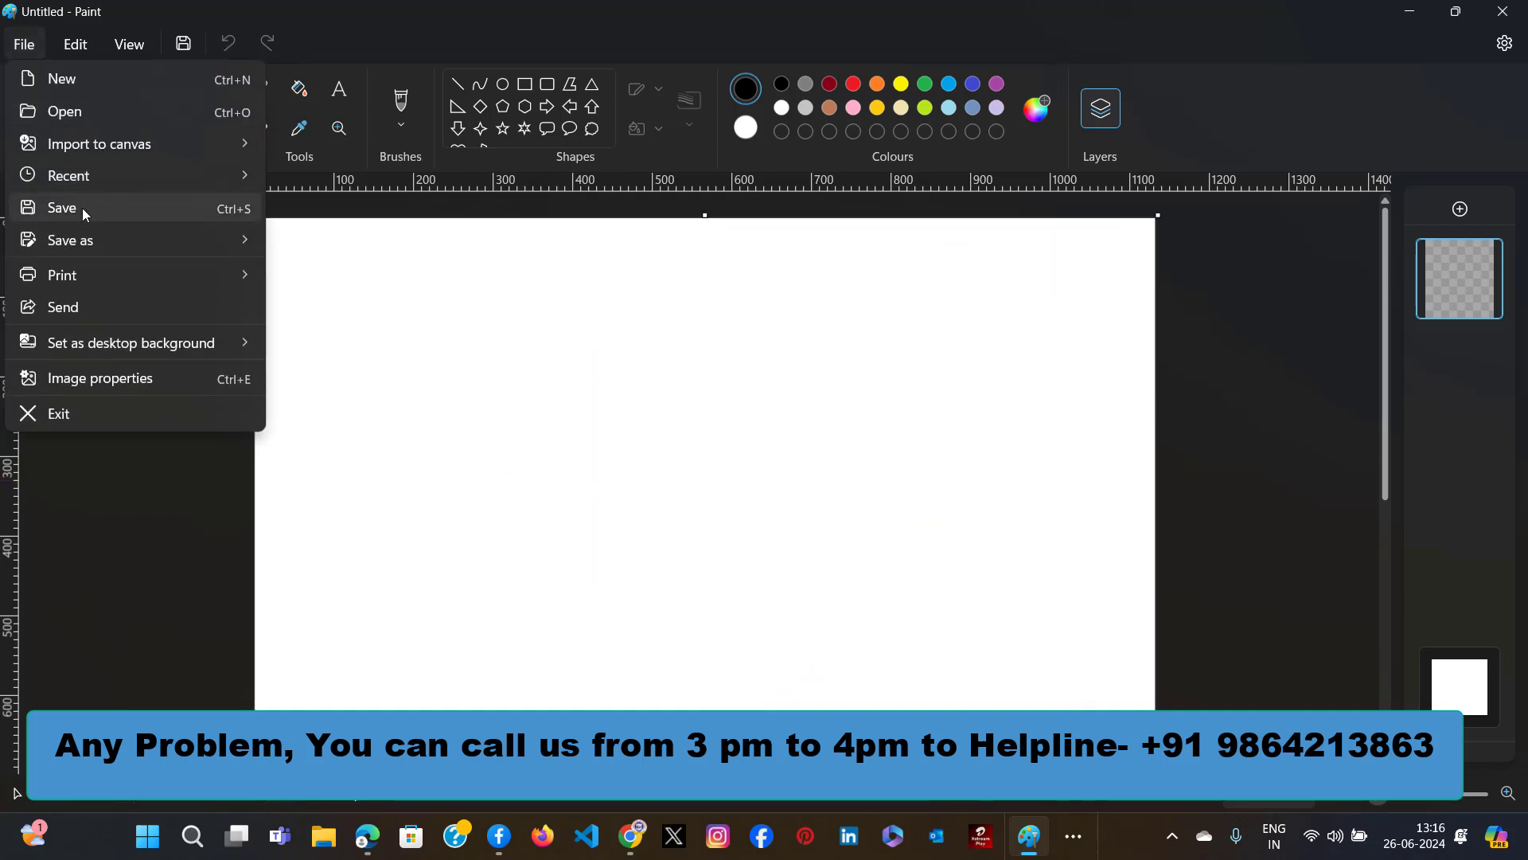
mouse_move(94, 178)
mouse_move(113, 242)
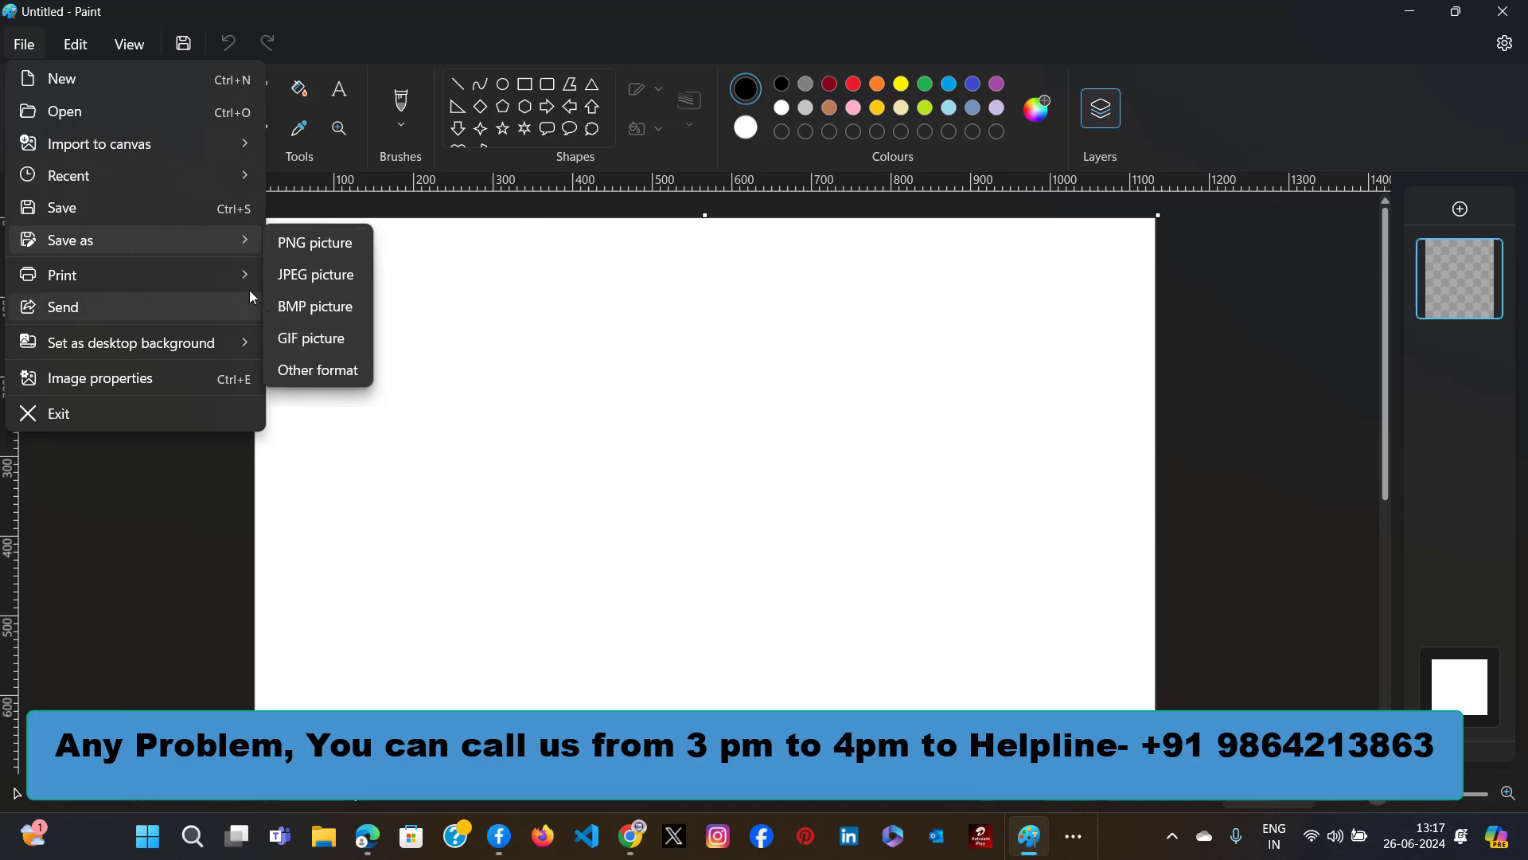
left_click(406, 284)
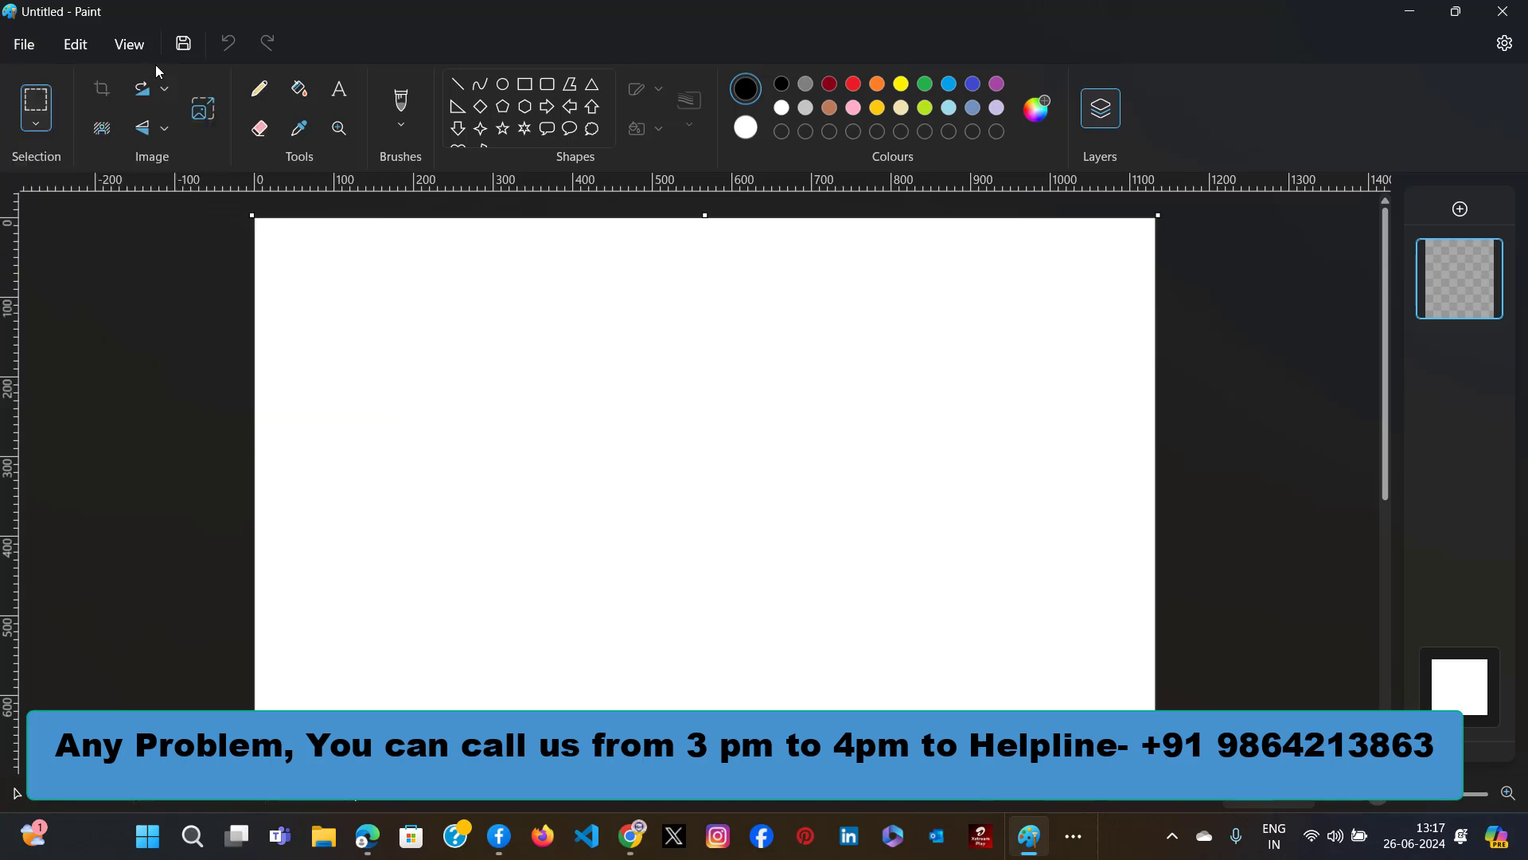
left_click(65, 46)
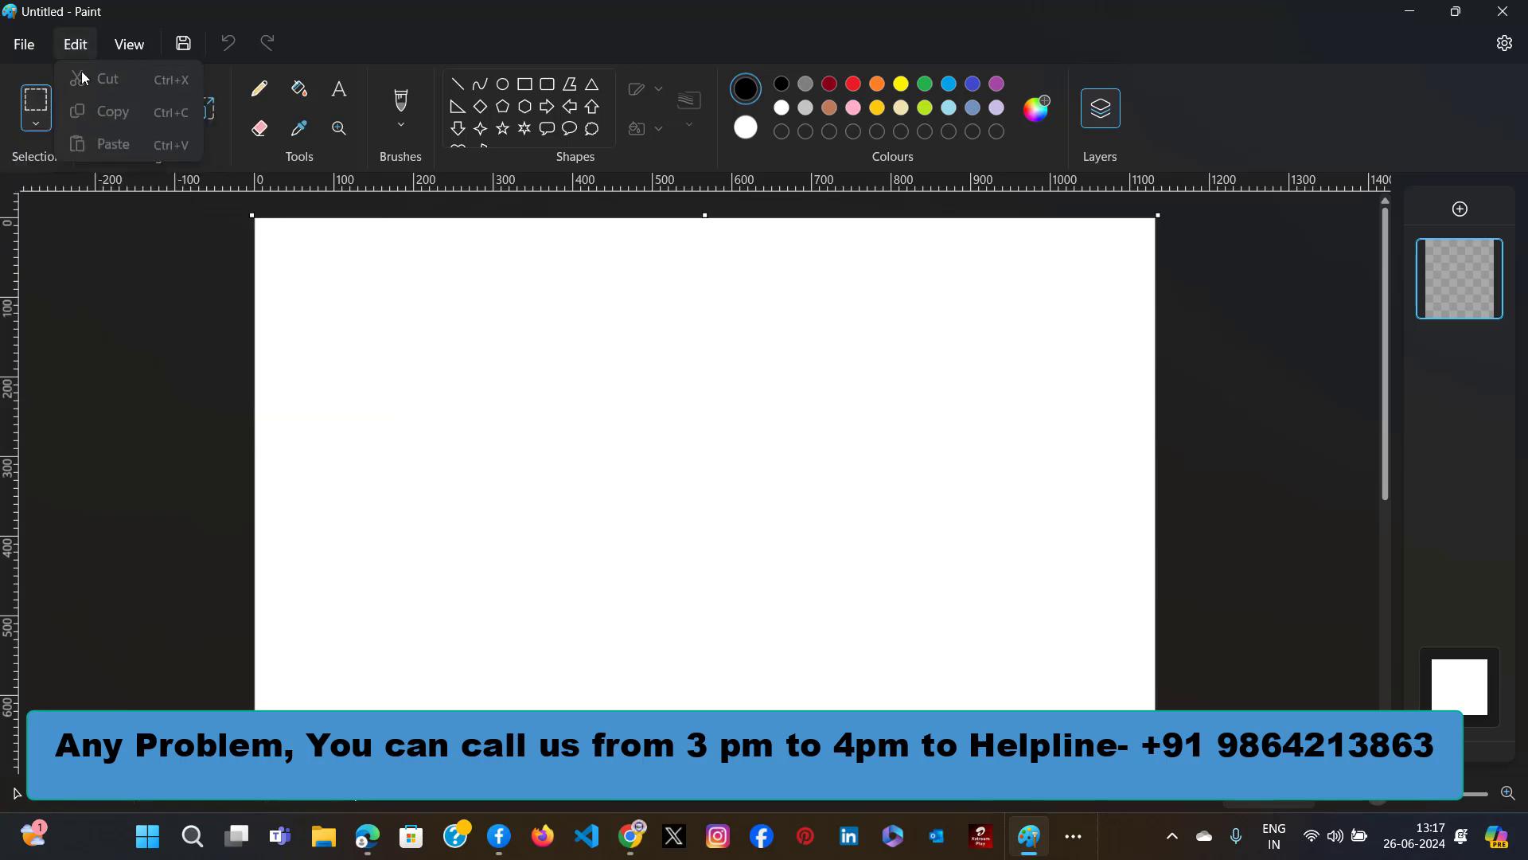
left_click(78, 48)
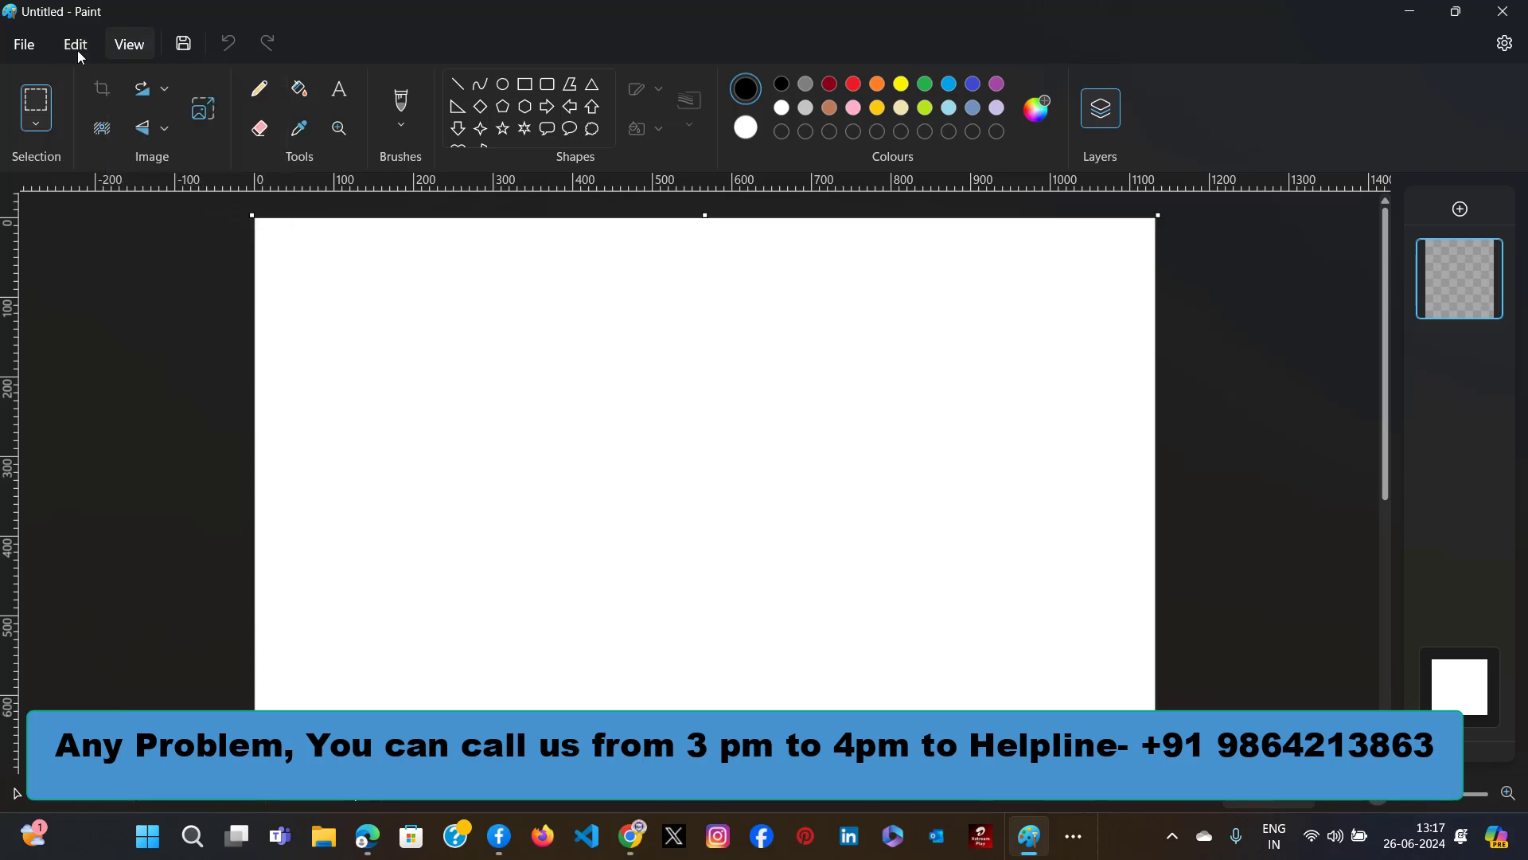
left_click(26, 46)
left_click(575, 288)
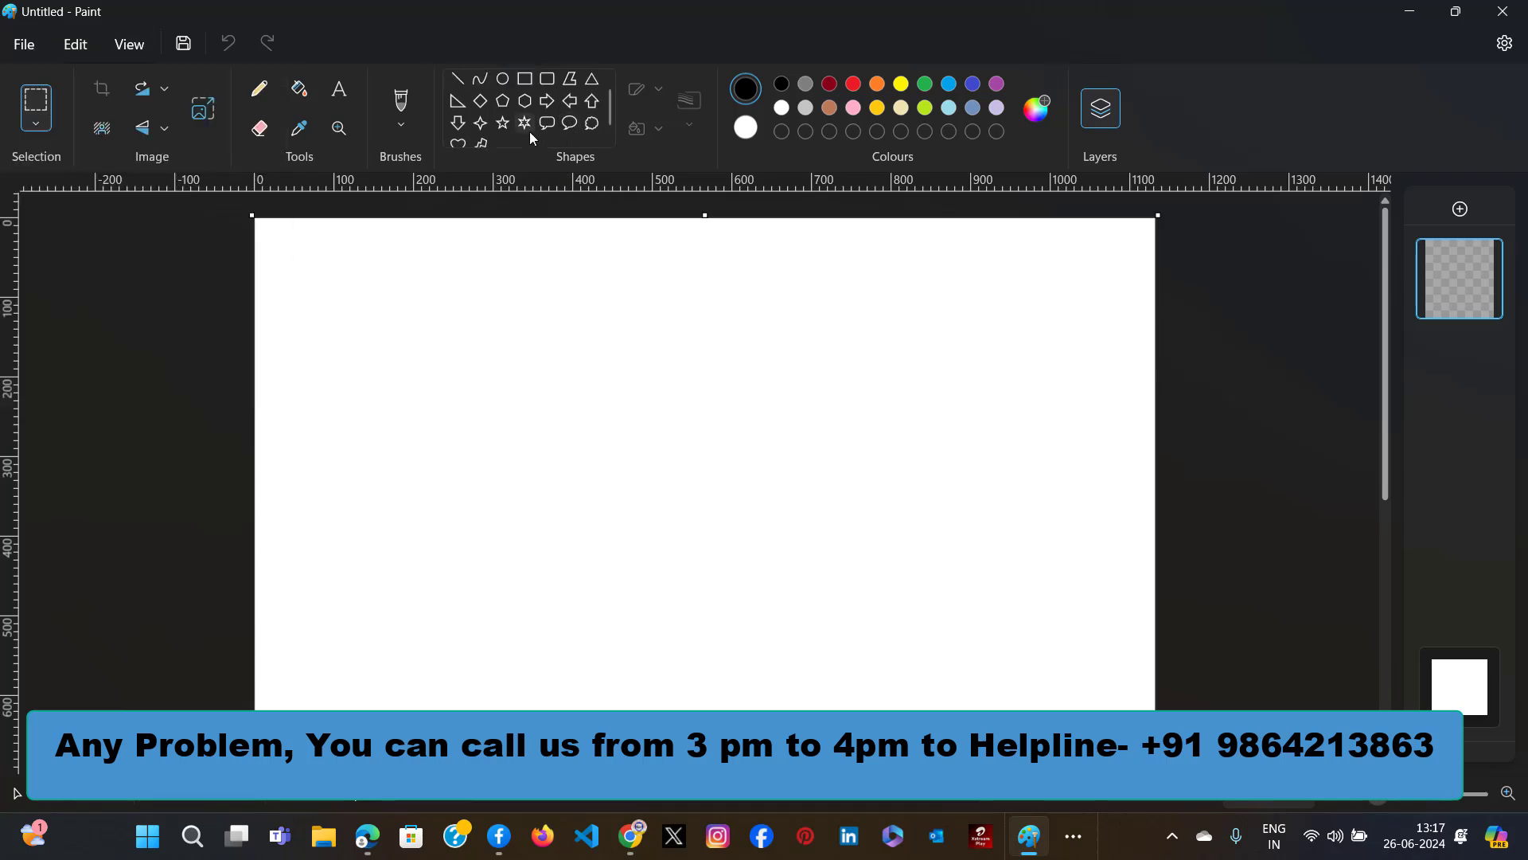
Draw a black-outlined diamond about 330 px wide in the canvas's upper-left area and fill it with red.
left_click(480, 106)
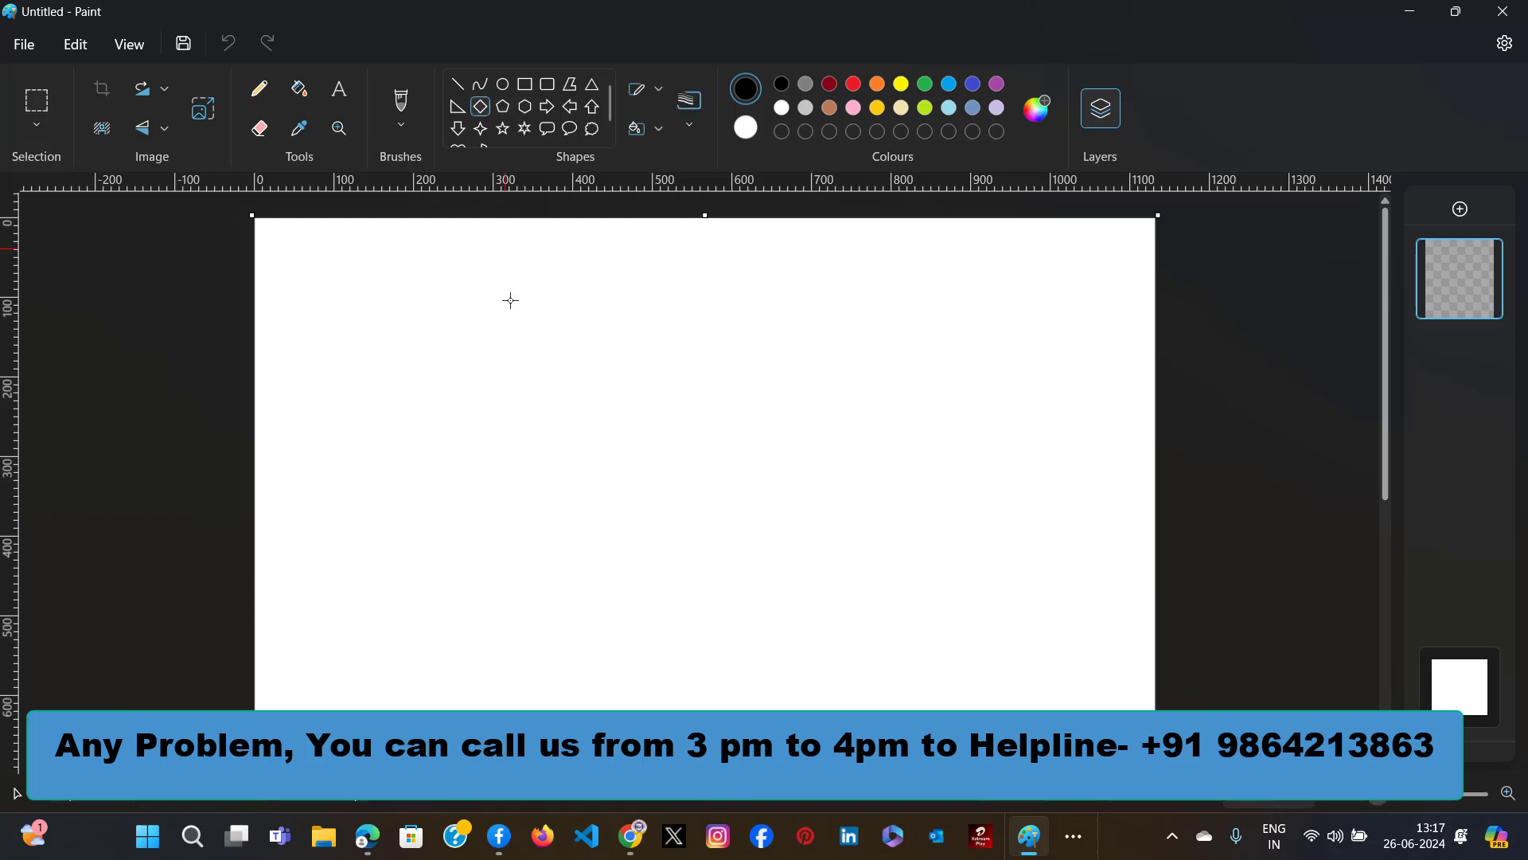
left_click_drag(376, 293, 638, 556)
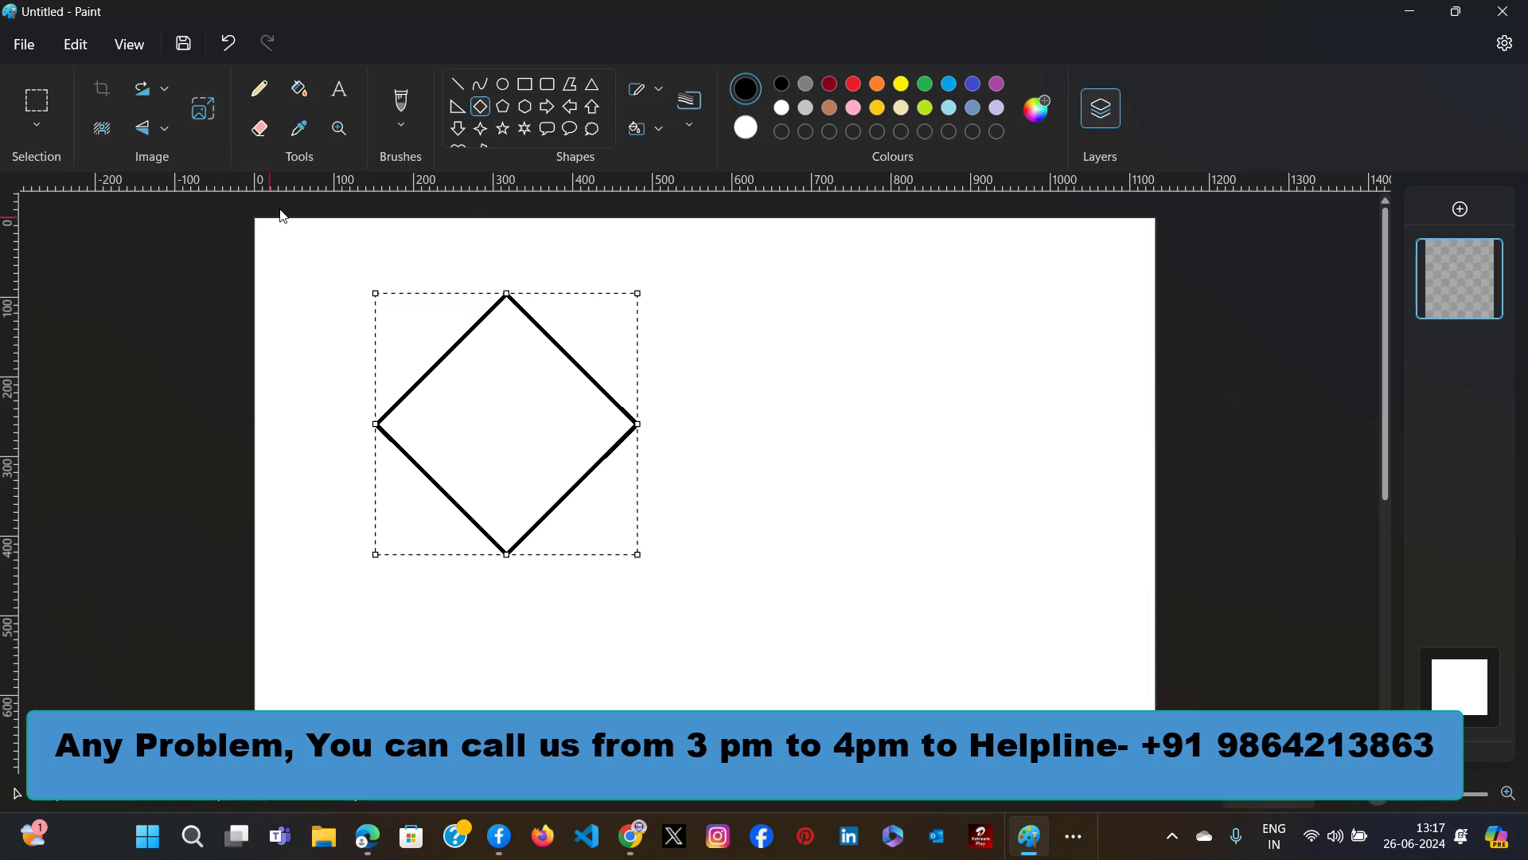
left_click(309, 98)
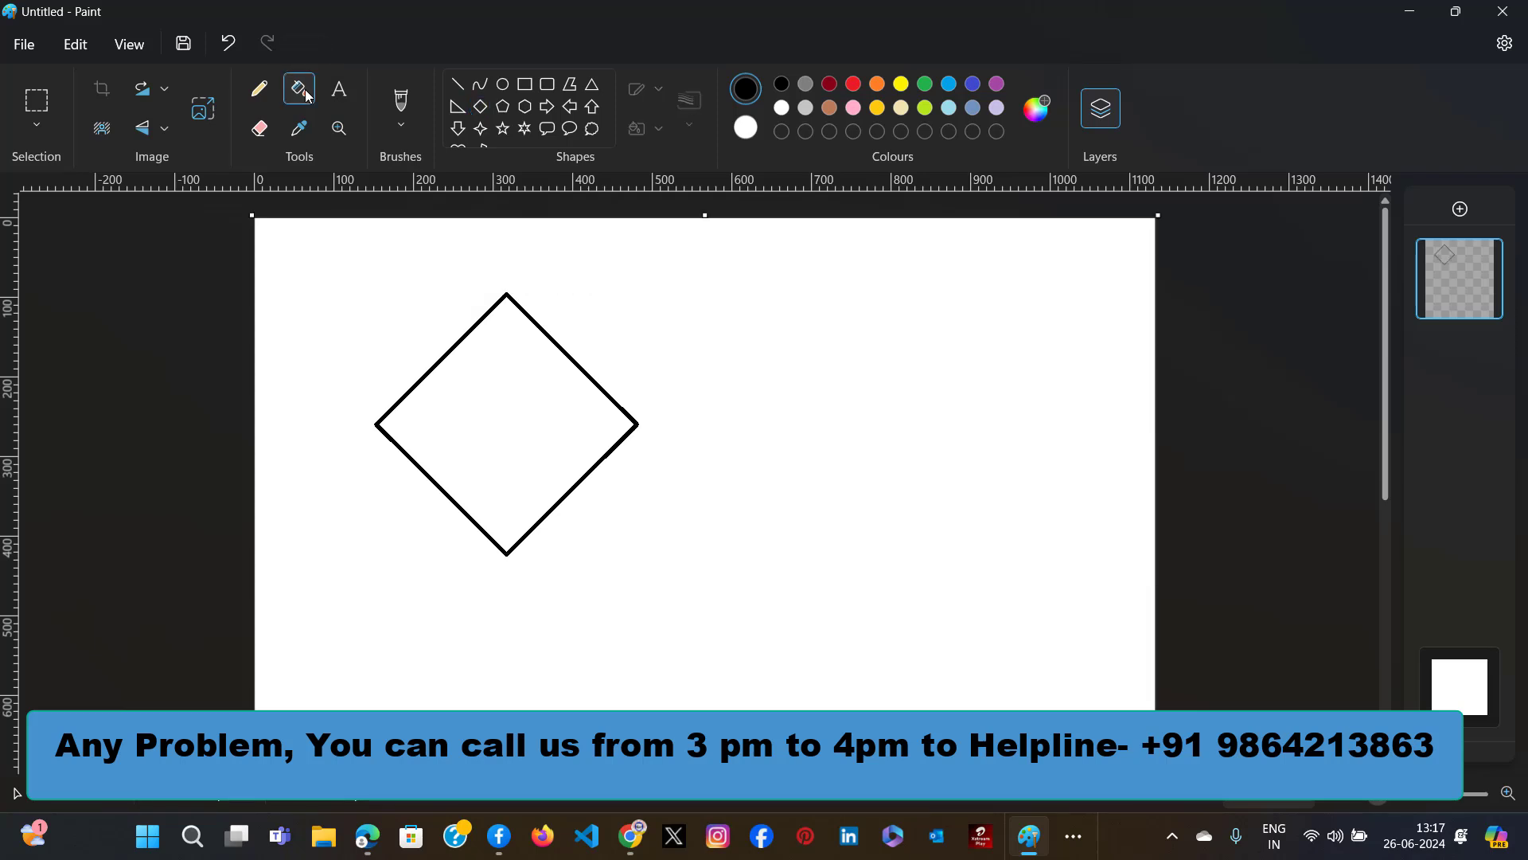
left_click(855, 86)
left_click(507, 431)
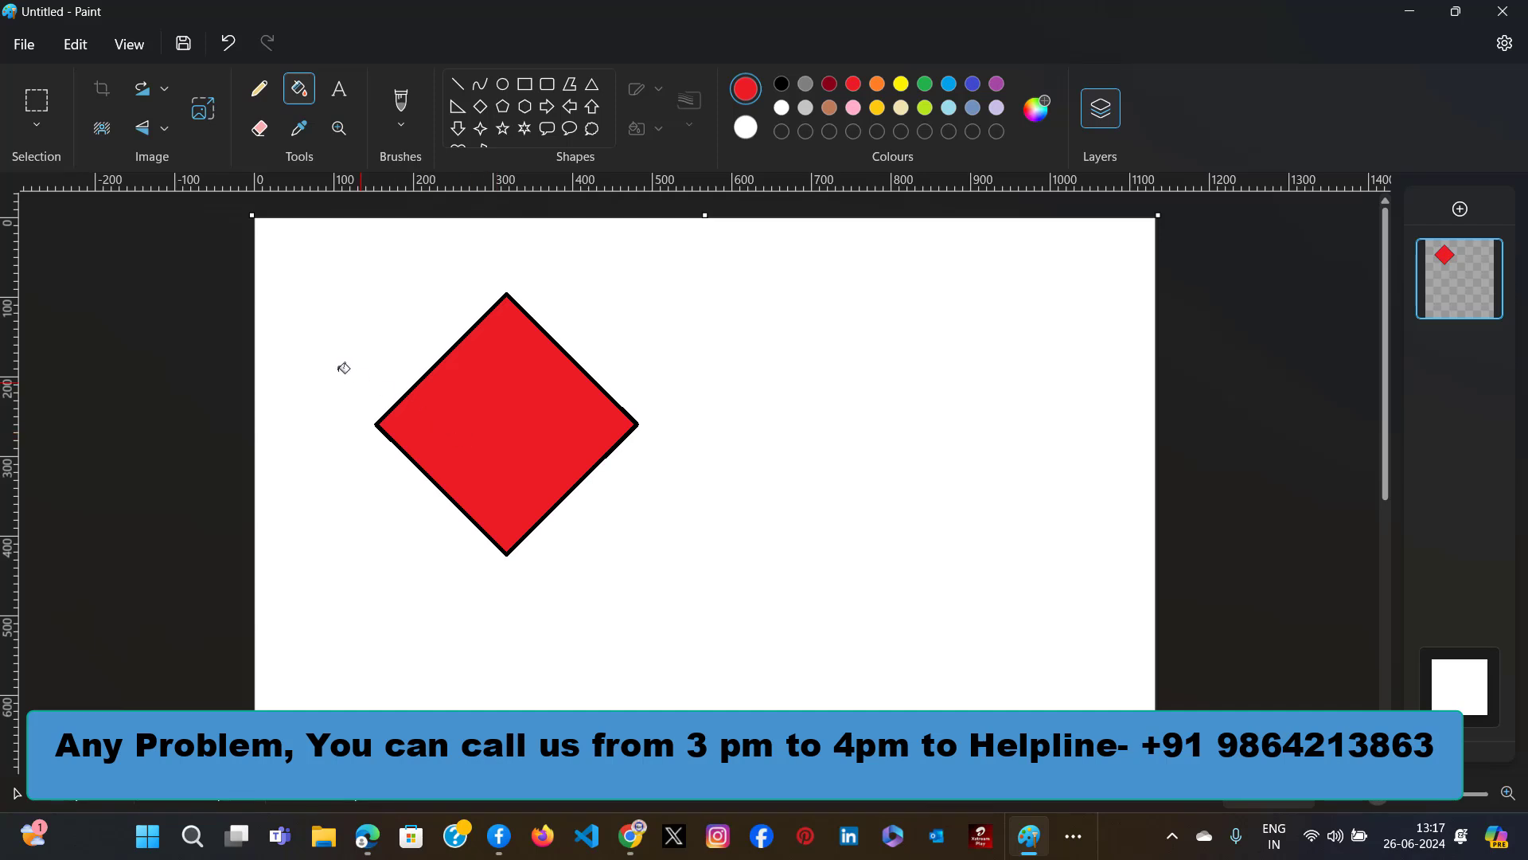
Enclose the red diamond in a rectangular selection, copy it and paste a duplicate onto the canvas.
left_click(76, 45)
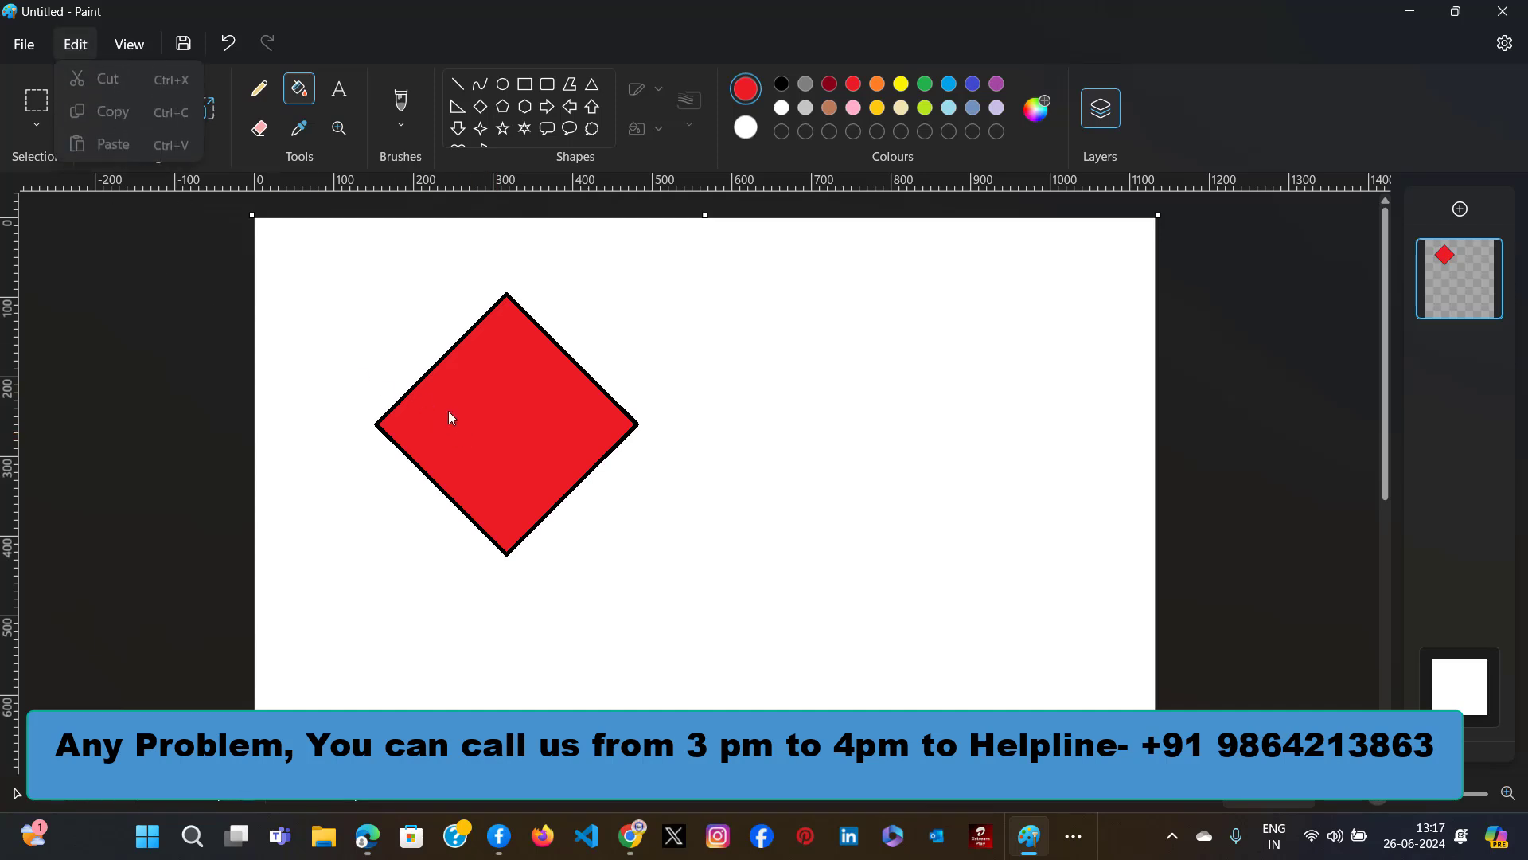
left_click(642, 387)
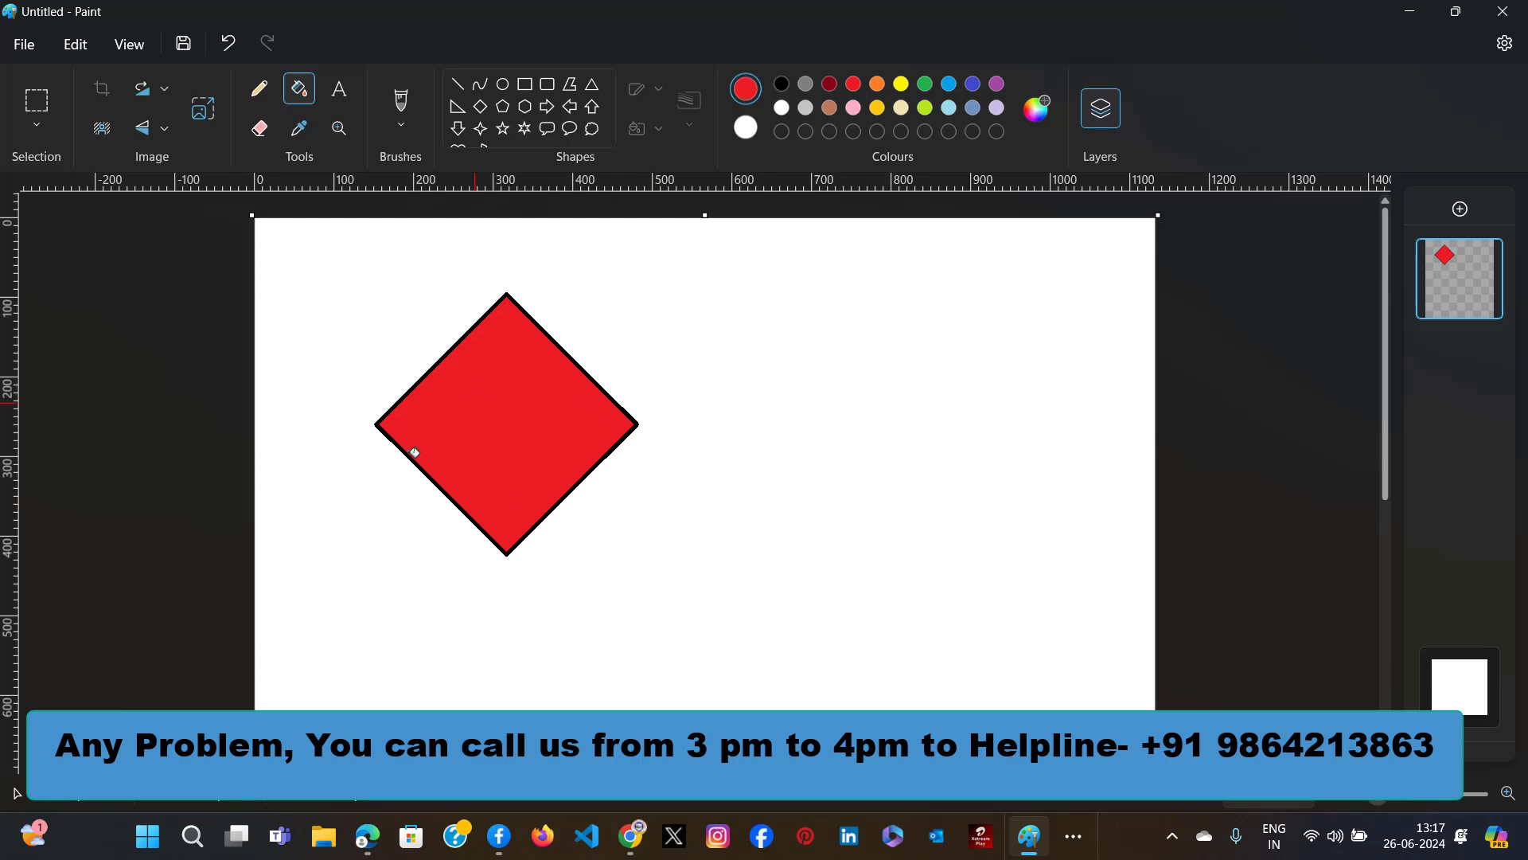
left_click(40, 110)
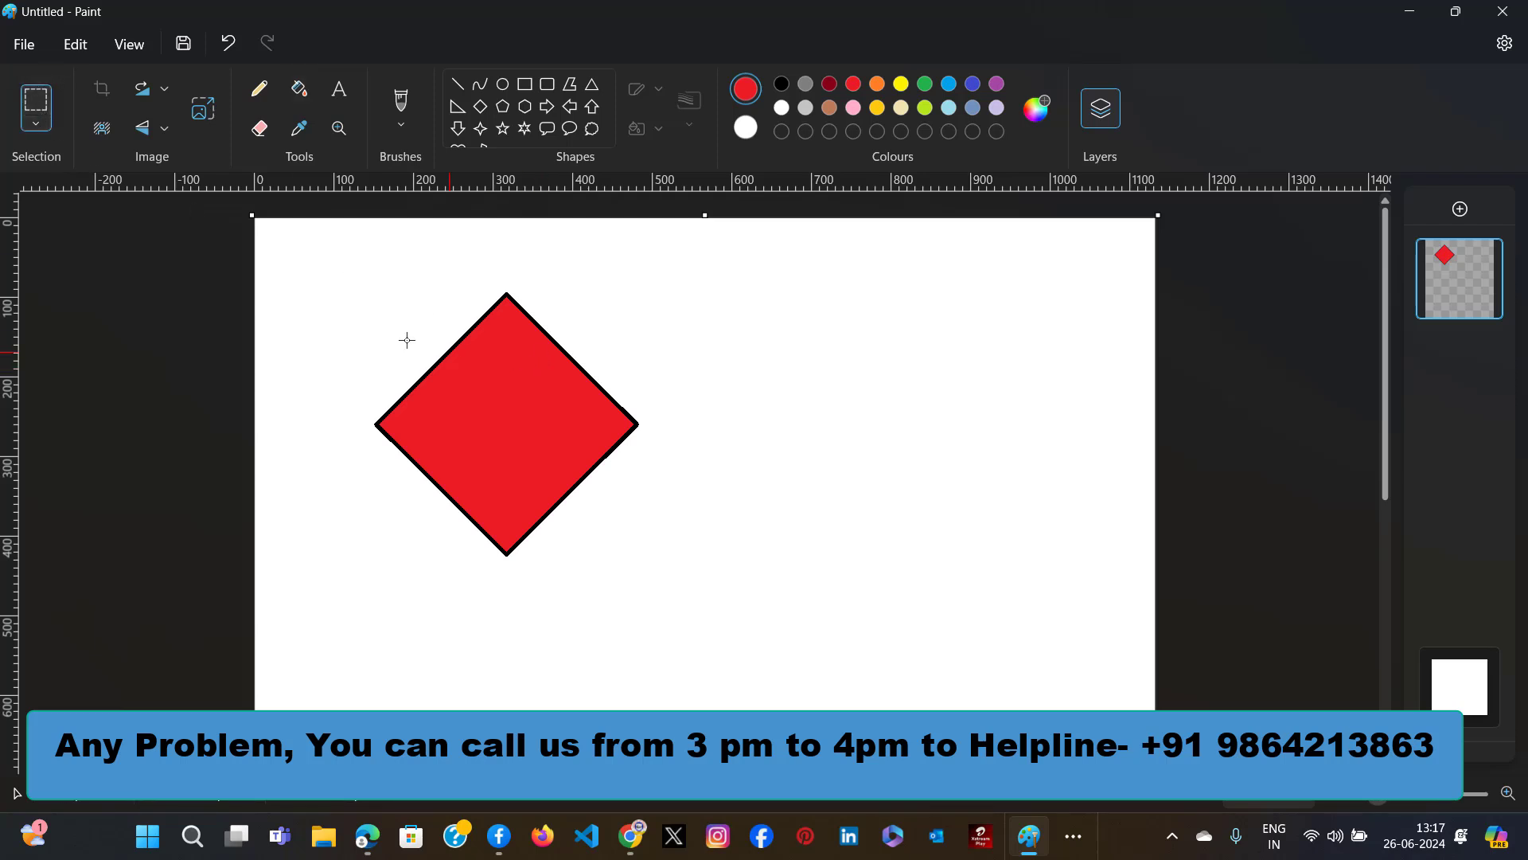
left_click_drag(341, 257, 702, 578)
key("F10")
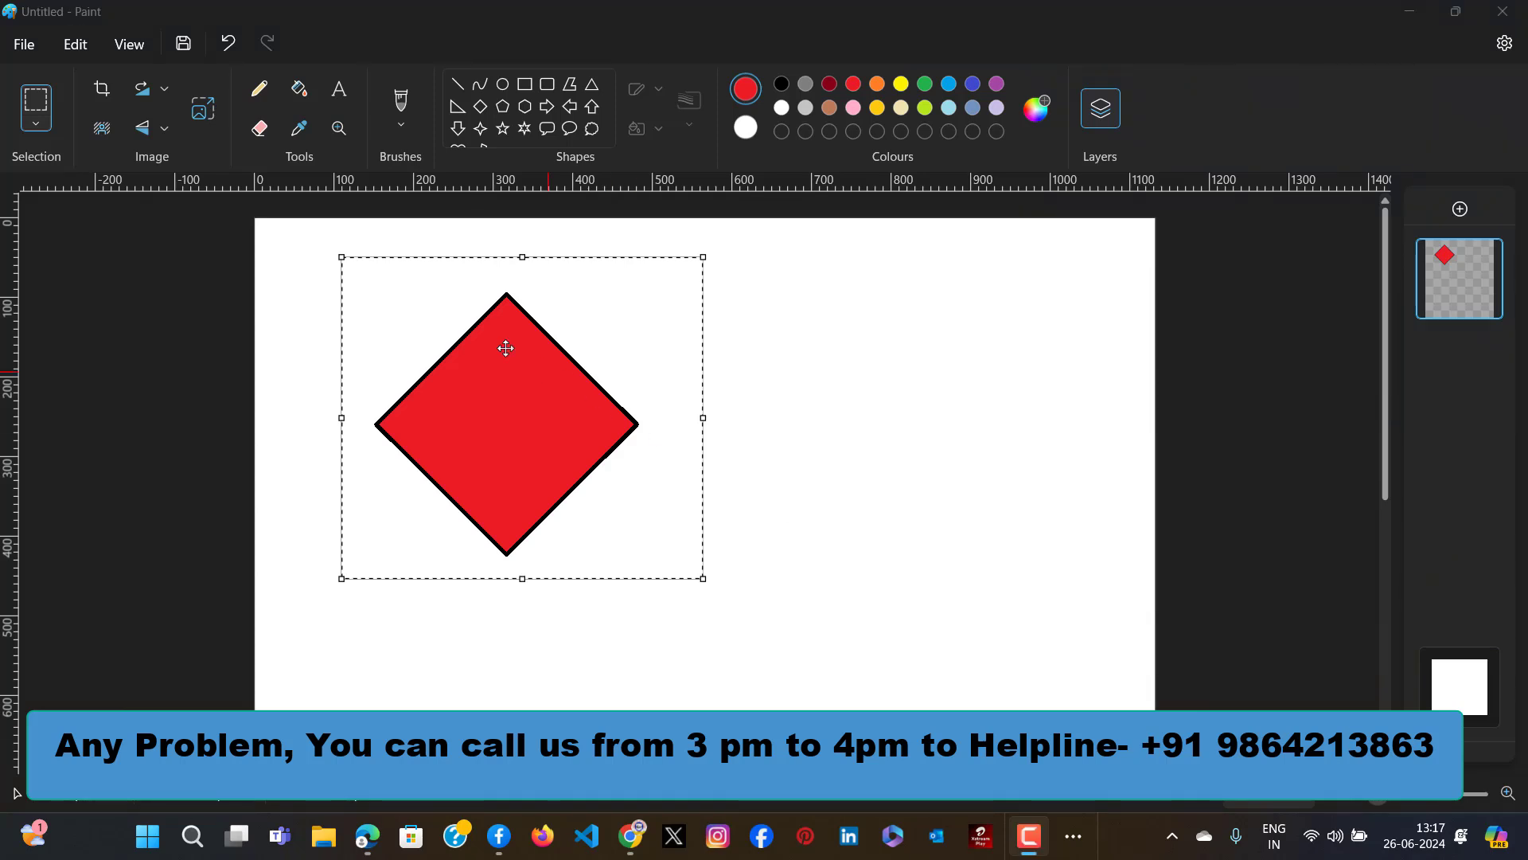
left_click(77, 47)
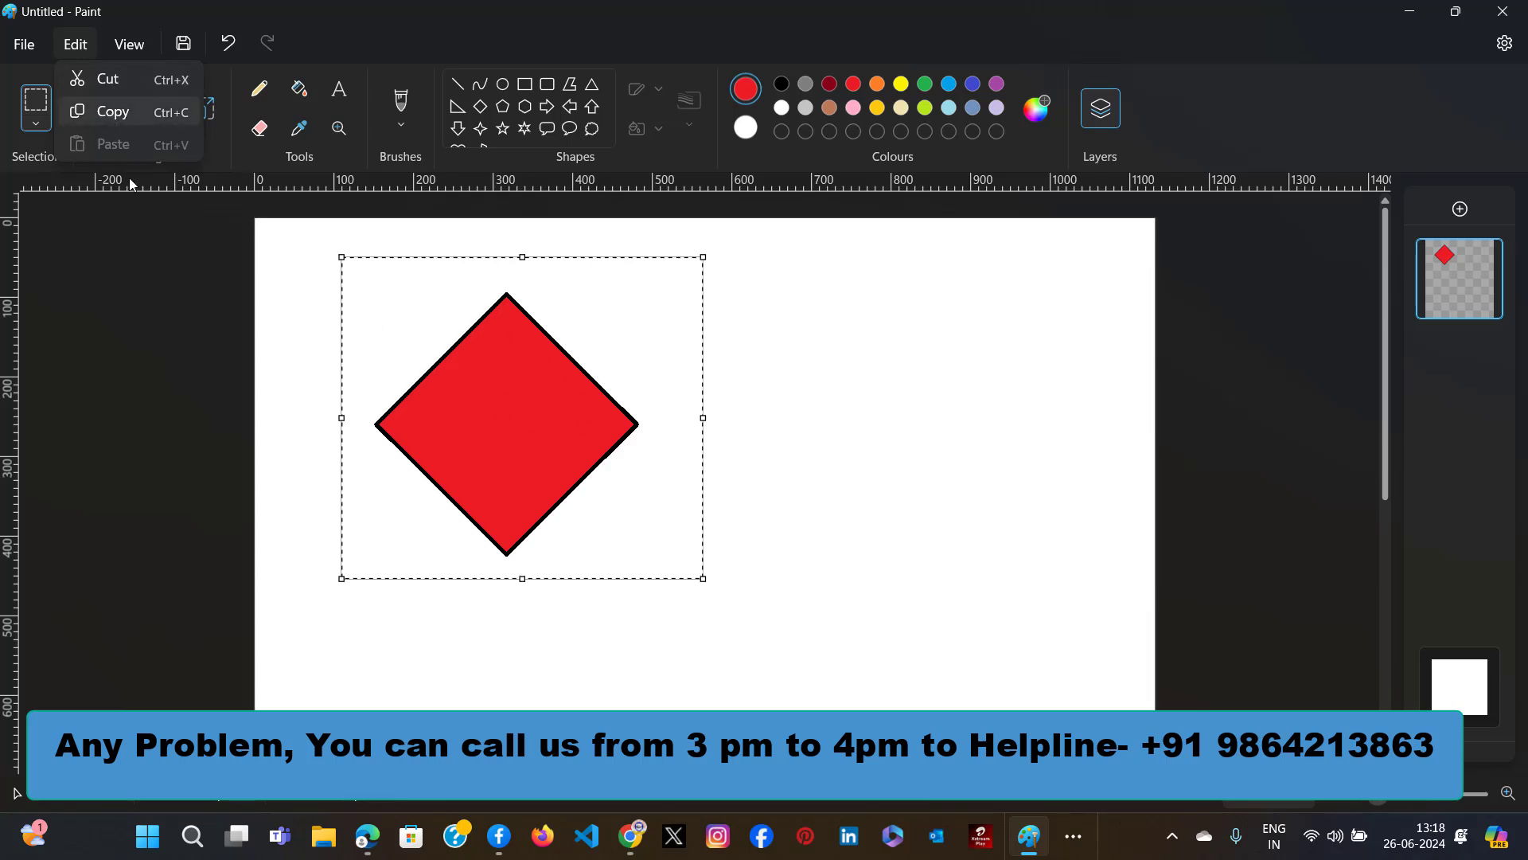
left_click(130, 114)
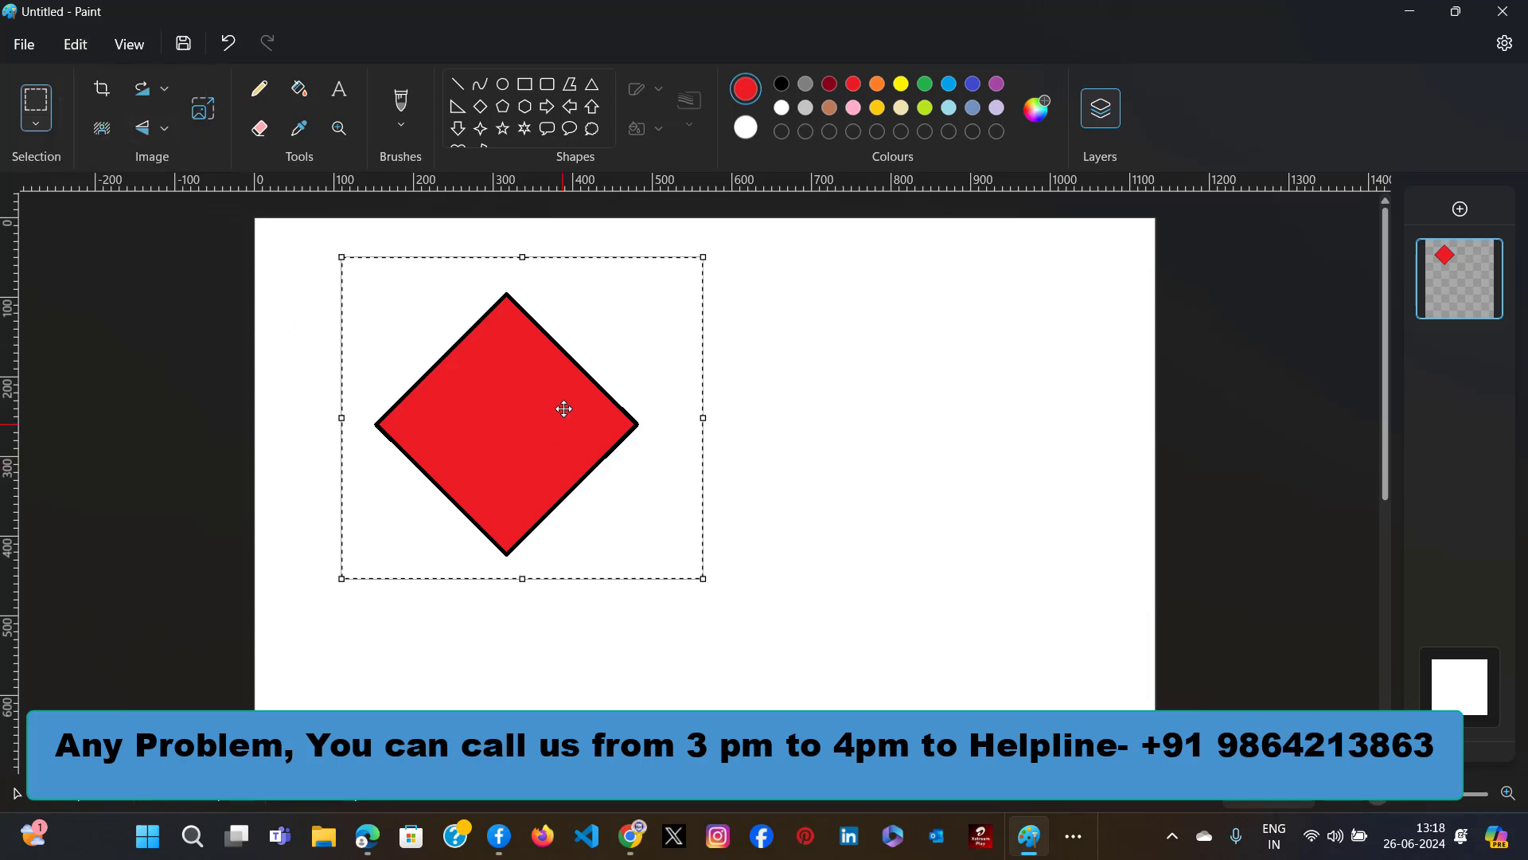
left_click(76, 46)
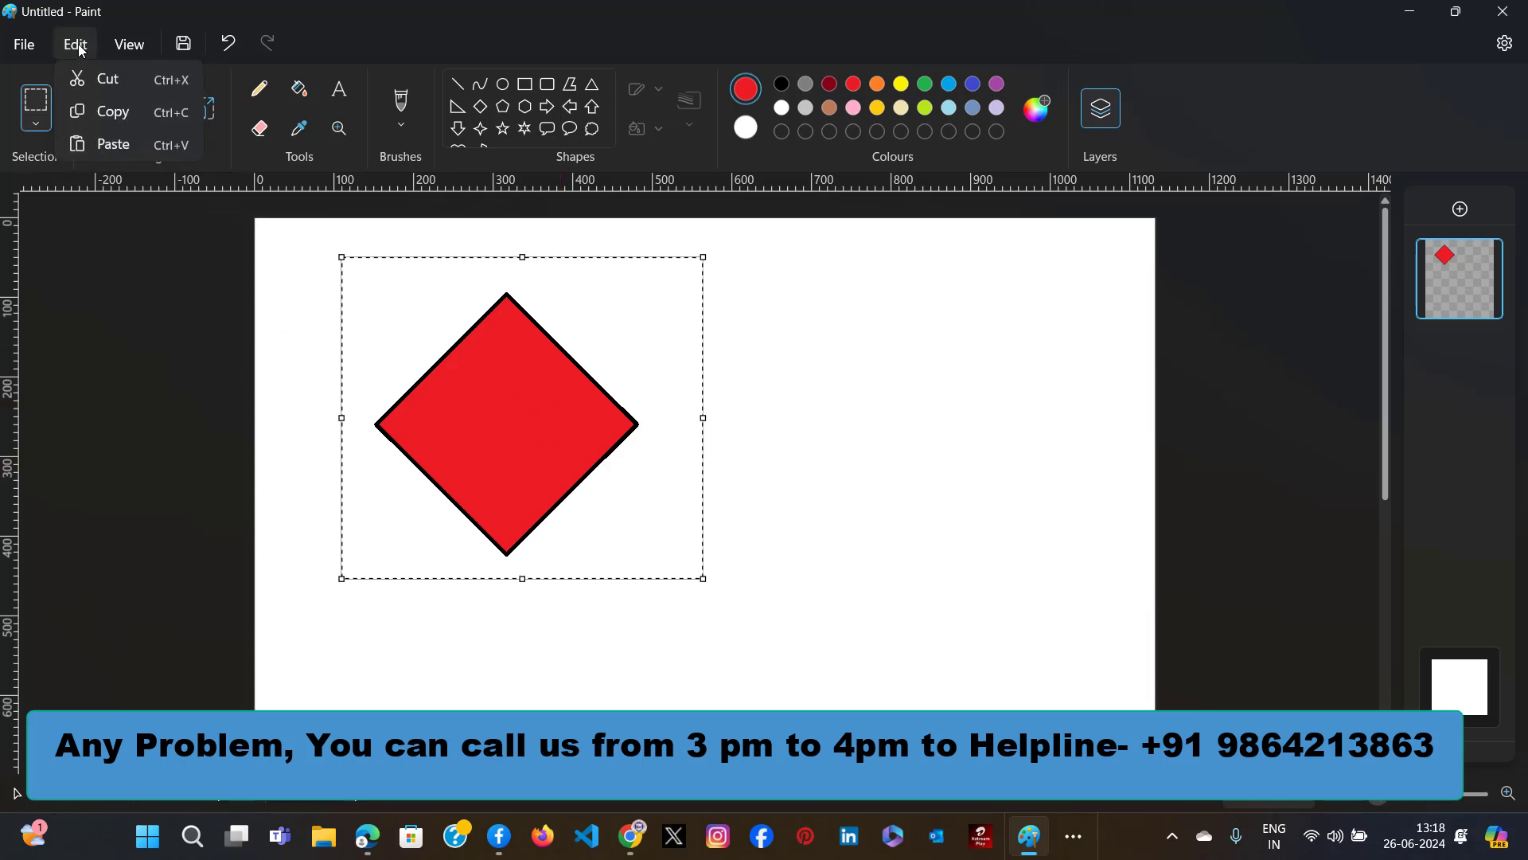
left_click(113, 144)
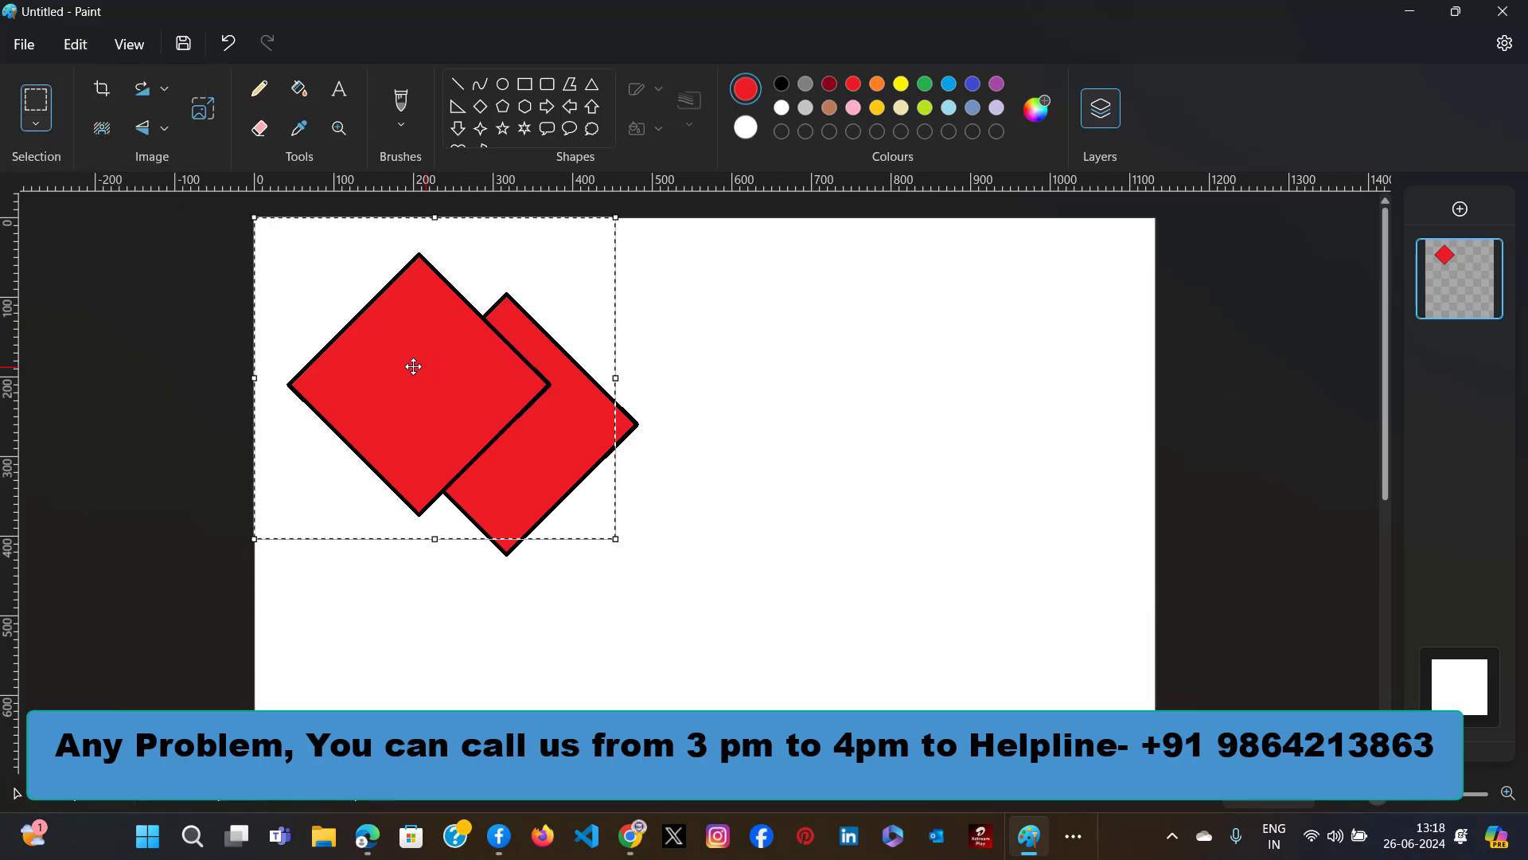
Move the pasted diamond to the right of the original, roughly level with it.
left_click_drag(409, 358, 877, 402)
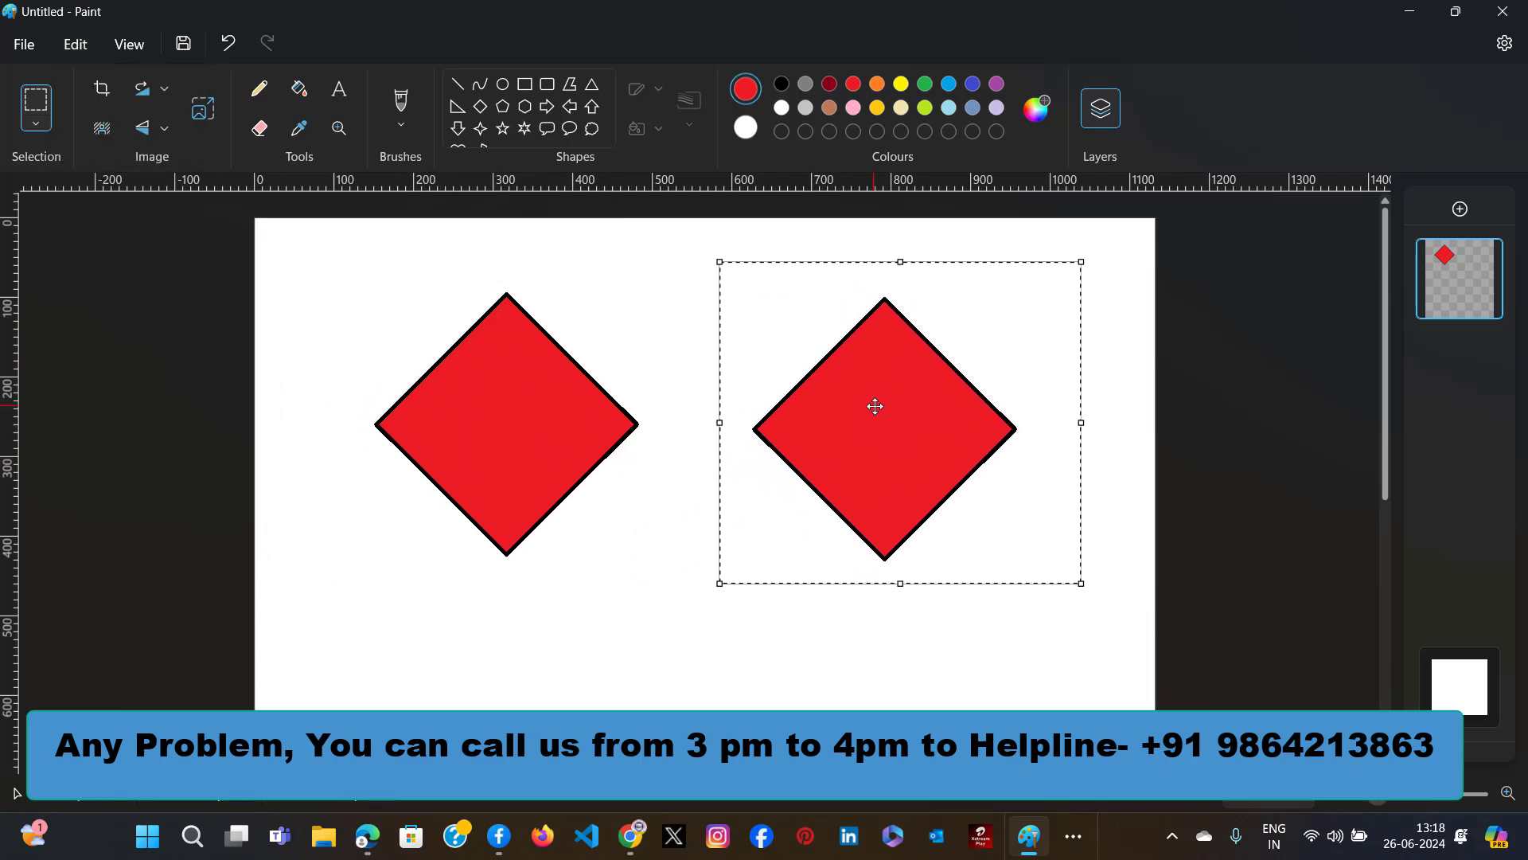
left_click(70, 47)
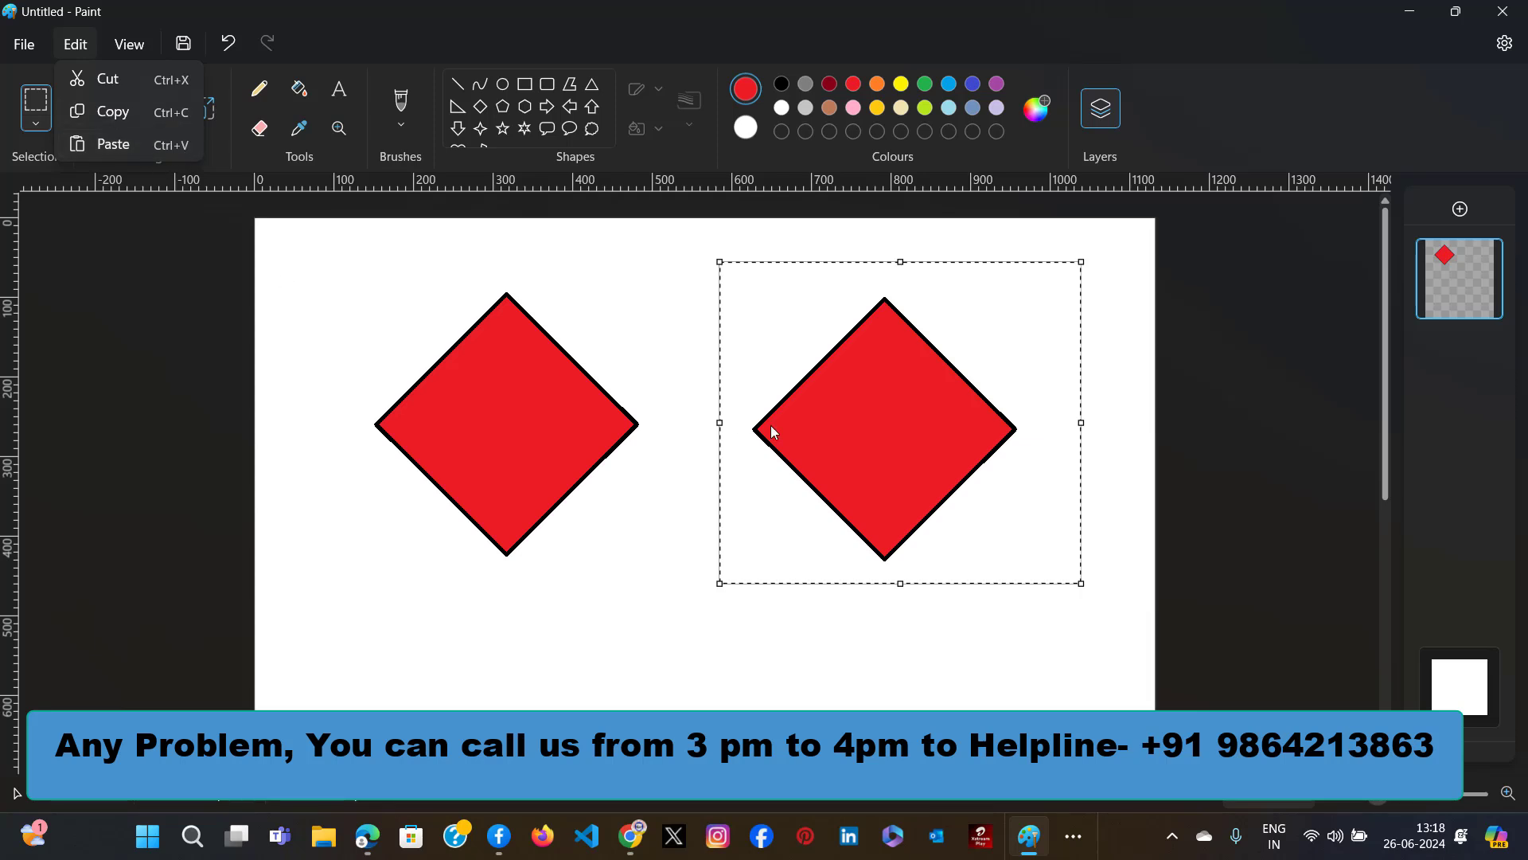
left_click(827, 406)
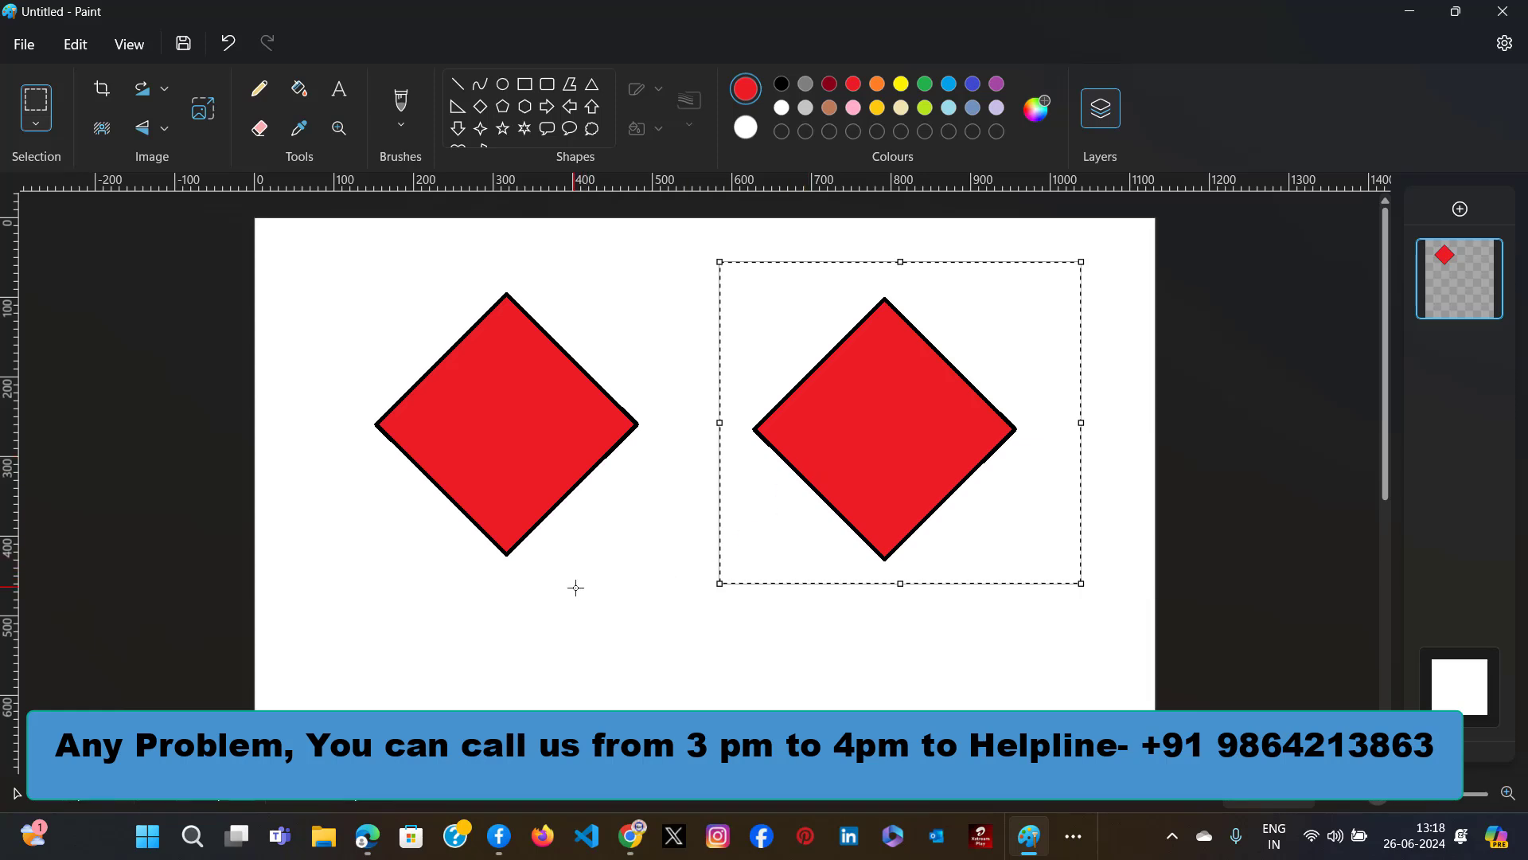
Paste two more diamond copies, placing one below and one above the gap between the first two diamonds.
key("ctrl+v")
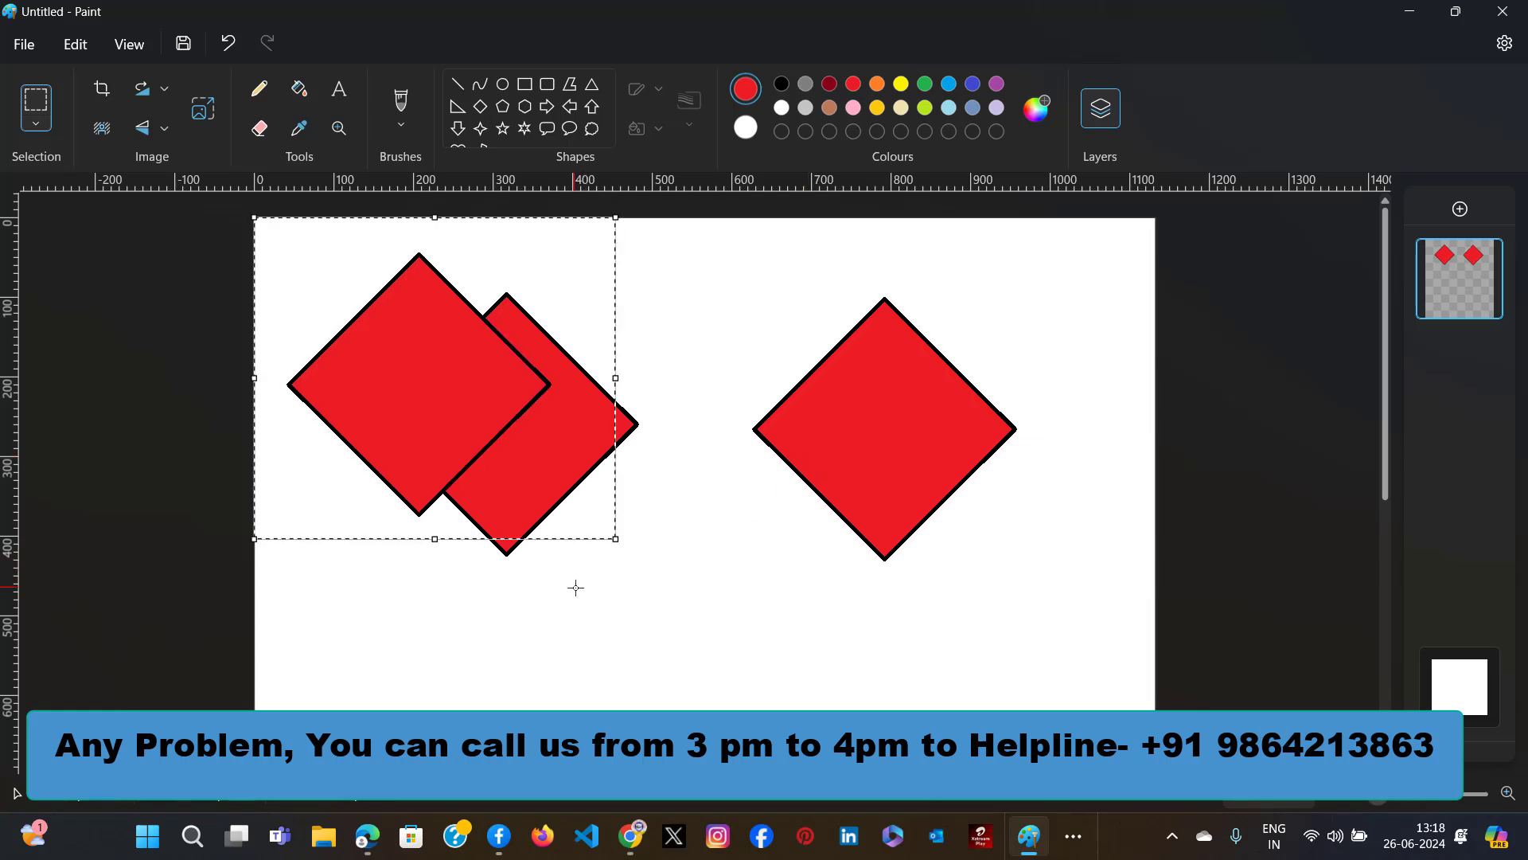
left_click_drag(446, 413, 719, 642)
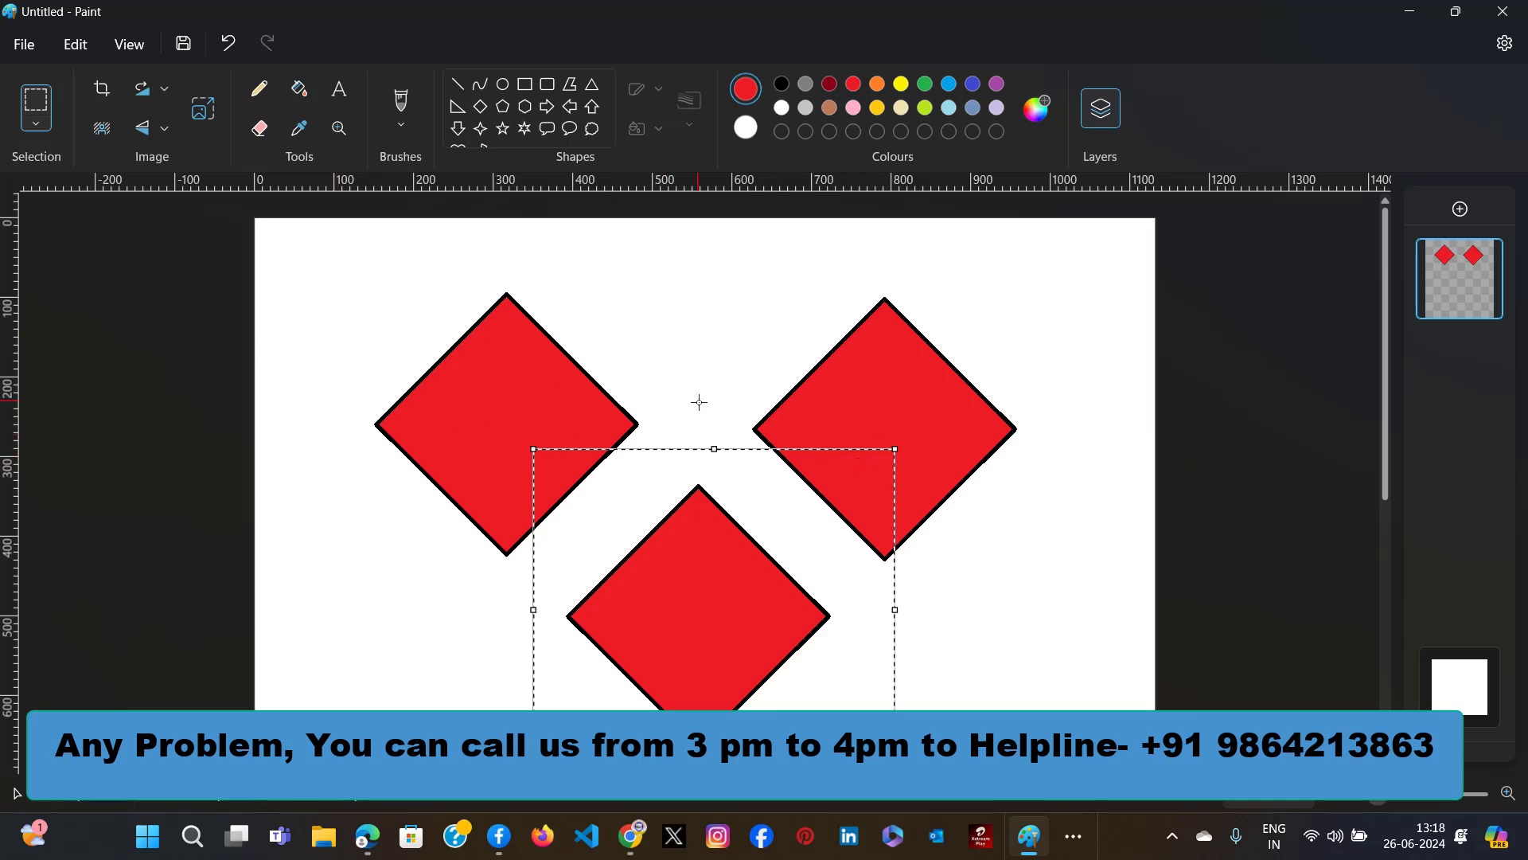
key("ctrl+v")
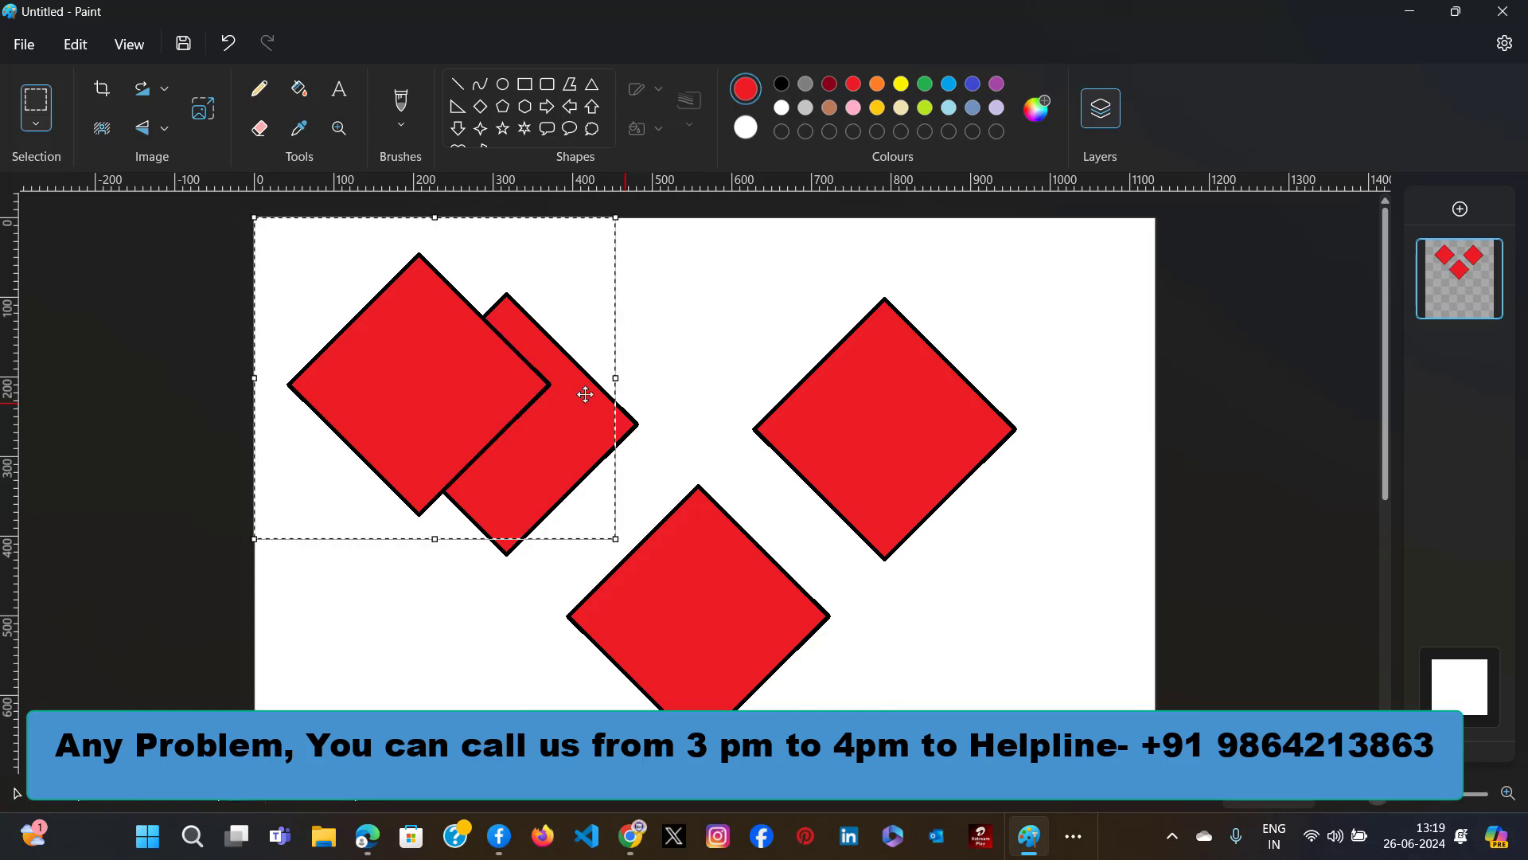
left_click_drag(478, 394, 737, 262)
left_click(1048, 622)
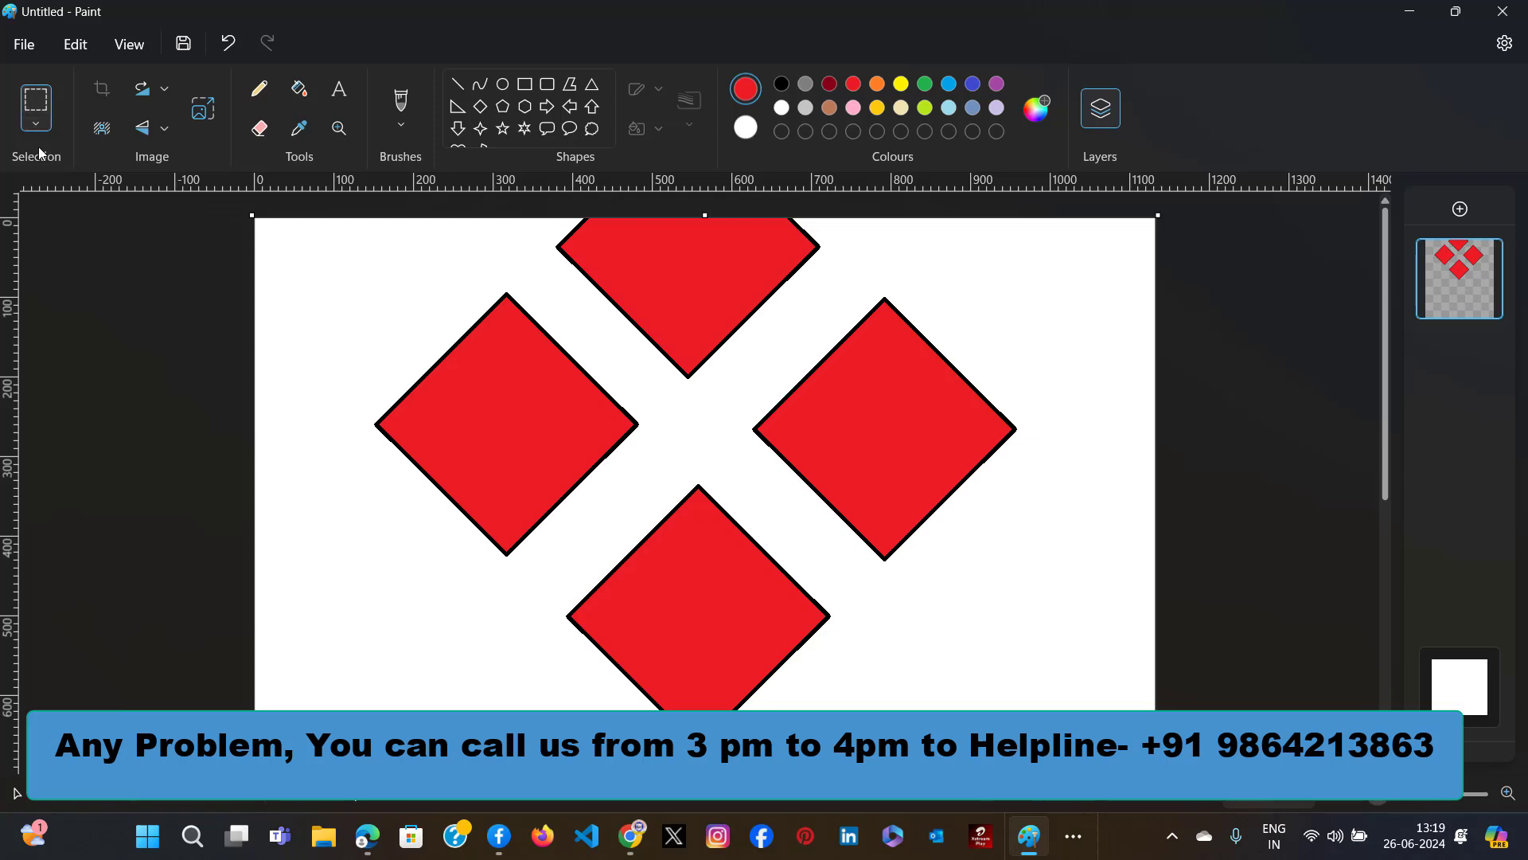
Enclose the left diamond in a rectangular selection, shrink it to about 350 px wide and move it down towards the canvas's left edge.
left_click(42, 123)
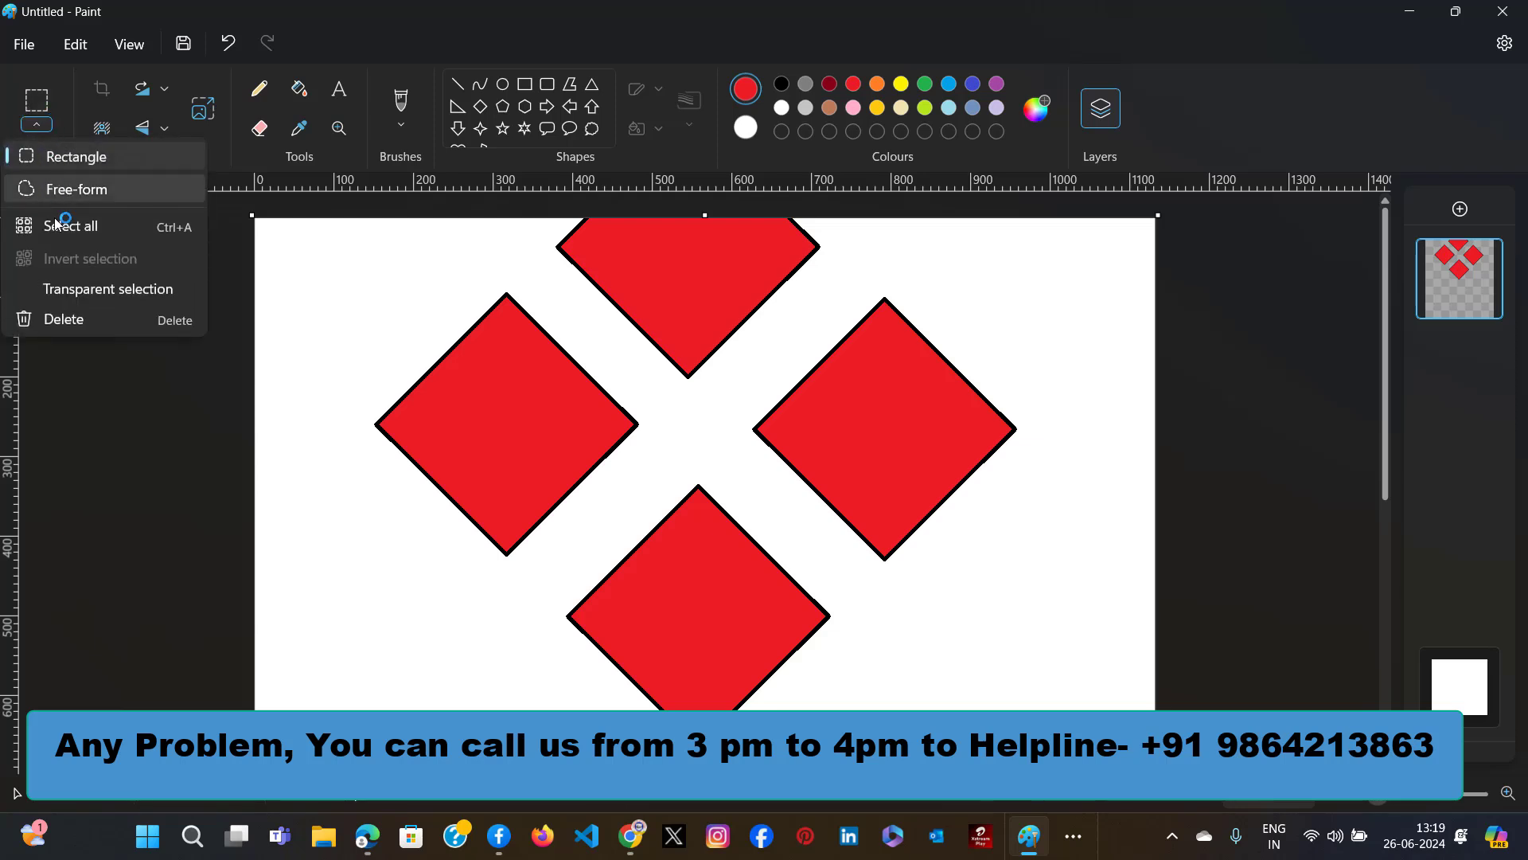
left_click(59, 156)
left_click_drag(349, 249, 650, 559)
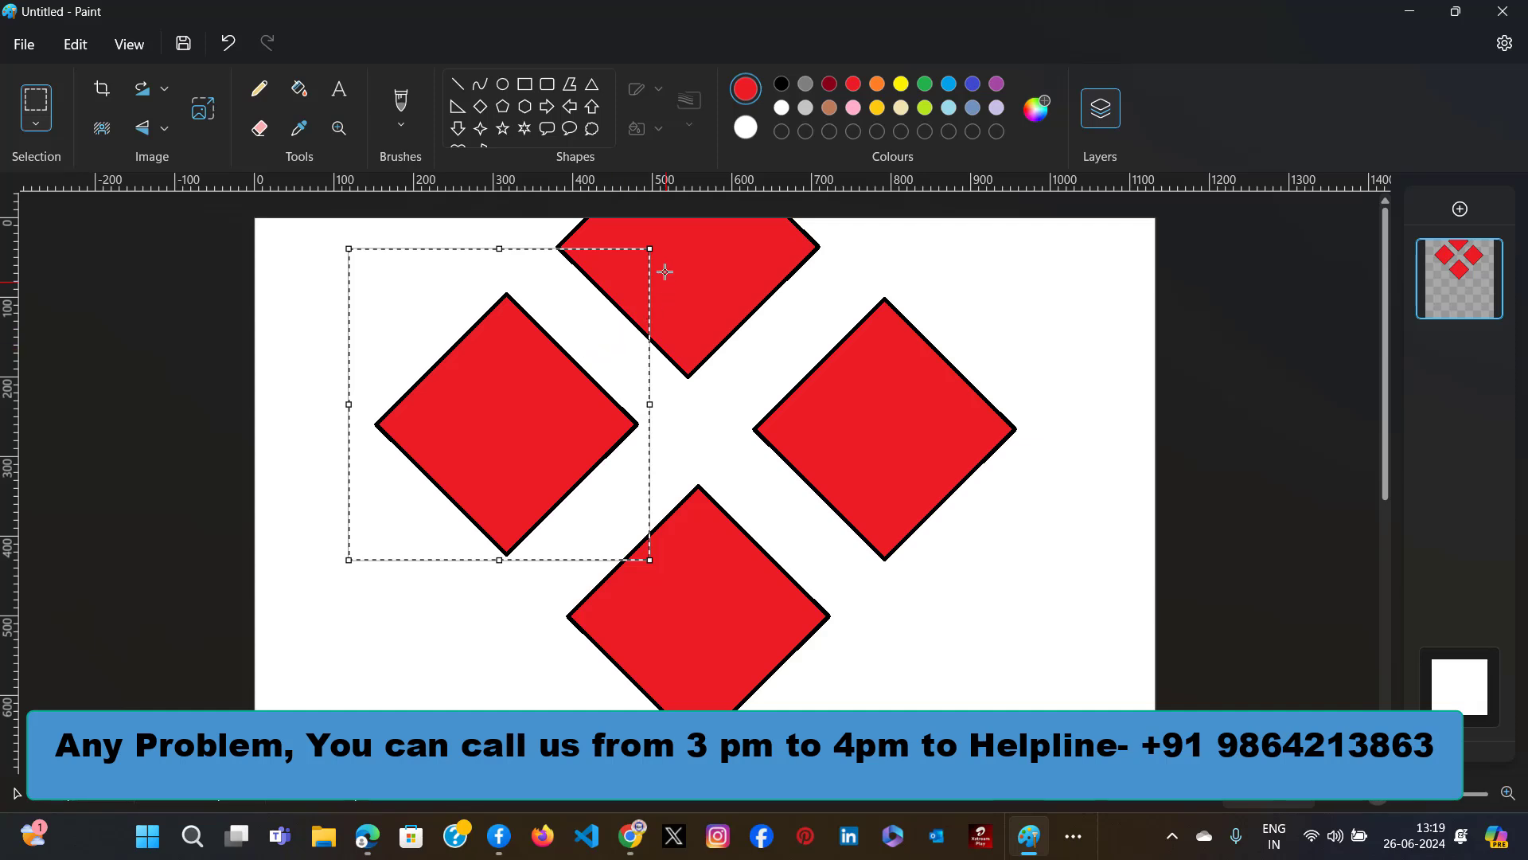
left_click_drag(649, 247, 627, 279)
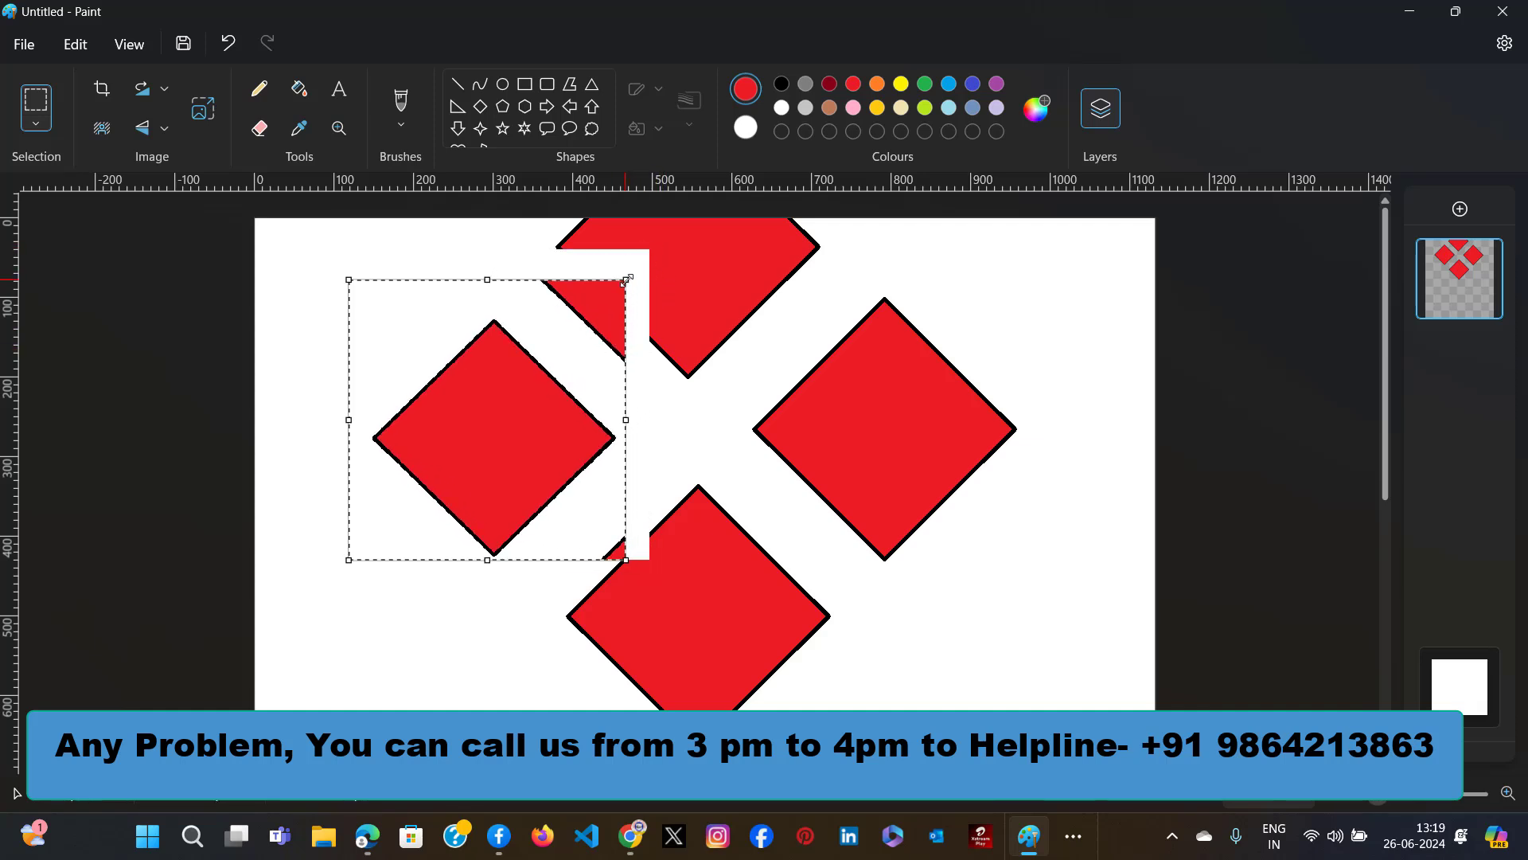
left_click_drag(554, 384, 441, 527)
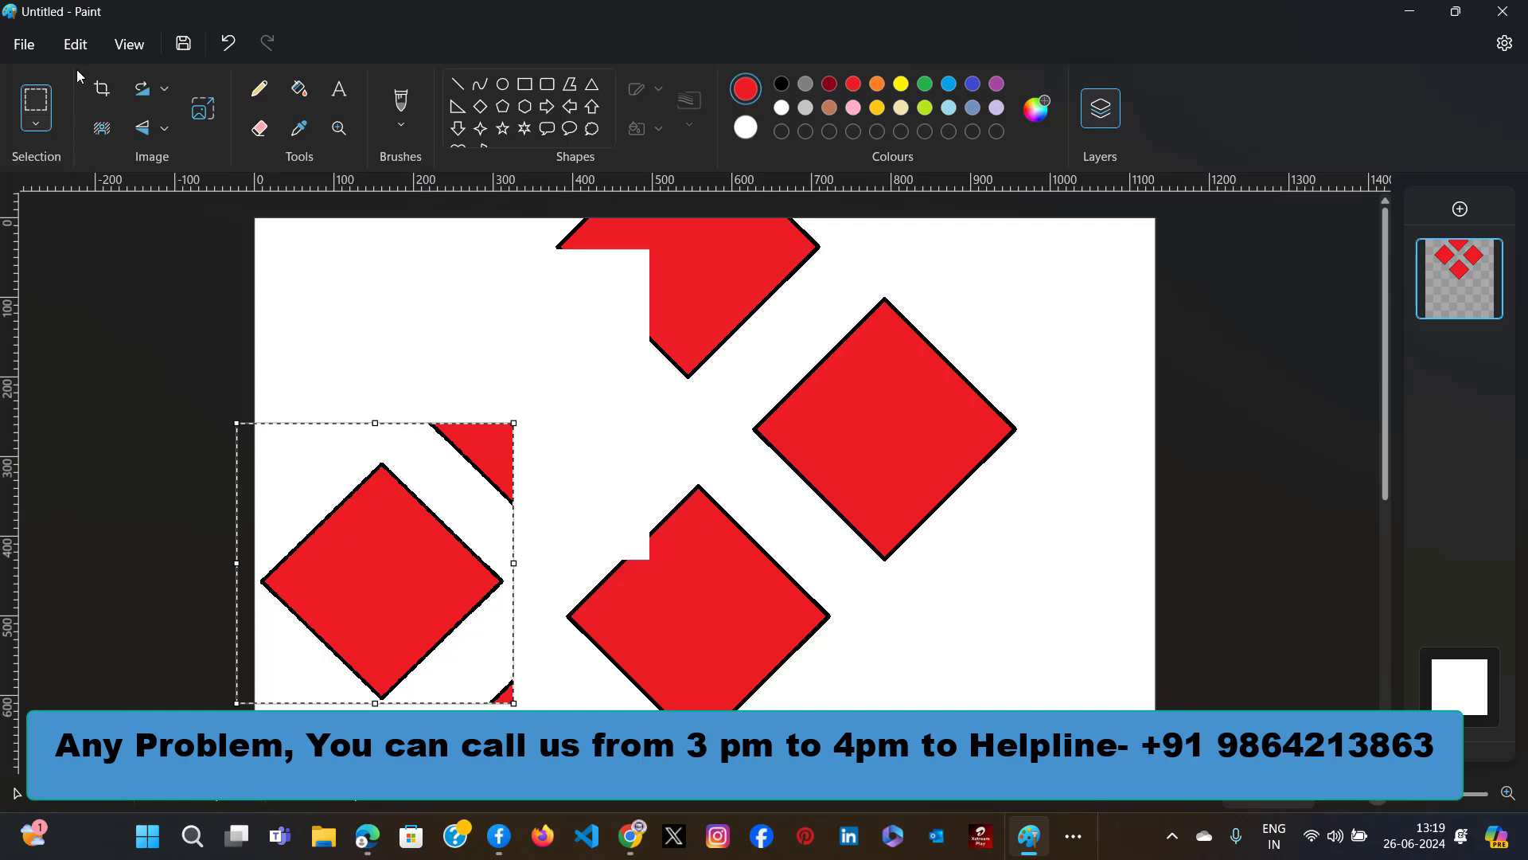
Cut the selected diamond and paste it into the empty lower-right area of the canvas.
left_click(75, 44)
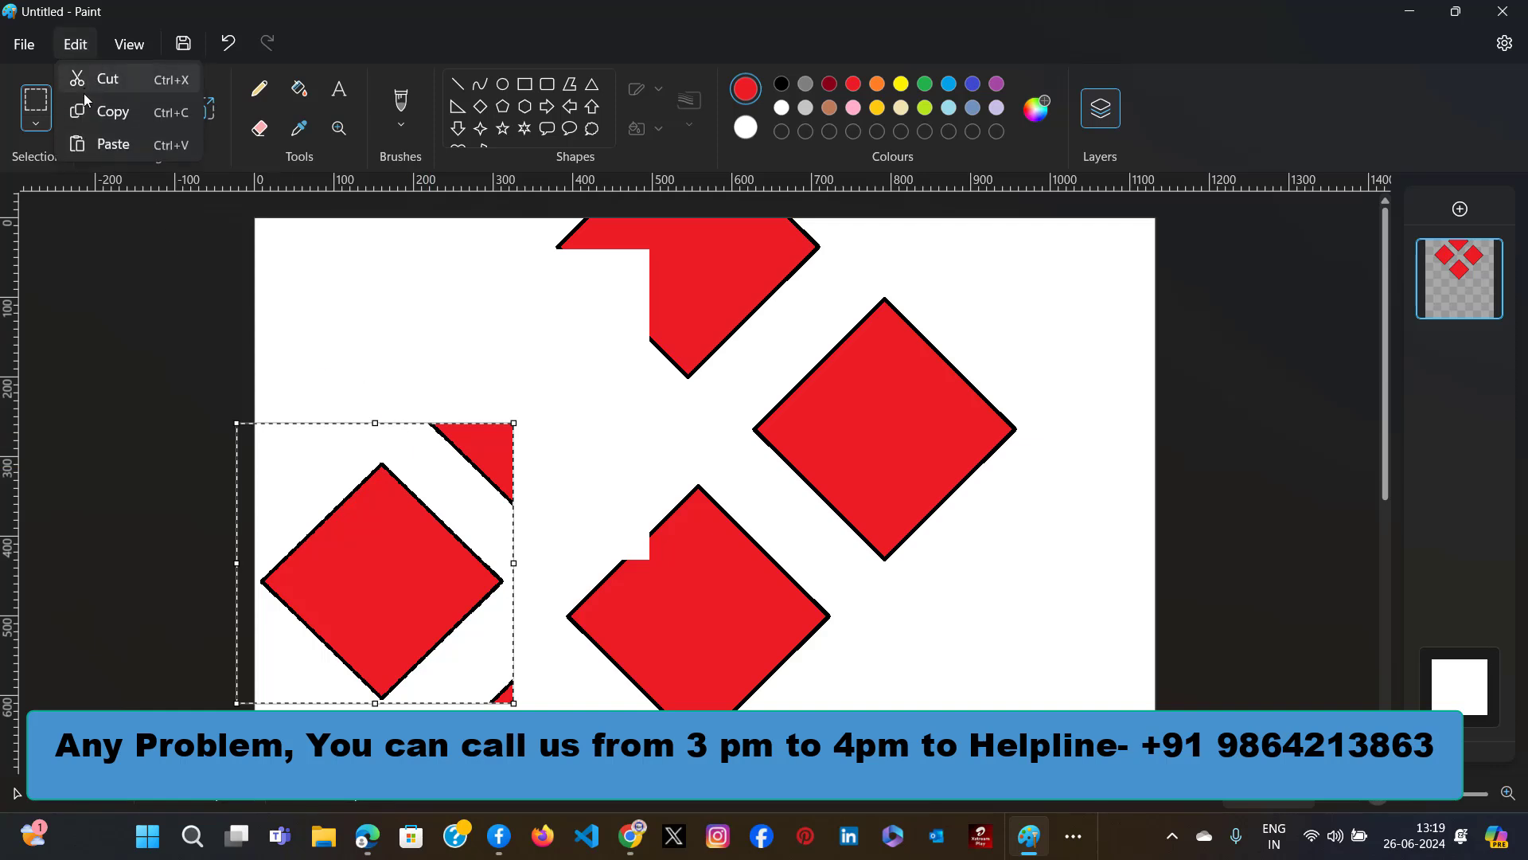
left_click(95, 73)
scroll(565, 463, "down", 5)
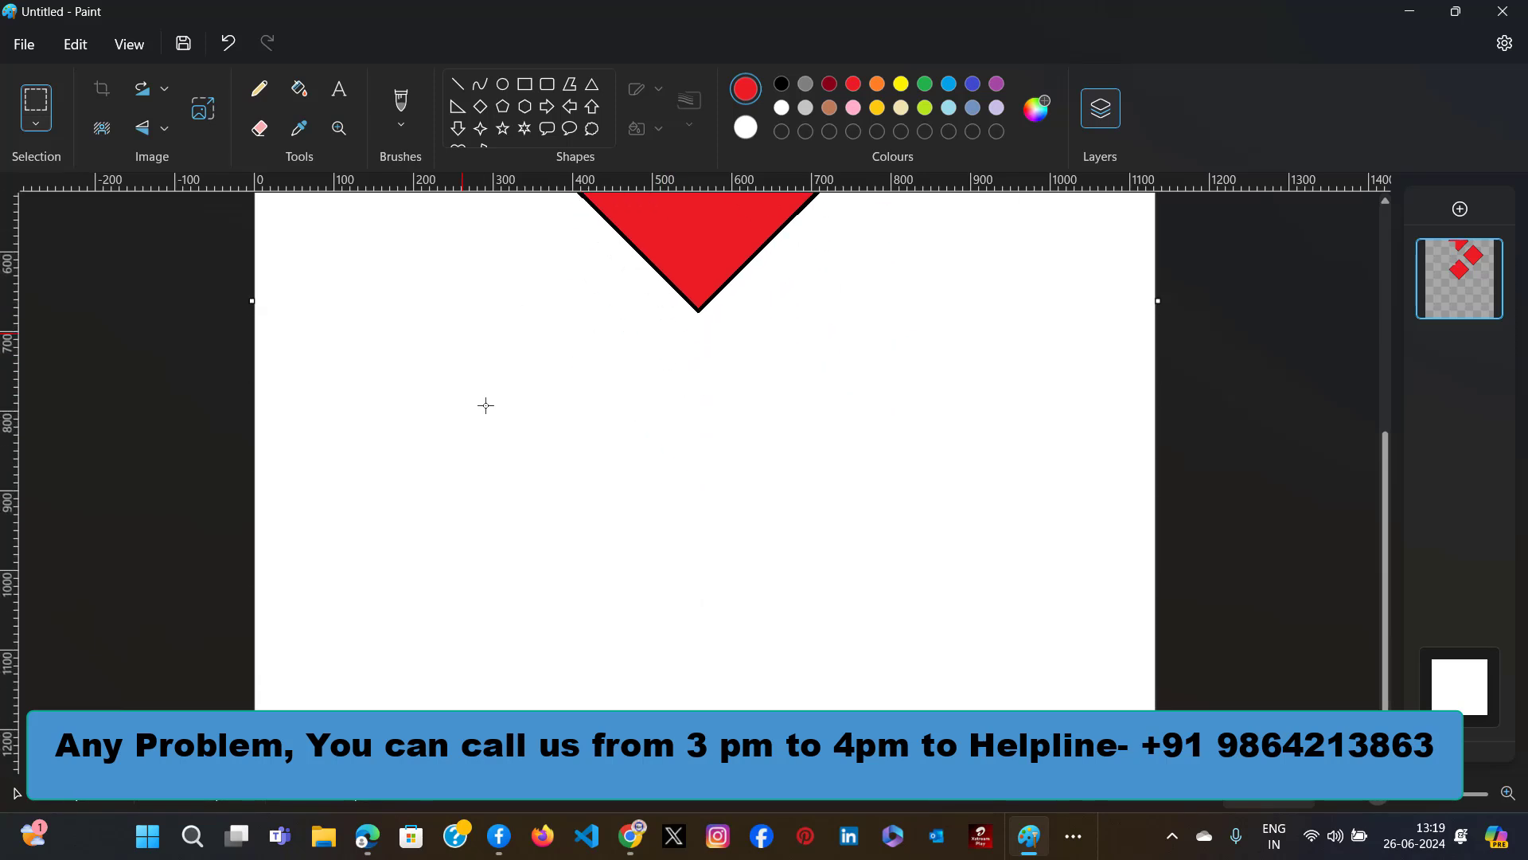
left_click(76, 44)
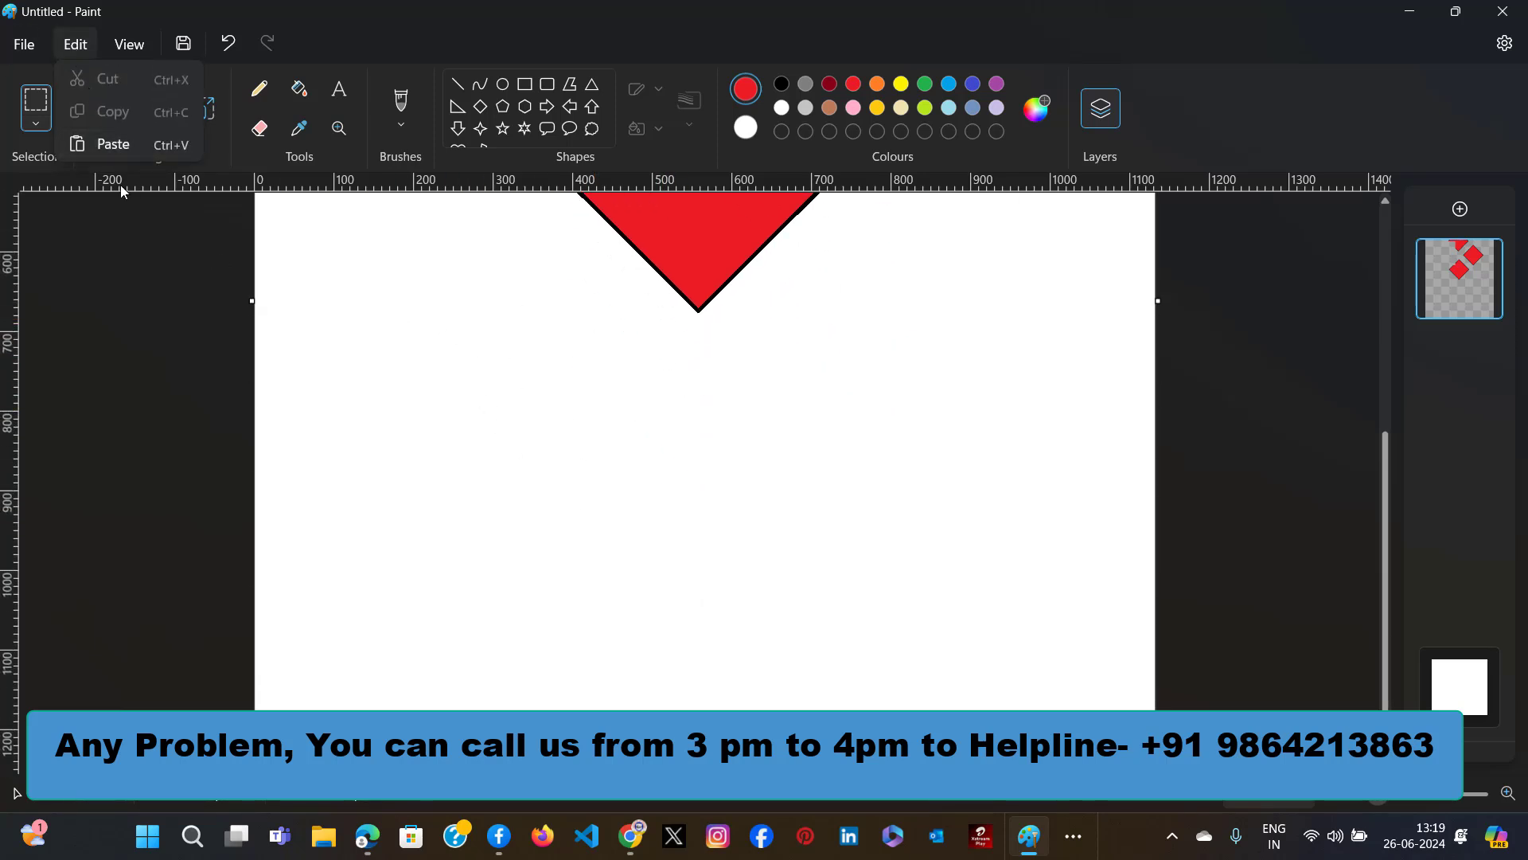
left_click(113, 147)
left_click_drag(476, 351, 1017, 481)
left_click(727, 532)
scroll(587, 474, "up", 6)
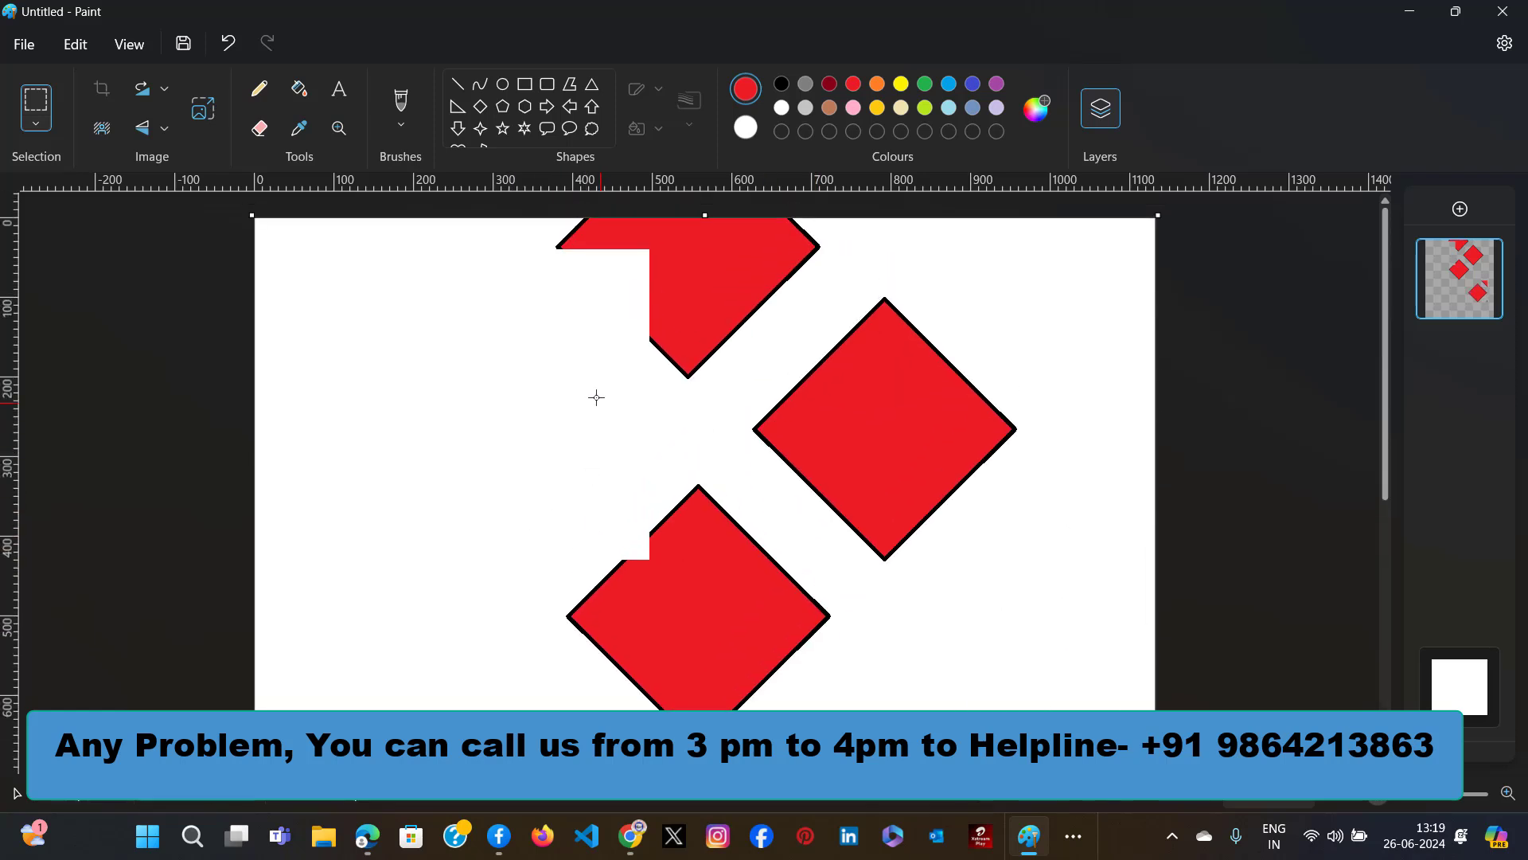
scroll(871, 506, "down", 5)
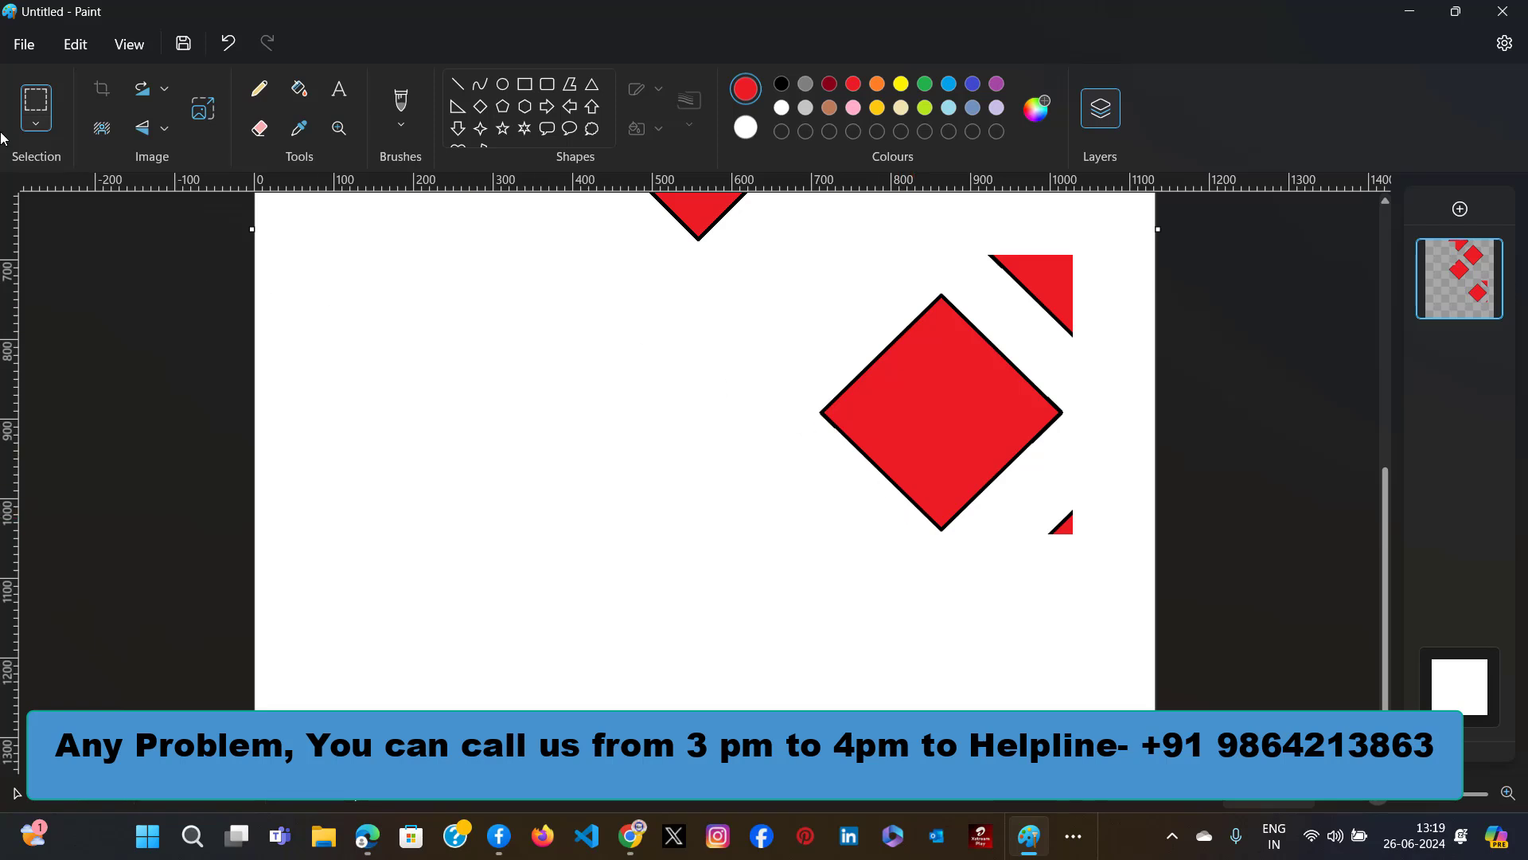
Review the available view options, and show and hide the gridlines over the canvas.
left_click(125, 48)
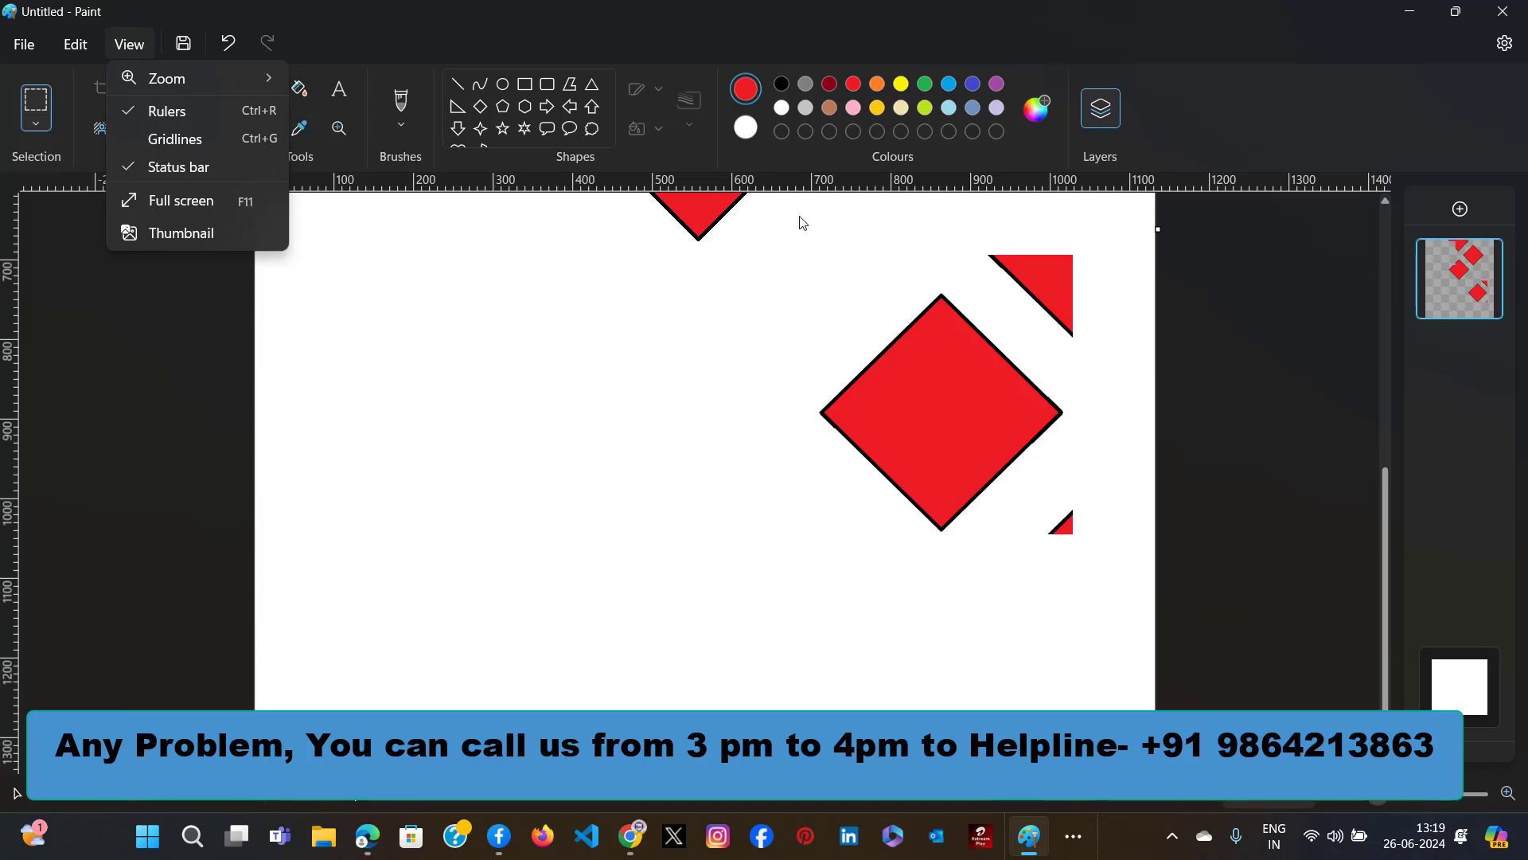
left_click(451, 240)
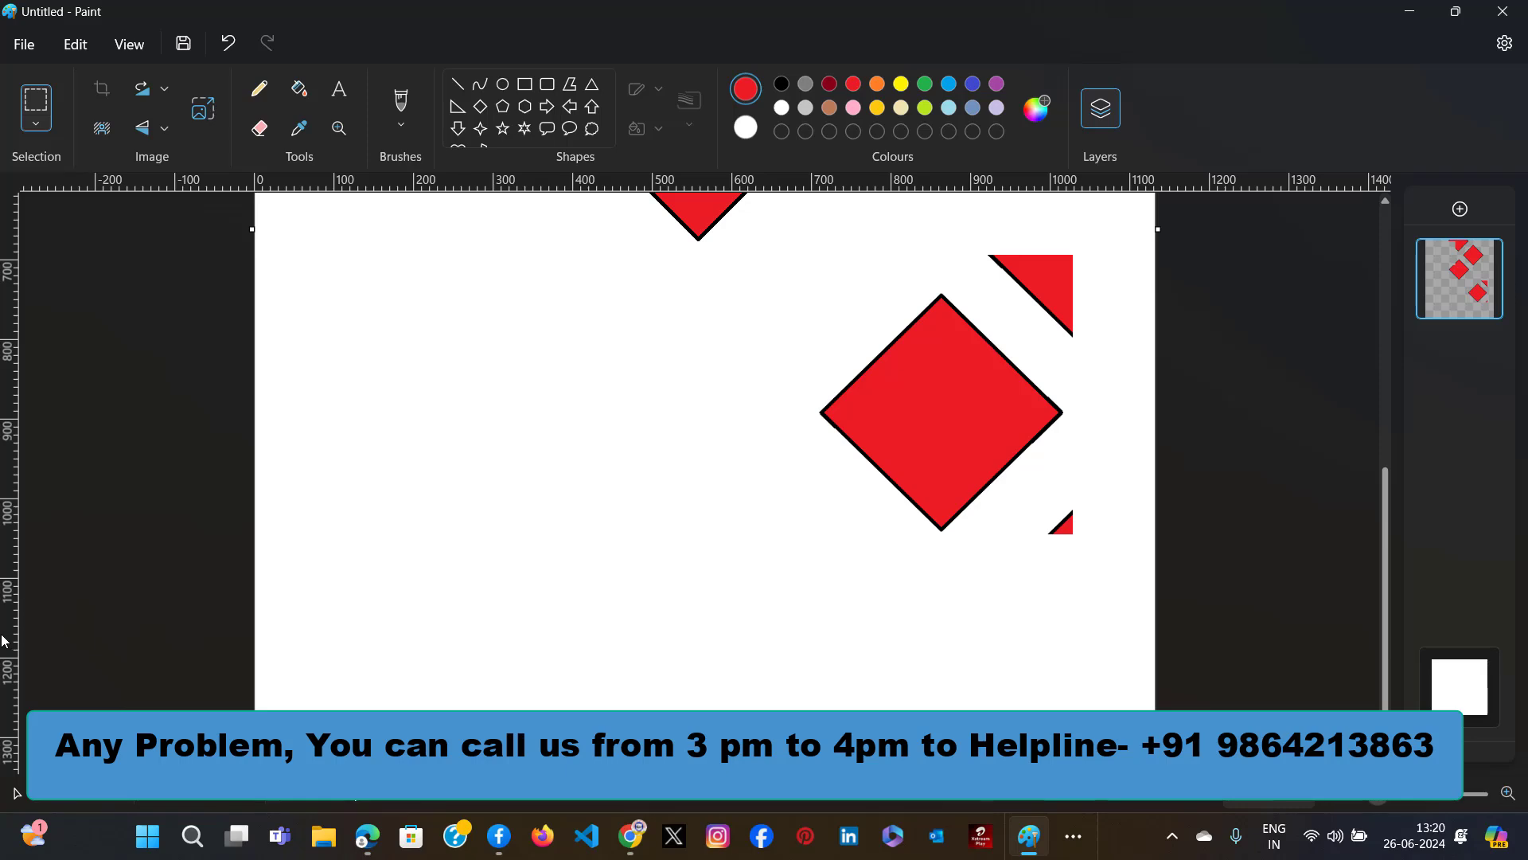
left_click(131, 44)
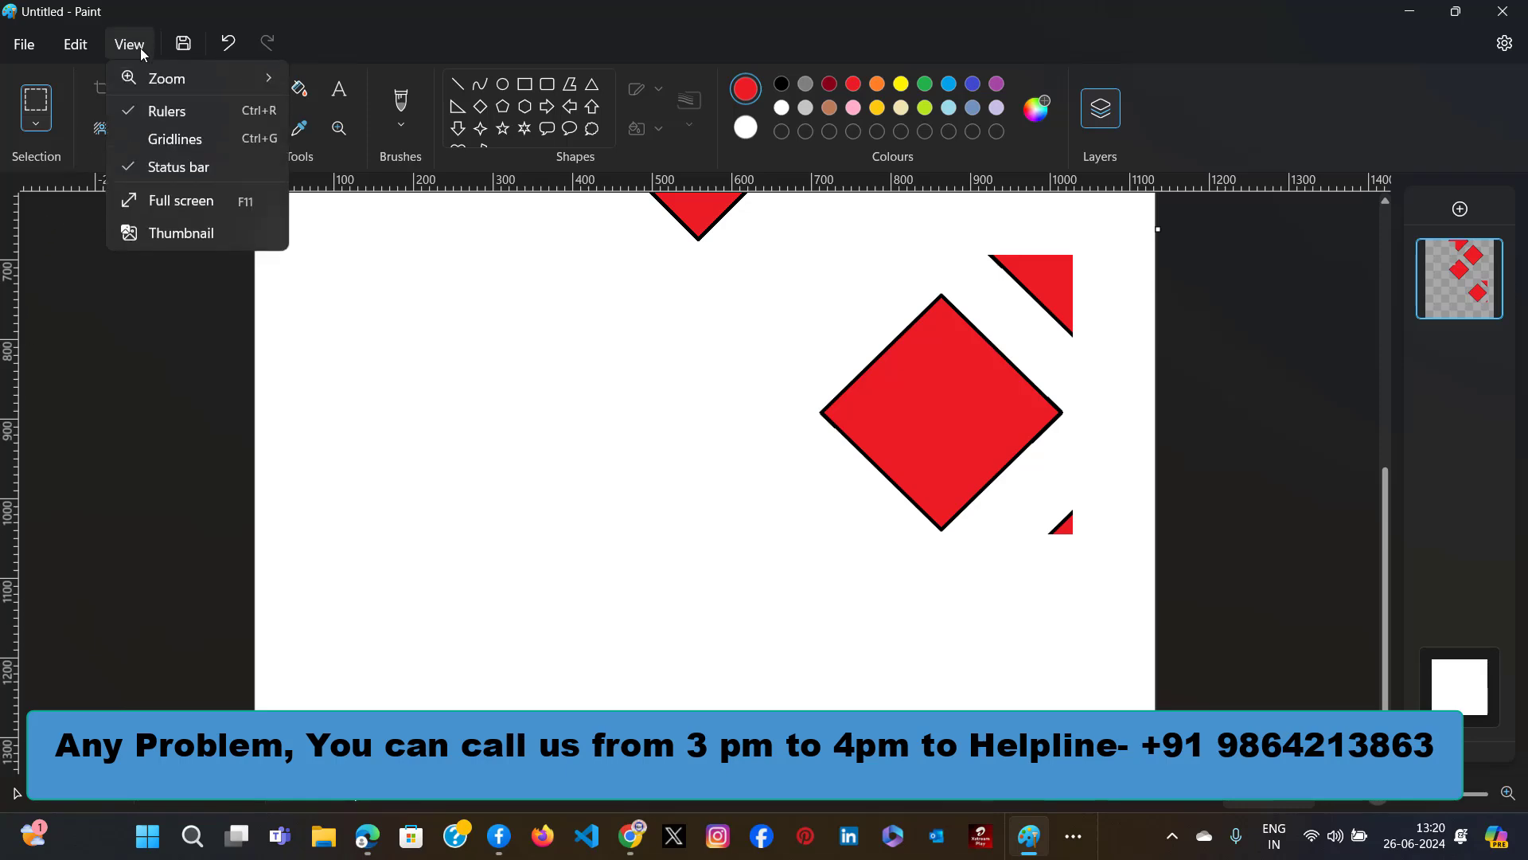
left_click(173, 140)
scroll(808, 462, "up", 7)
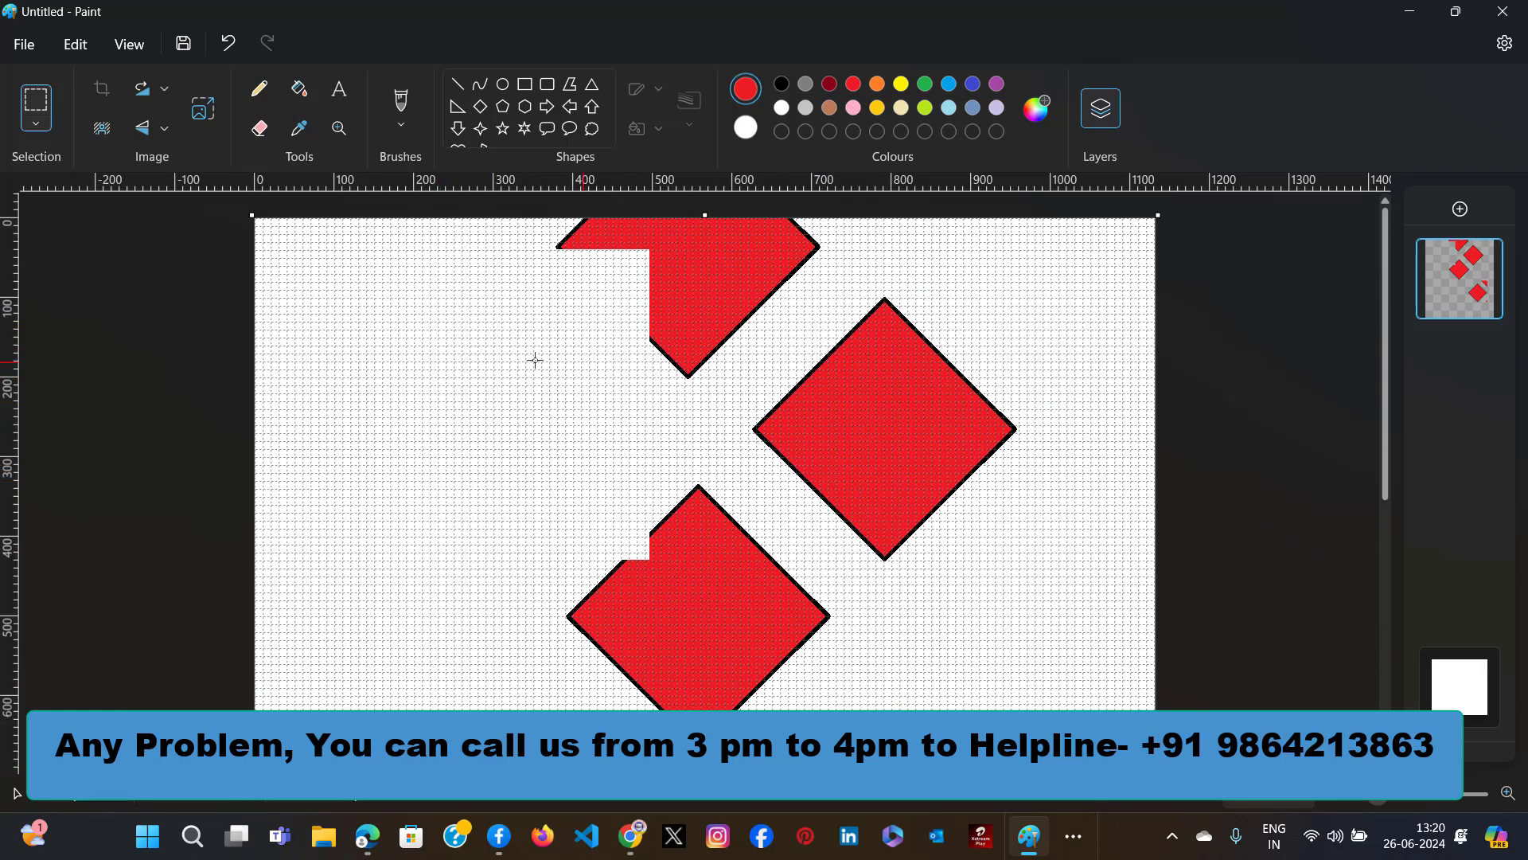
left_click(140, 48)
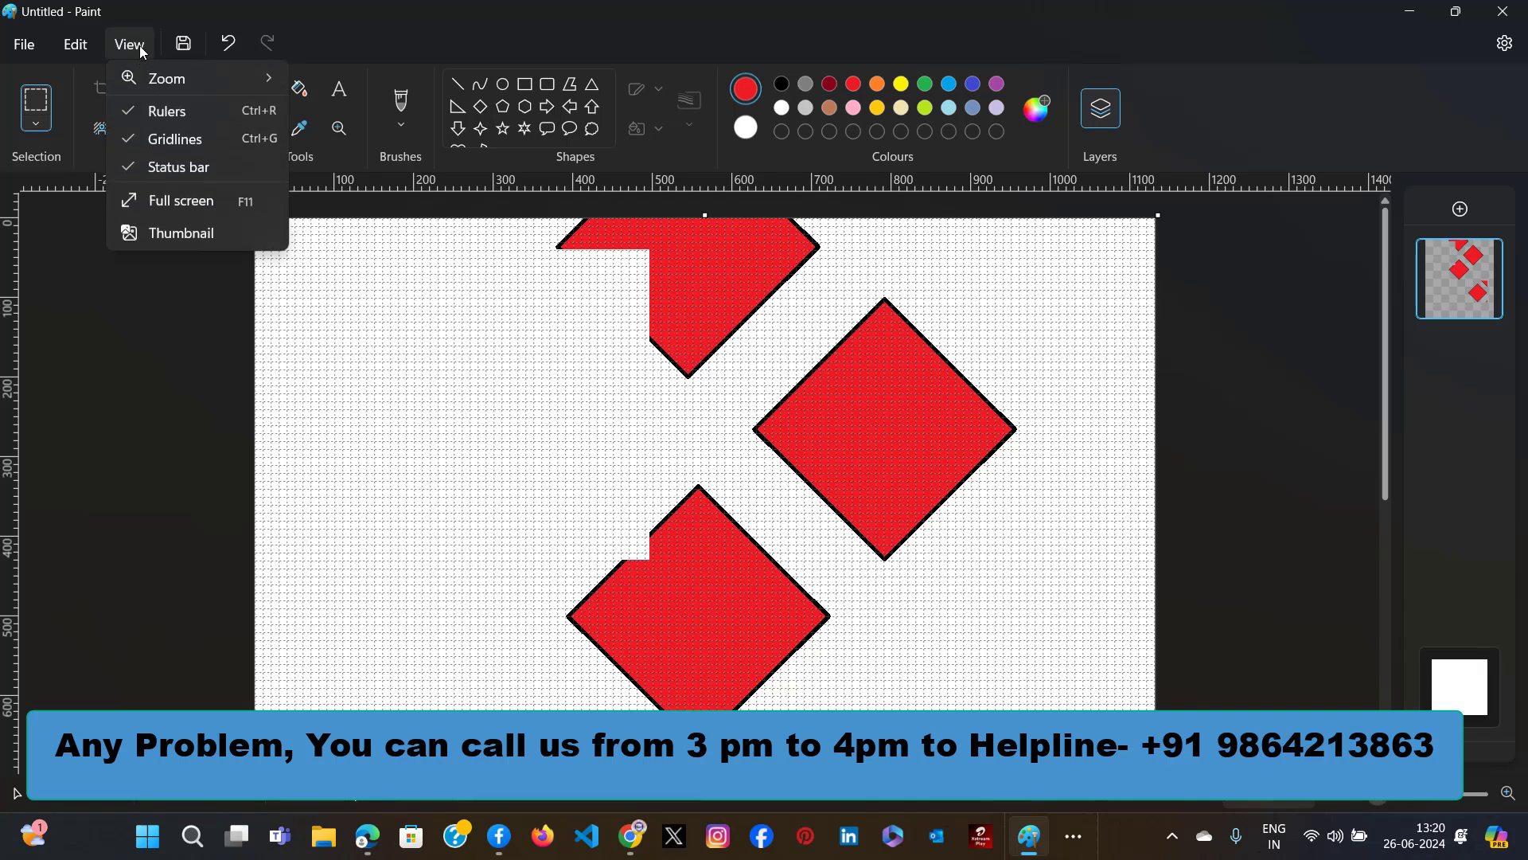
left_click(132, 145)
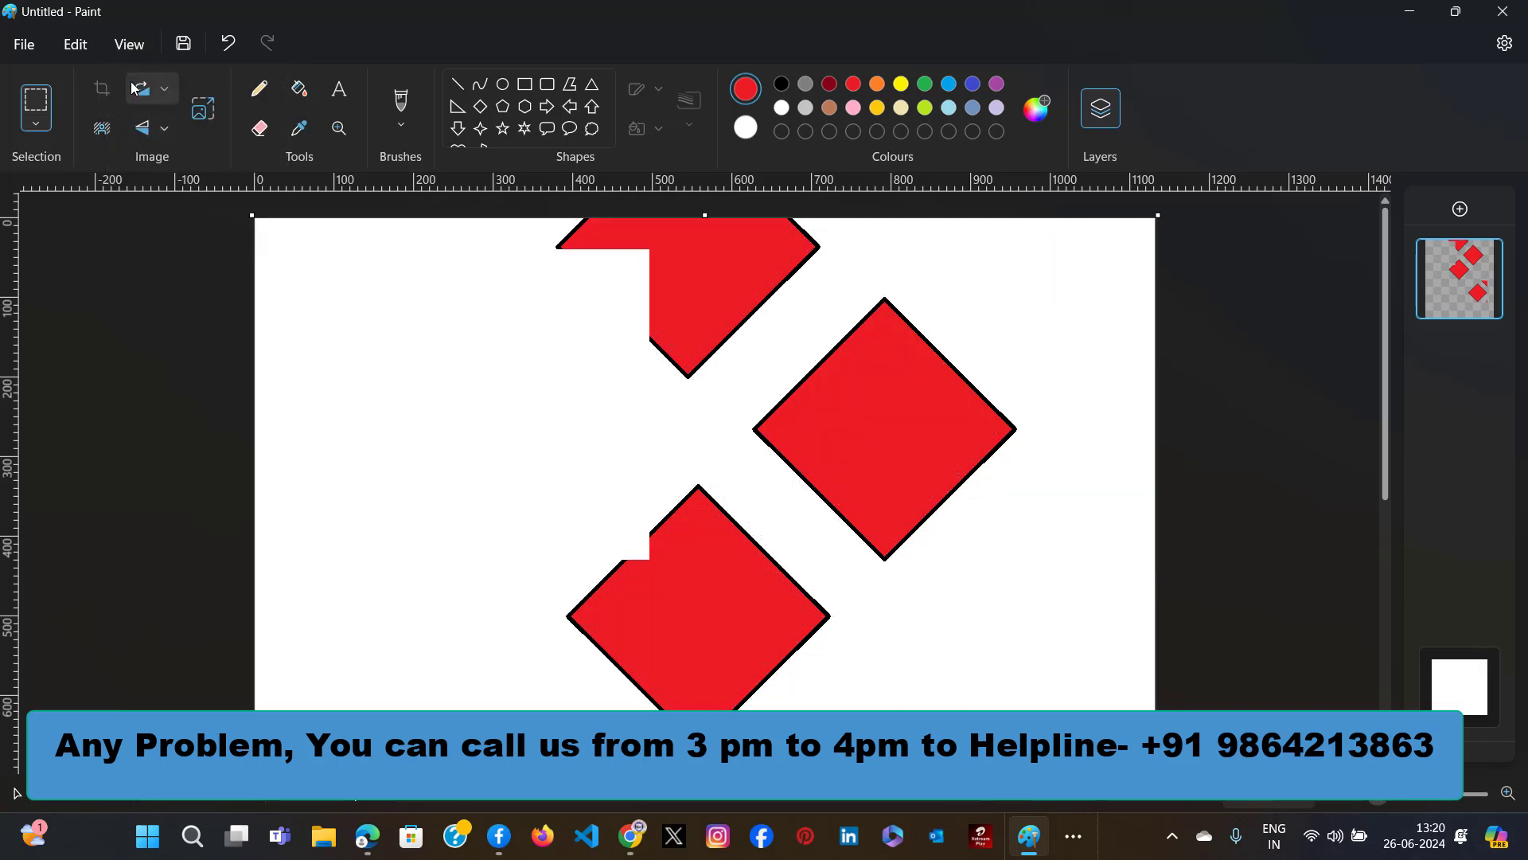
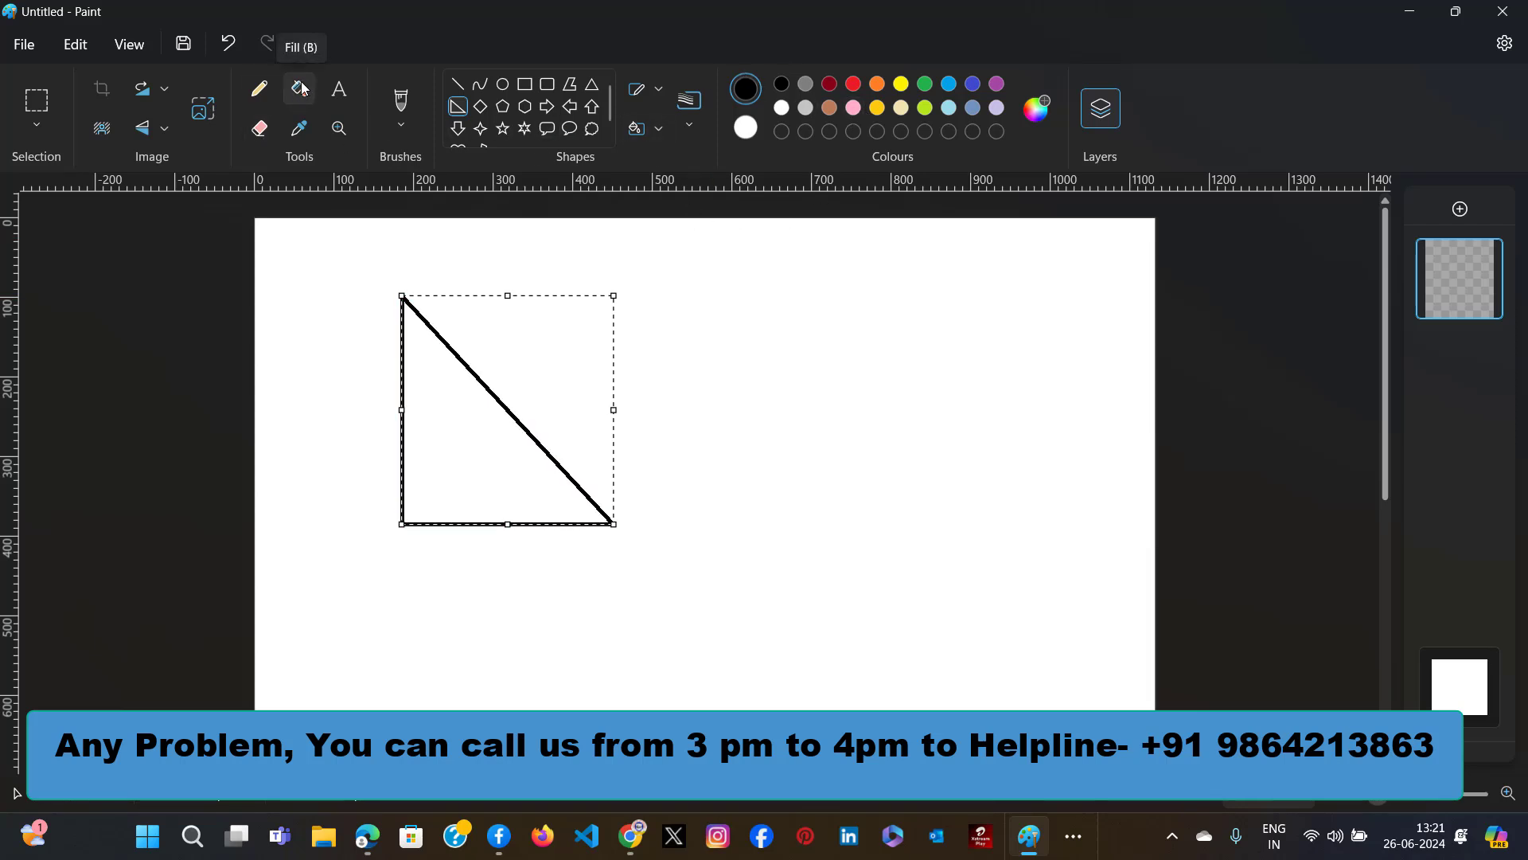
Fill the black-outlined right triangle with green.
left_click(302, 89)
left_click(923, 86)
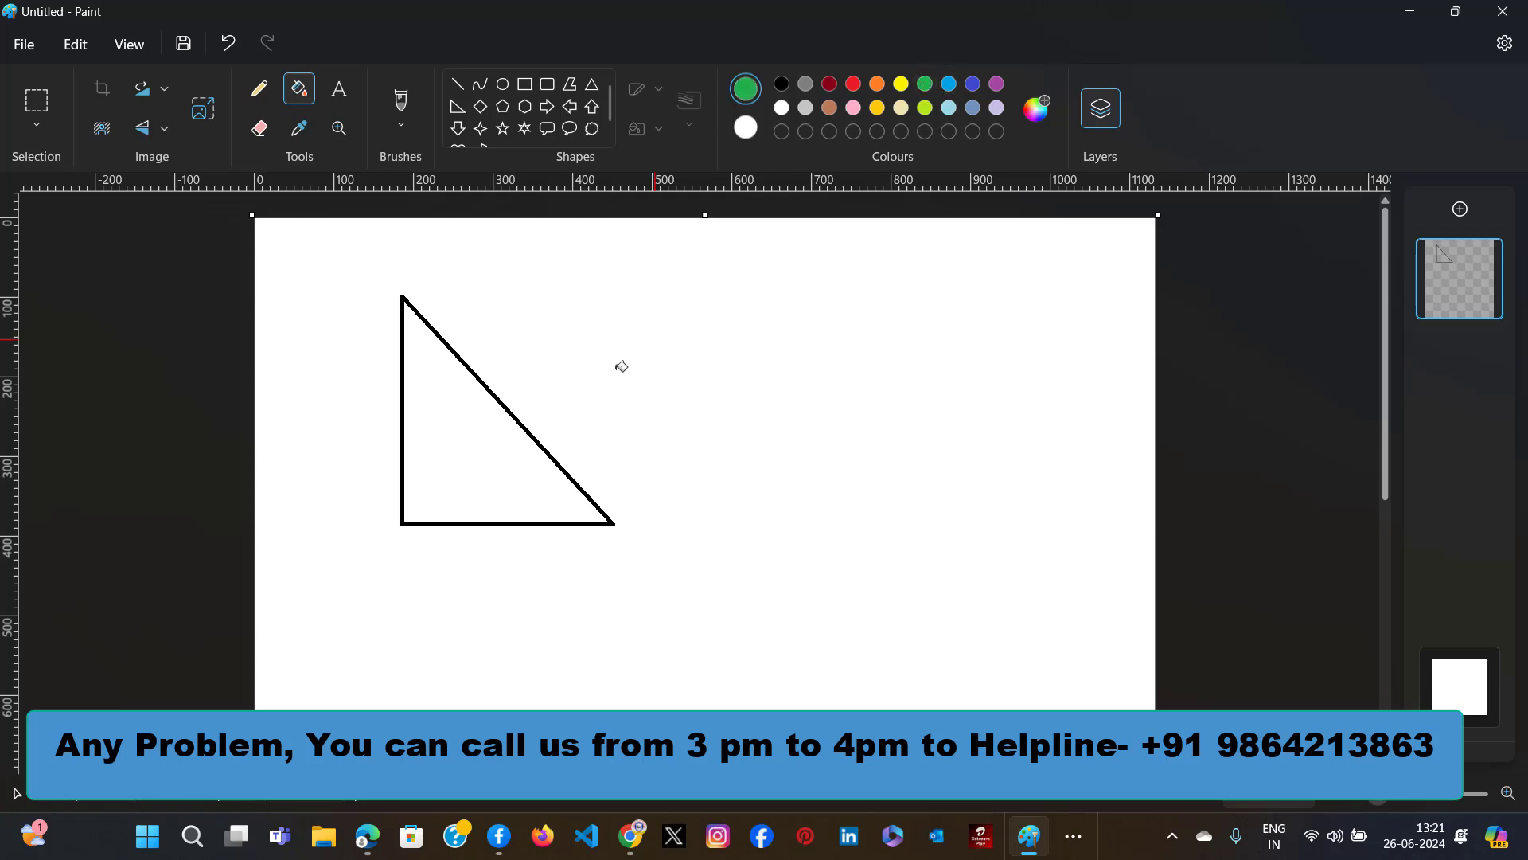
left_click(458, 442)
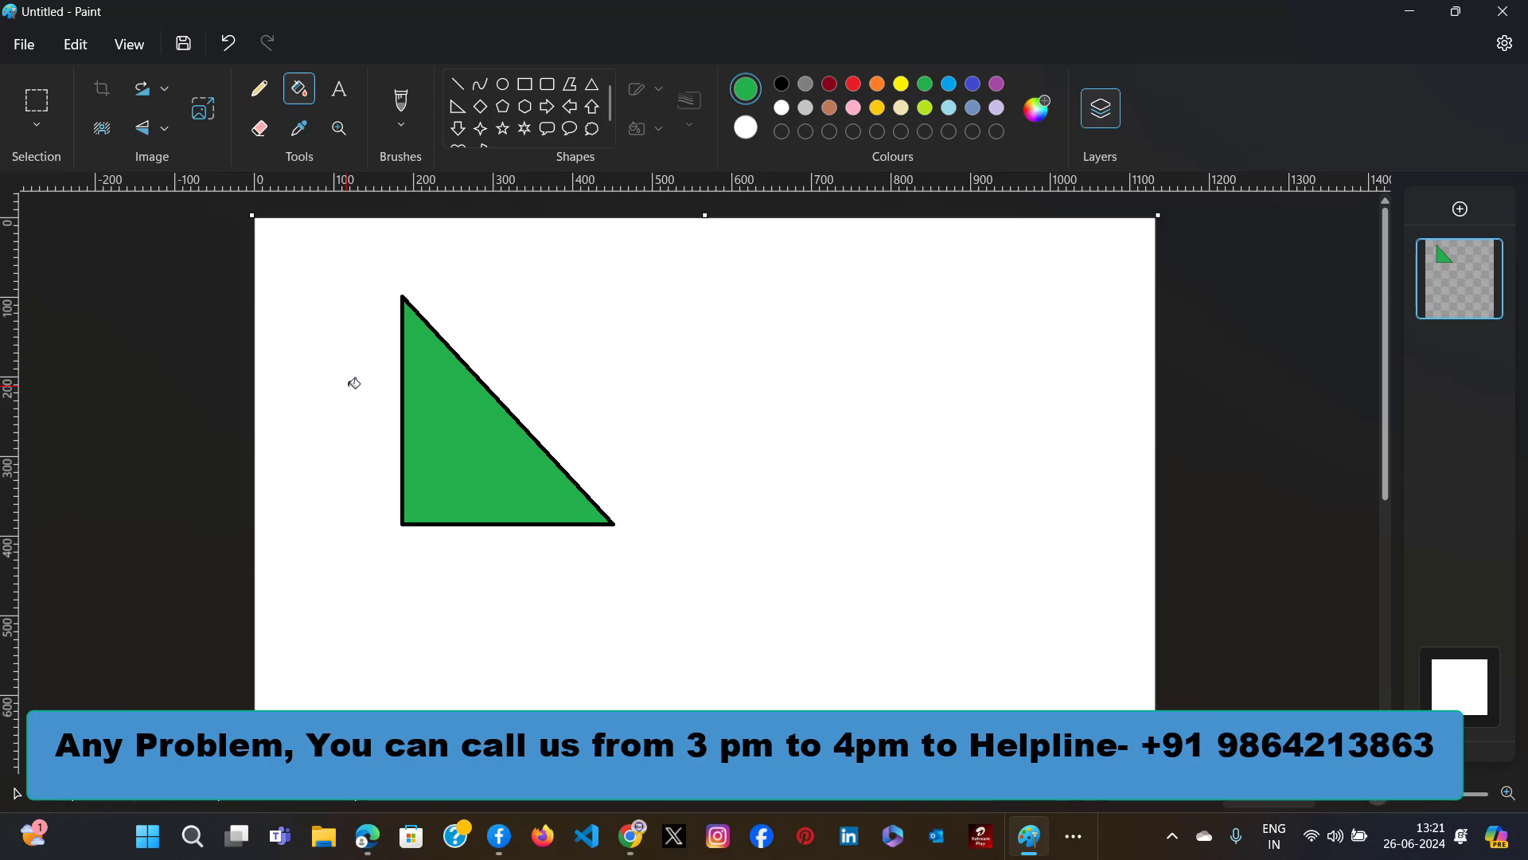
Sketch green freehand circles with scribbles inside and a handwritten 1+2 to the right of the triangle with the Pencil tool.
left_click(260, 90)
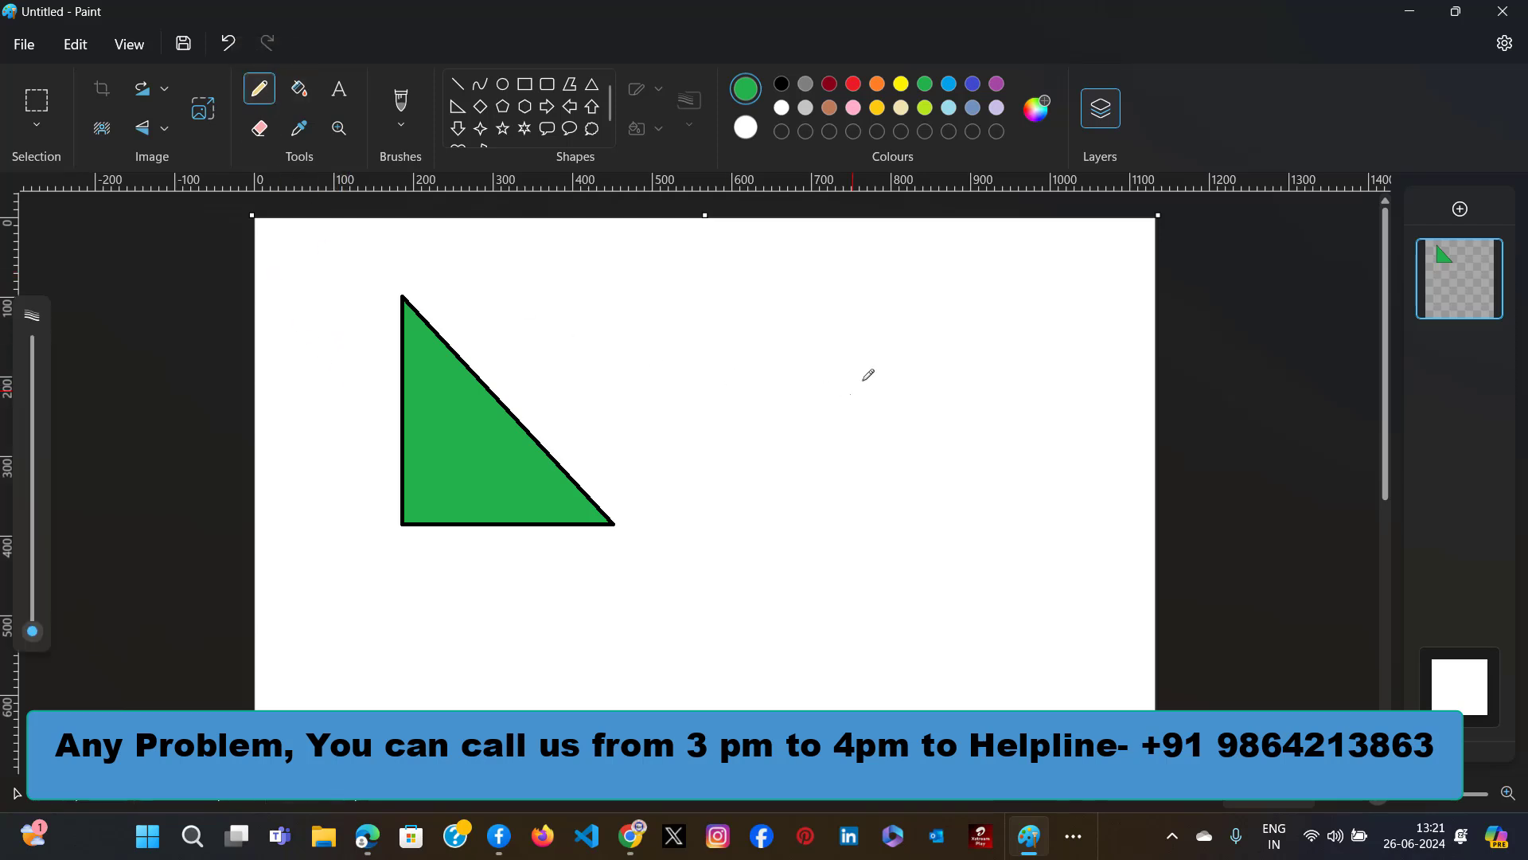
mouse_move(790, 316)
left_mouse_down()
mouse_move(698, 401)
mouse_move(742, 488)
mouse_move(826, 433)
mouse_move(822, 343)
mouse_move(739, 325)
mouse_move(758, 422)
mouse_move(815, 412)
mouse_move(882, 448)
mouse_move(945, 420)
mouse_move(920, 445)
mouse_move(970, 405)
mouse_move(968, 458)
mouse_move(1060, 454)
left_mouse_up()
mouse_move(847, 525)
left_mouse_down()
mouse_move(795, 487)
mouse_move(818, 562)
mouse_move(840, 496)
mouse_move(807, 523)
left_mouse_up()
mouse_move(813, 509)
left_mouse_down()
mouse_move(871, 489)
mouse_move(893, 523)
left_mouse_up()
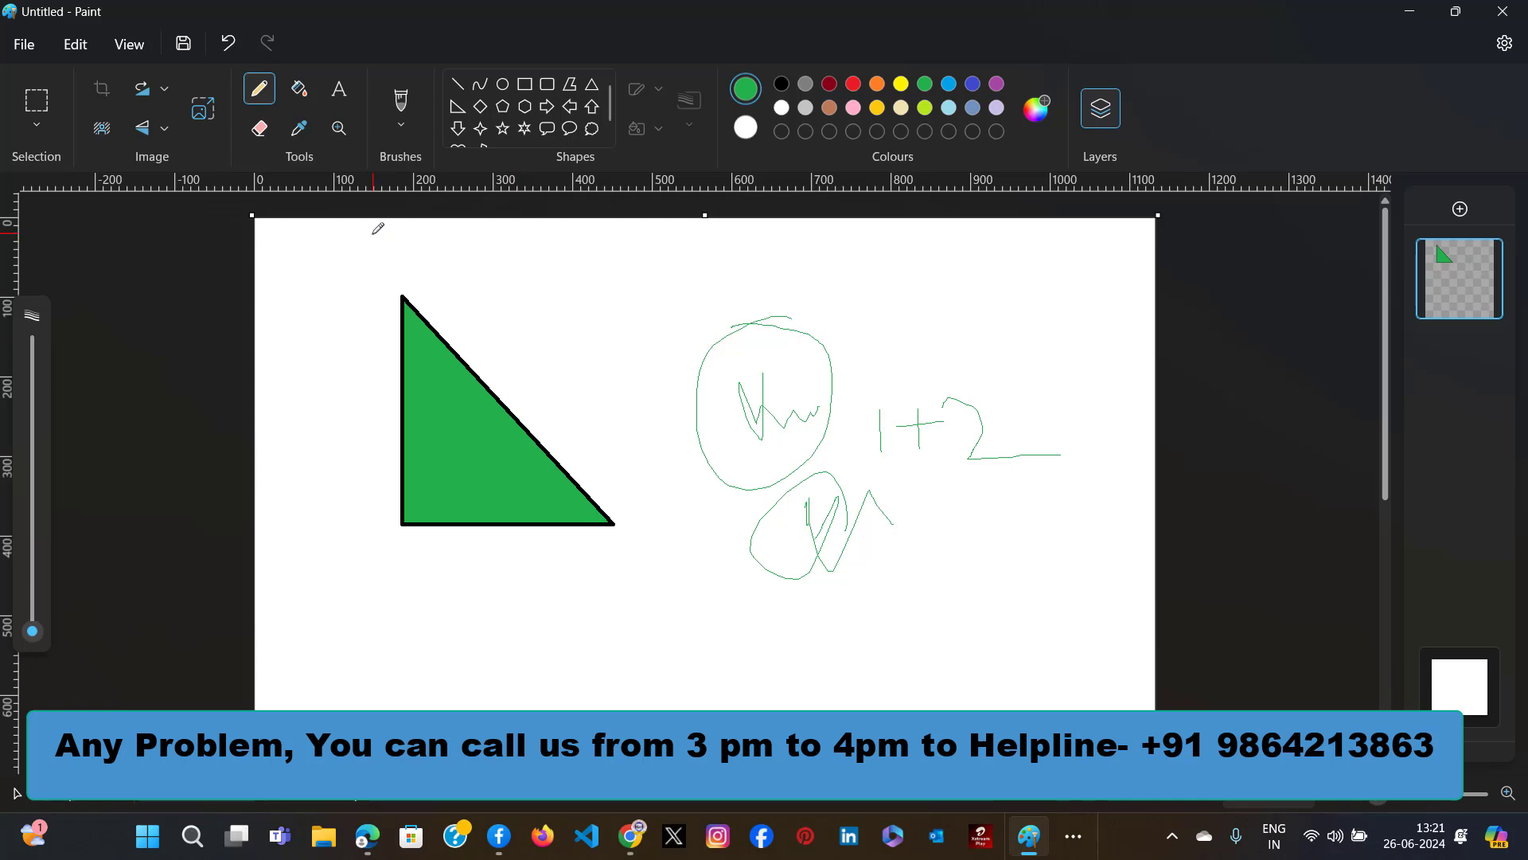
Erase zigzag strokes across the green triangle and parts of the upper pencilled circle and its scribble.
left_click(260, 130)
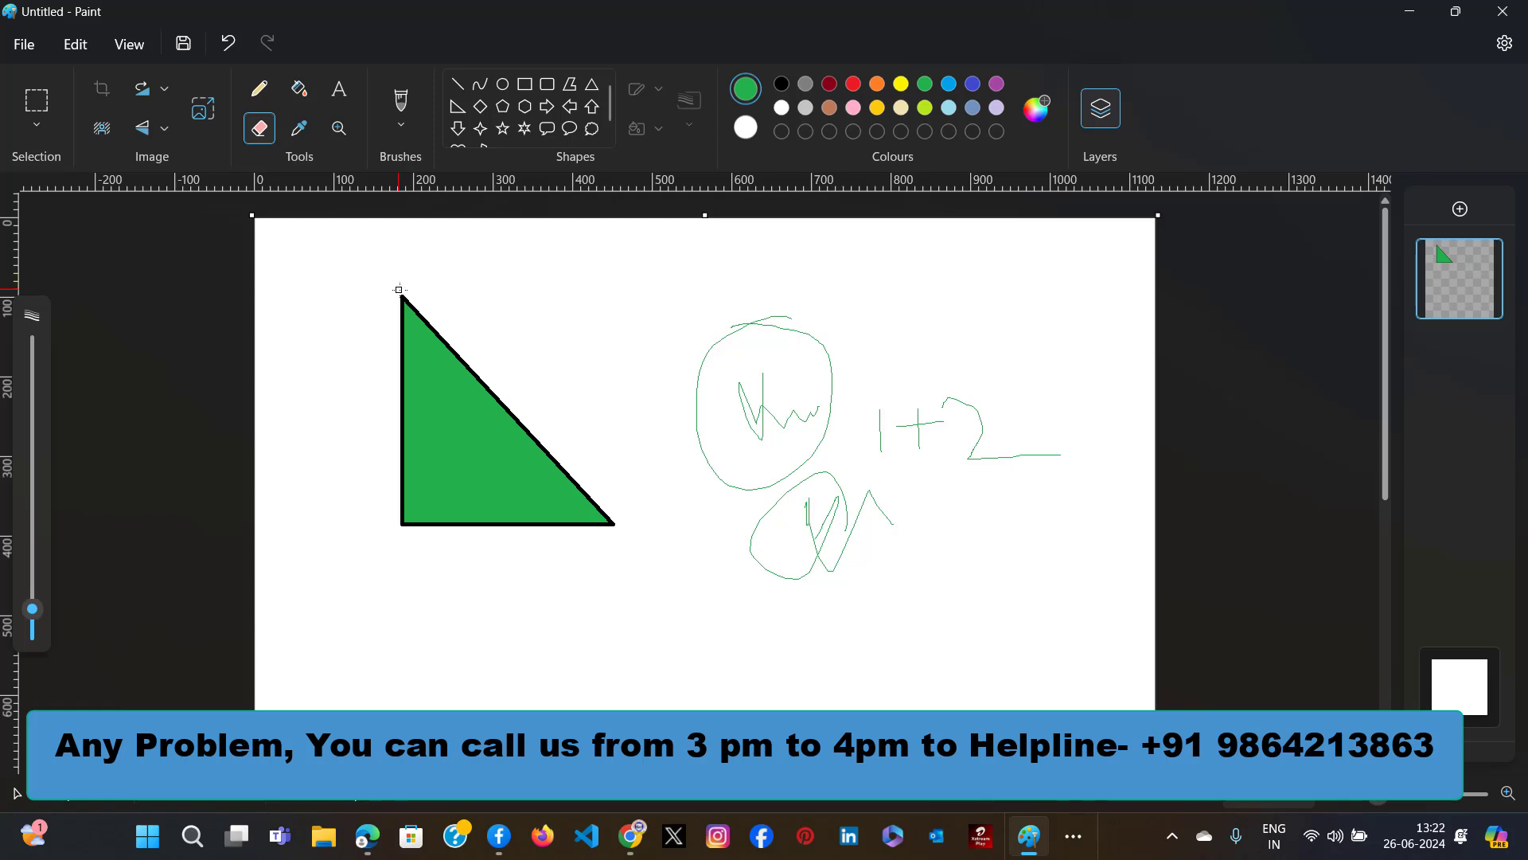
mouse_move(399, 290)
left_mouse_down()
mouse_move(514, 493)
mouse_move(430, 343)
mouse_move(417, 402)
mouse_move(457, 469)
mouse_move(478, 465)
mouse_move(404, 446)
mouse_move(517, 521)
mouse_move(521, 474)
mouse_move(628, 528)
mouse_move(645, 409)
mouse_move(448, 406)
mouse_move(482, 426)
left_mouse_up()
left_click_drag(760, 329, 690, 415)
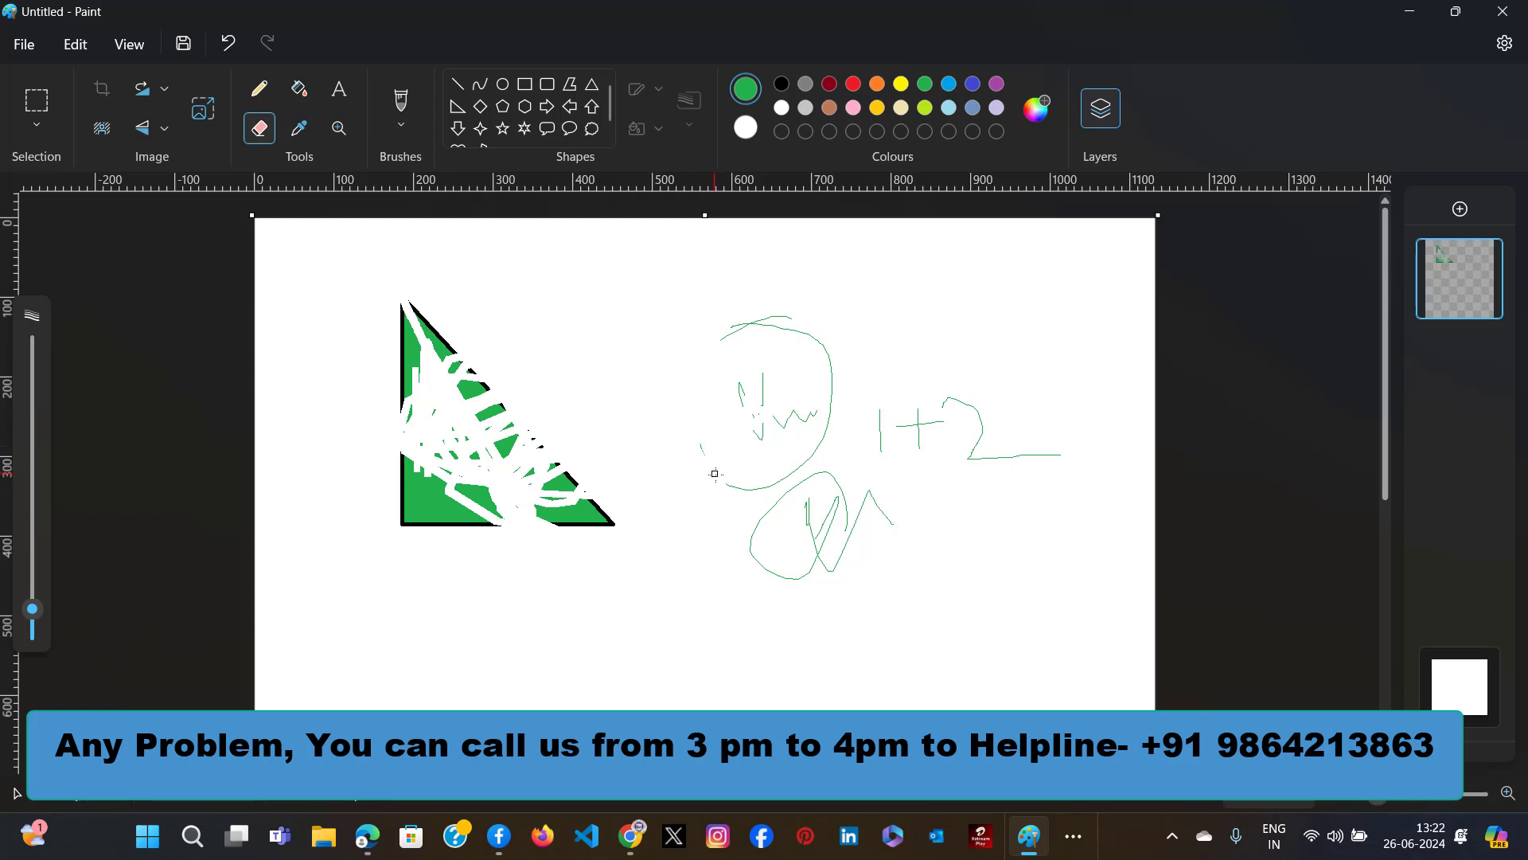
Sample black from the triangle's outline with the Colour picker, and magnify the canvas around the triangle.
left_click(302, 130)
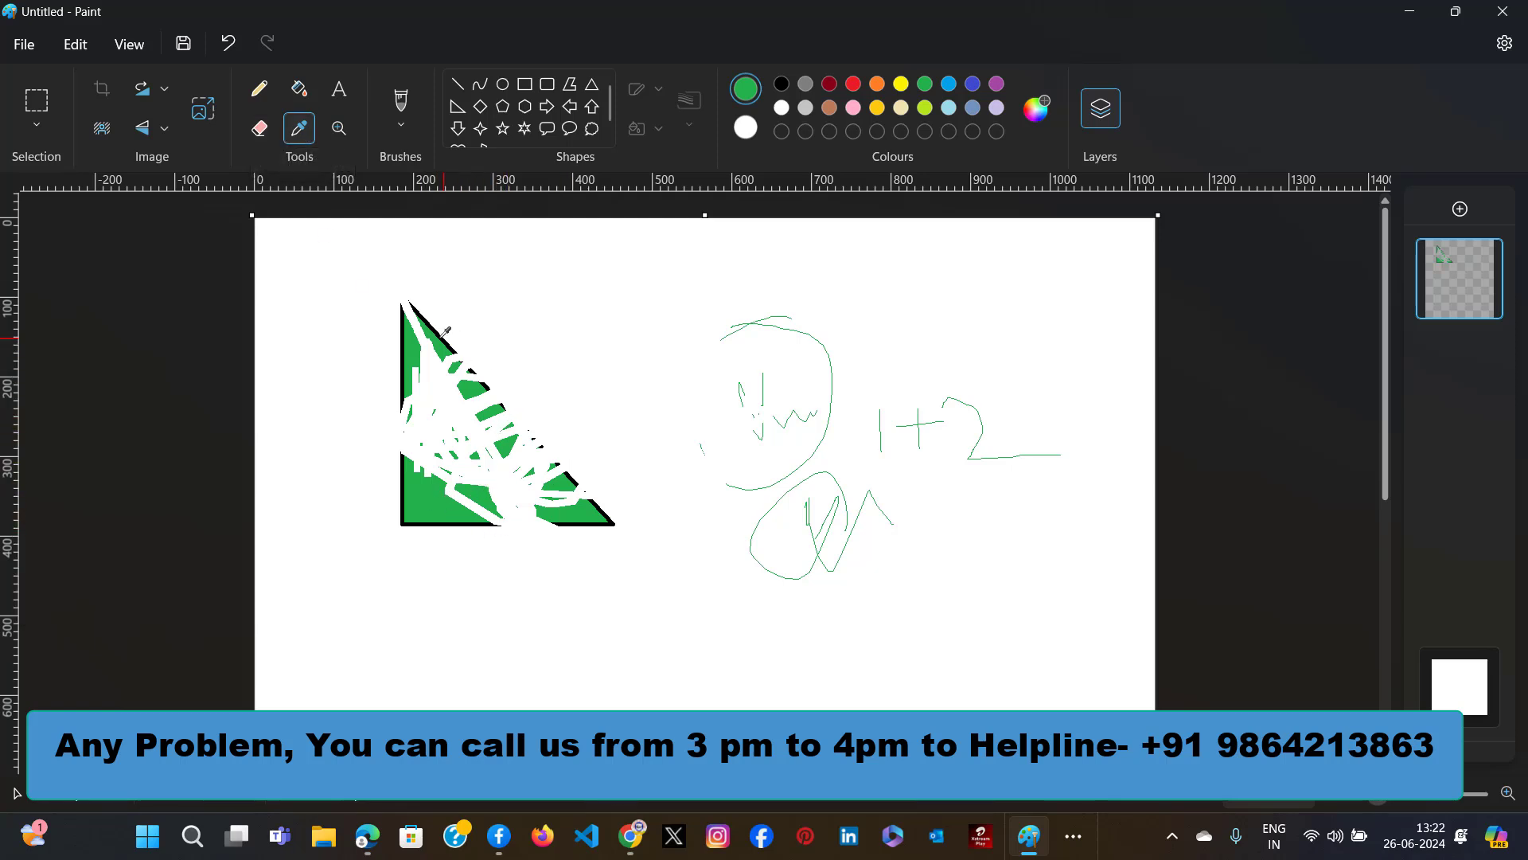
left_click(406, 349)
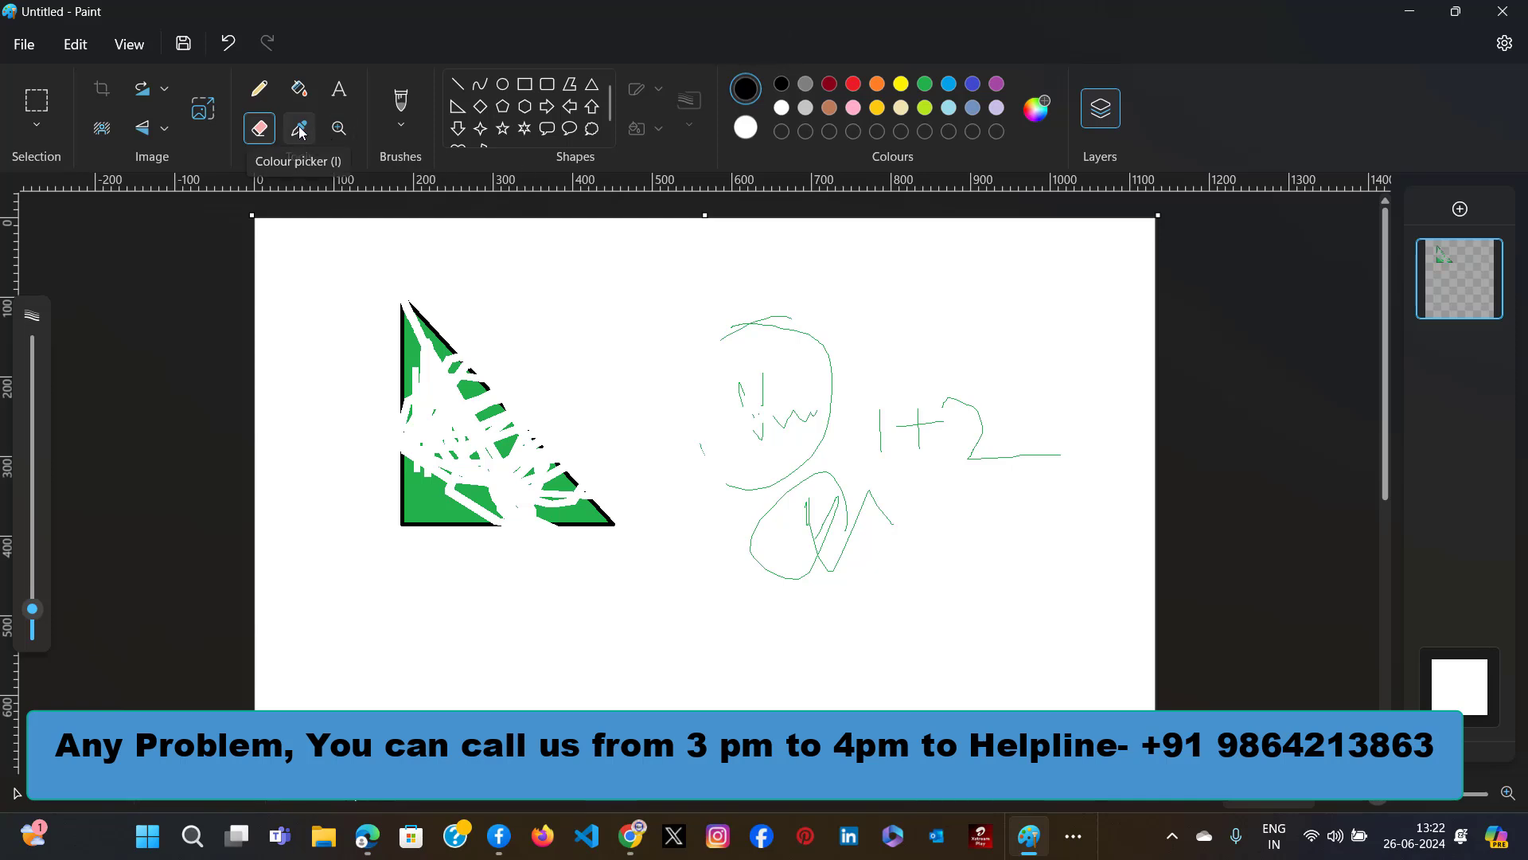
left_click(343, 137)
left_click(454, 387)
left_click(470, 440)
left_click(470, 440)
left_click(469, 440)
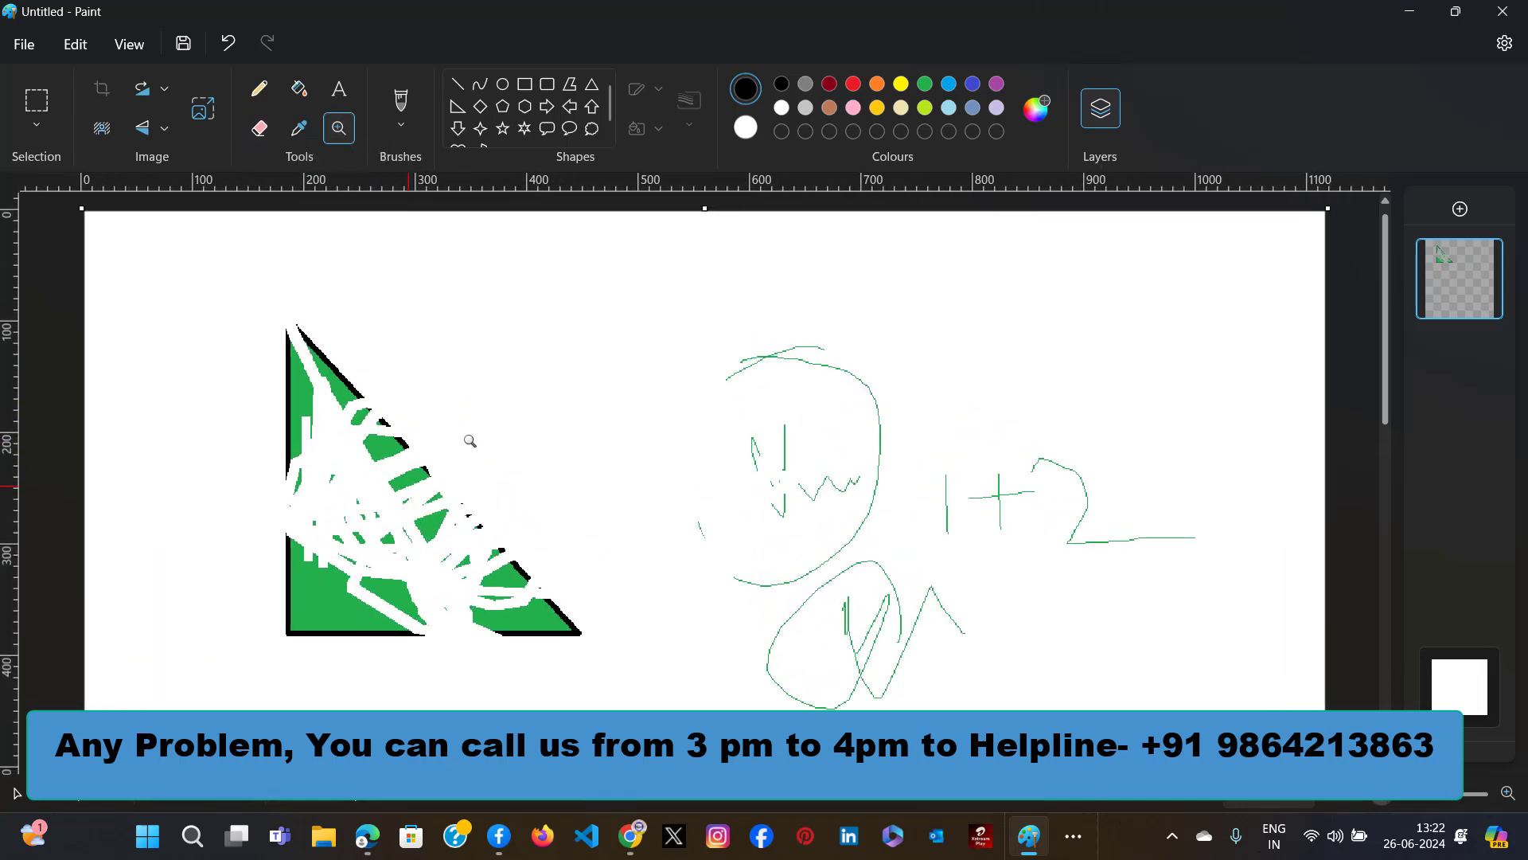
left_click(469, 440)
left_click(470, 440)
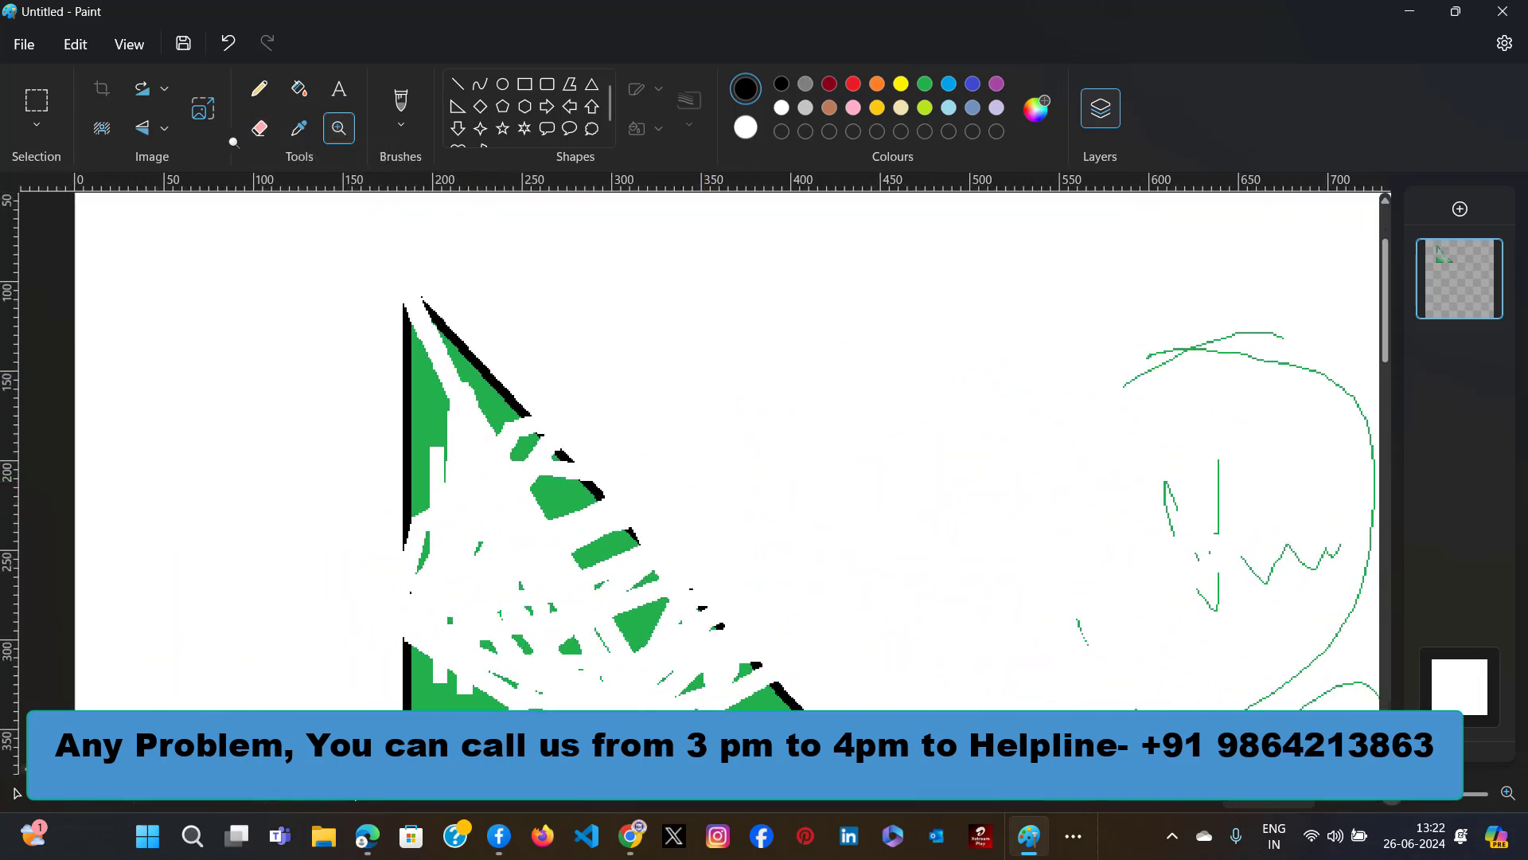
Draw a black straight line about 45 px tall right of the triangle's tip, and a similar line beside it with the Curve tool.
left_click(462, 84)
left_click_drag(655, 318, 694, 393)
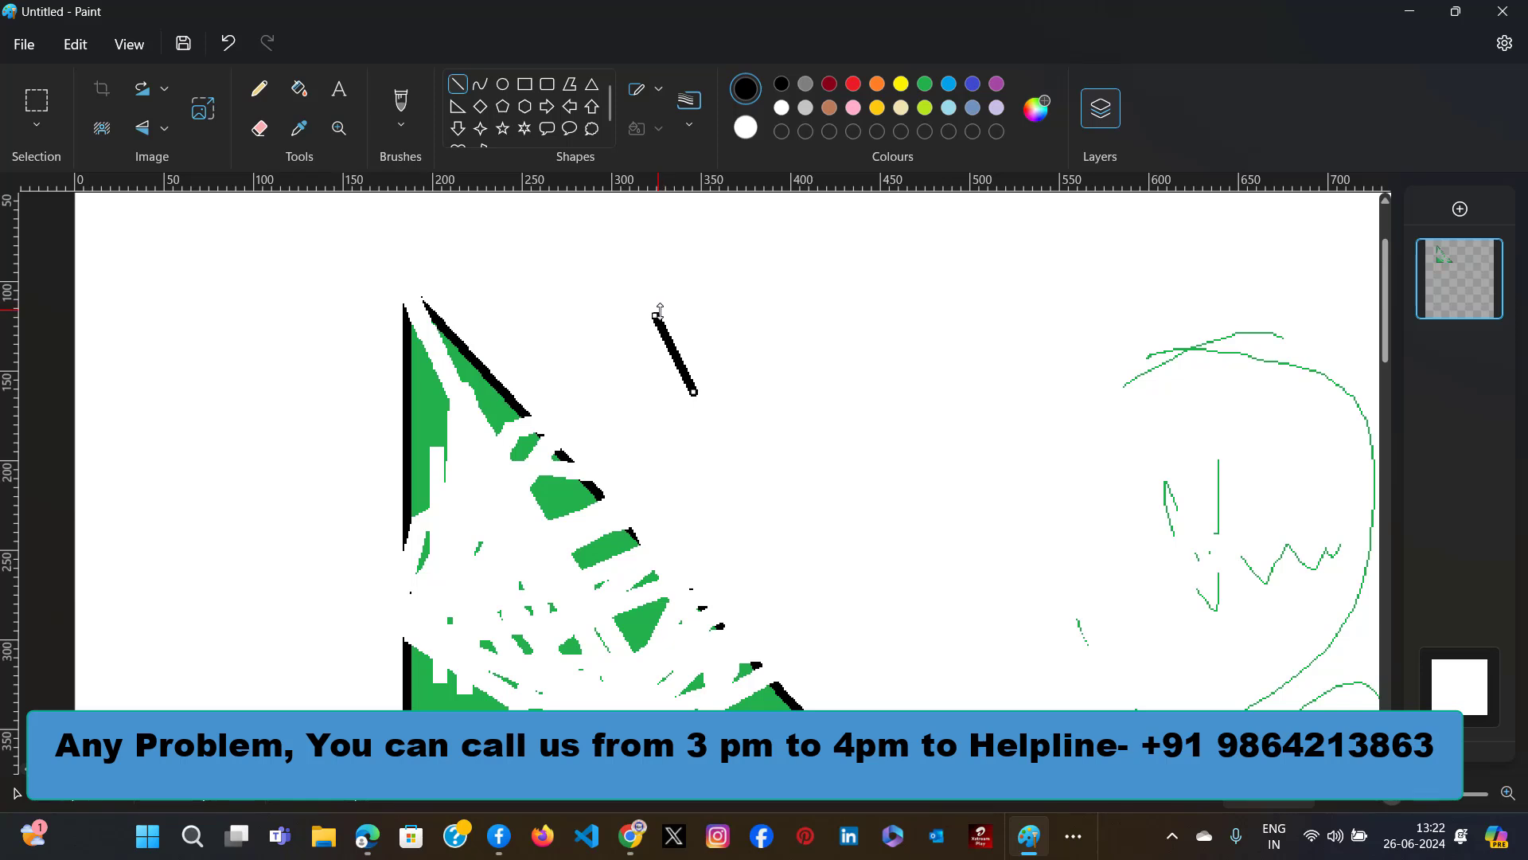
left_click(481, 84)
mouse_move(653, 312)
left_mouse_down()
mouse_move(702, 407)
mouse_move(707, 391)
left_mouse_up()
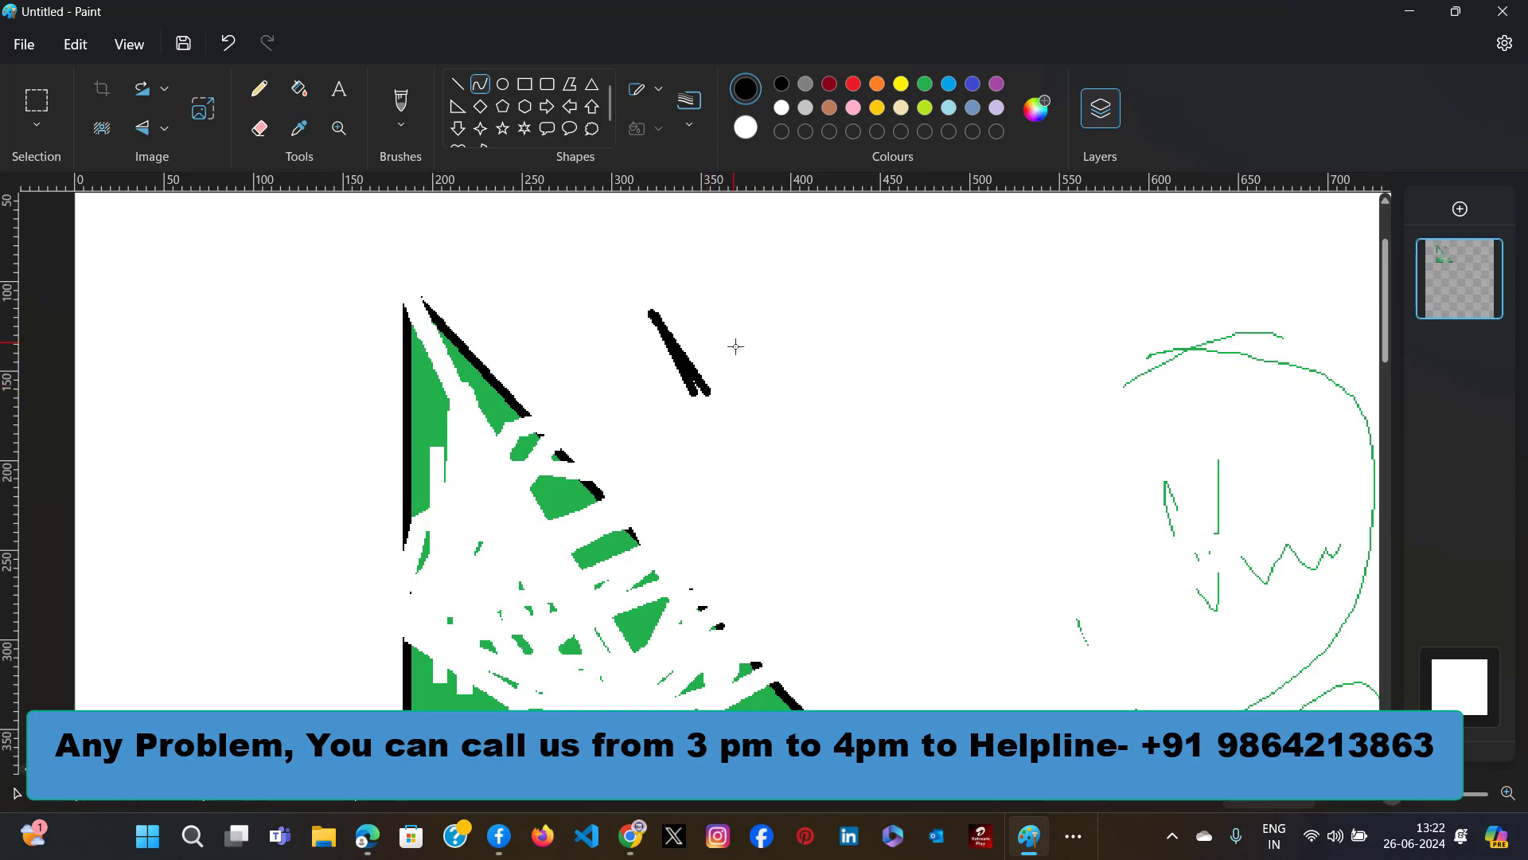
Bend the curve beside the short line into a small rounded triangle, and zoom the canvas in and out with the Magnifier.
left_click_drag(777, 312, 772, 310)
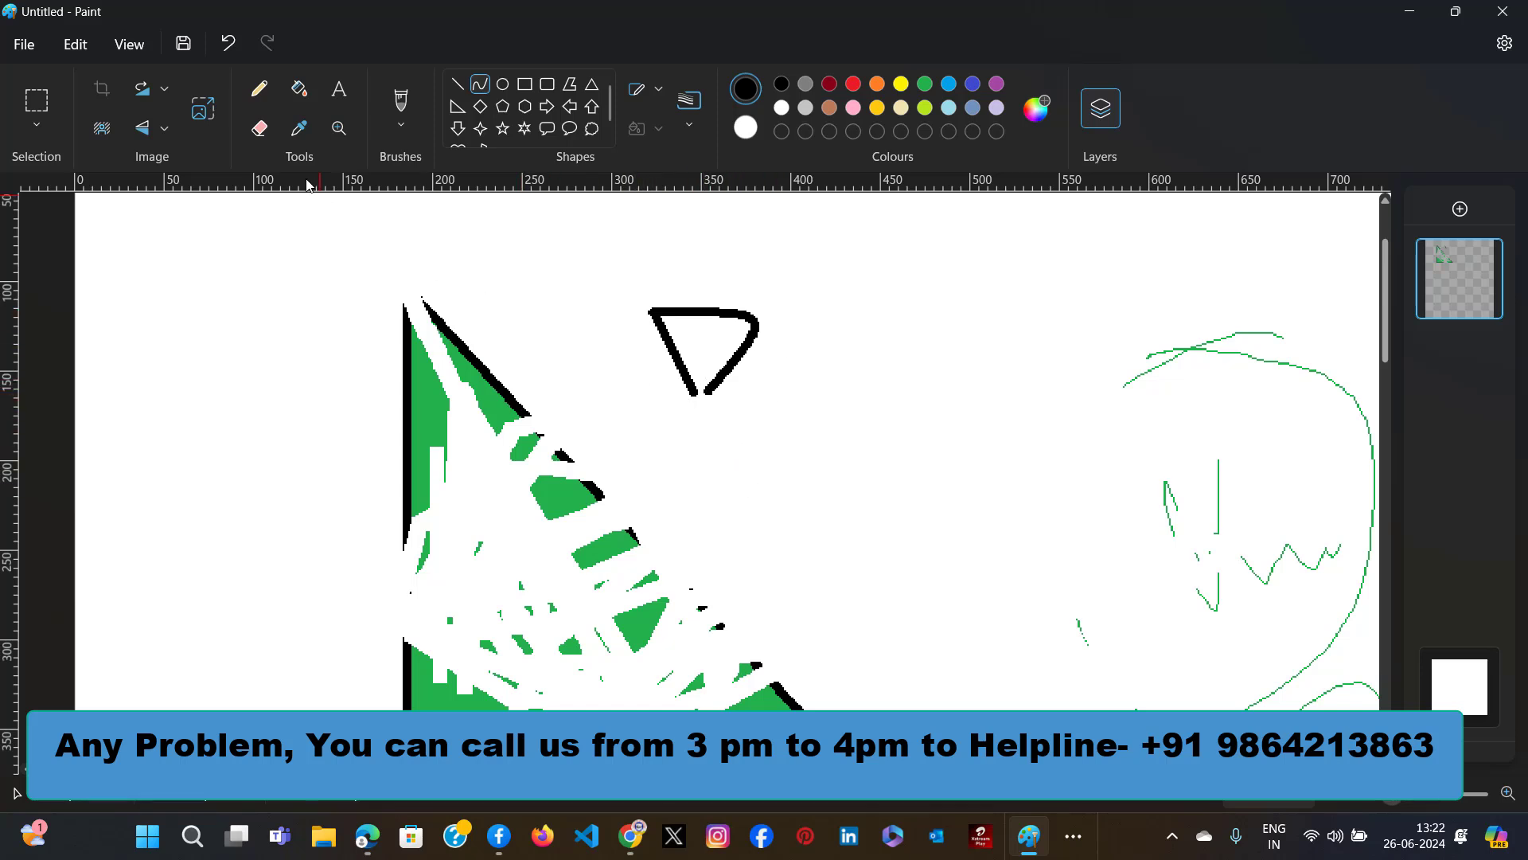
left_click(341, 128)
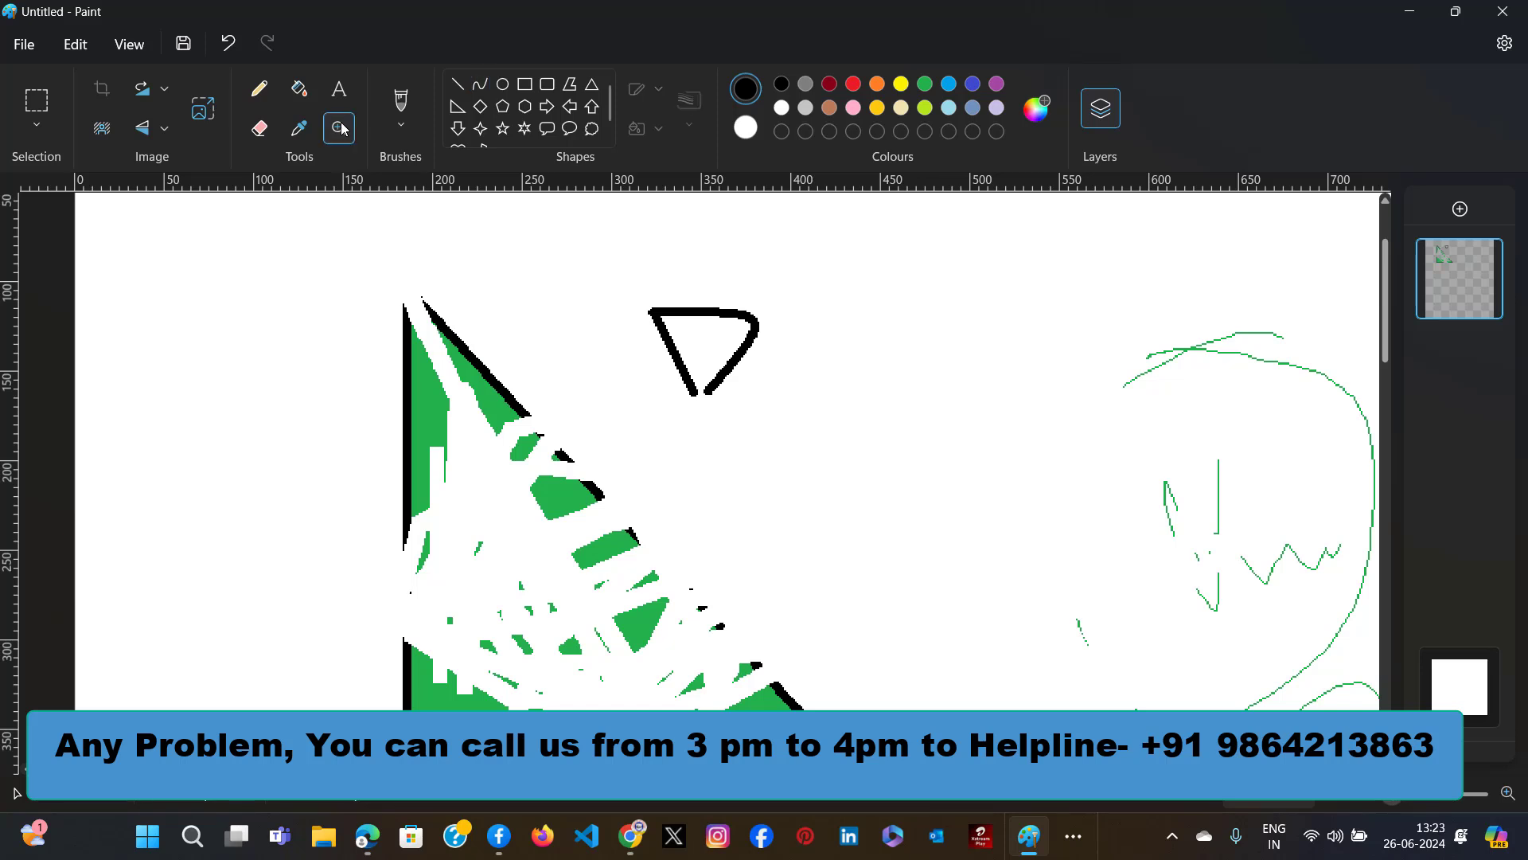
left_click(480, 84)
left_click(339, 129)
left_click(769, 460)
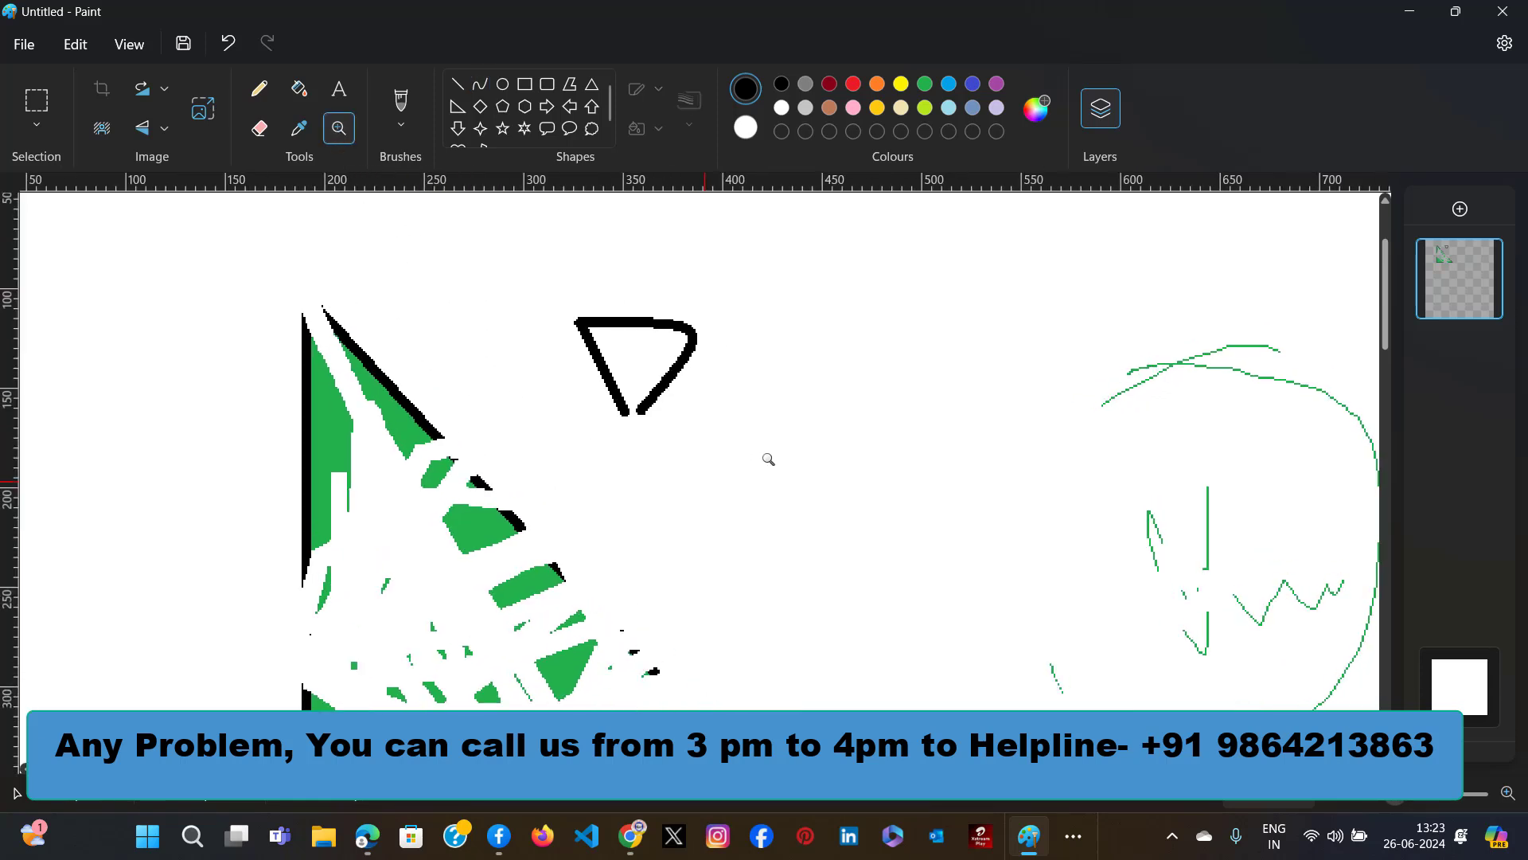
right_click(769, 460)
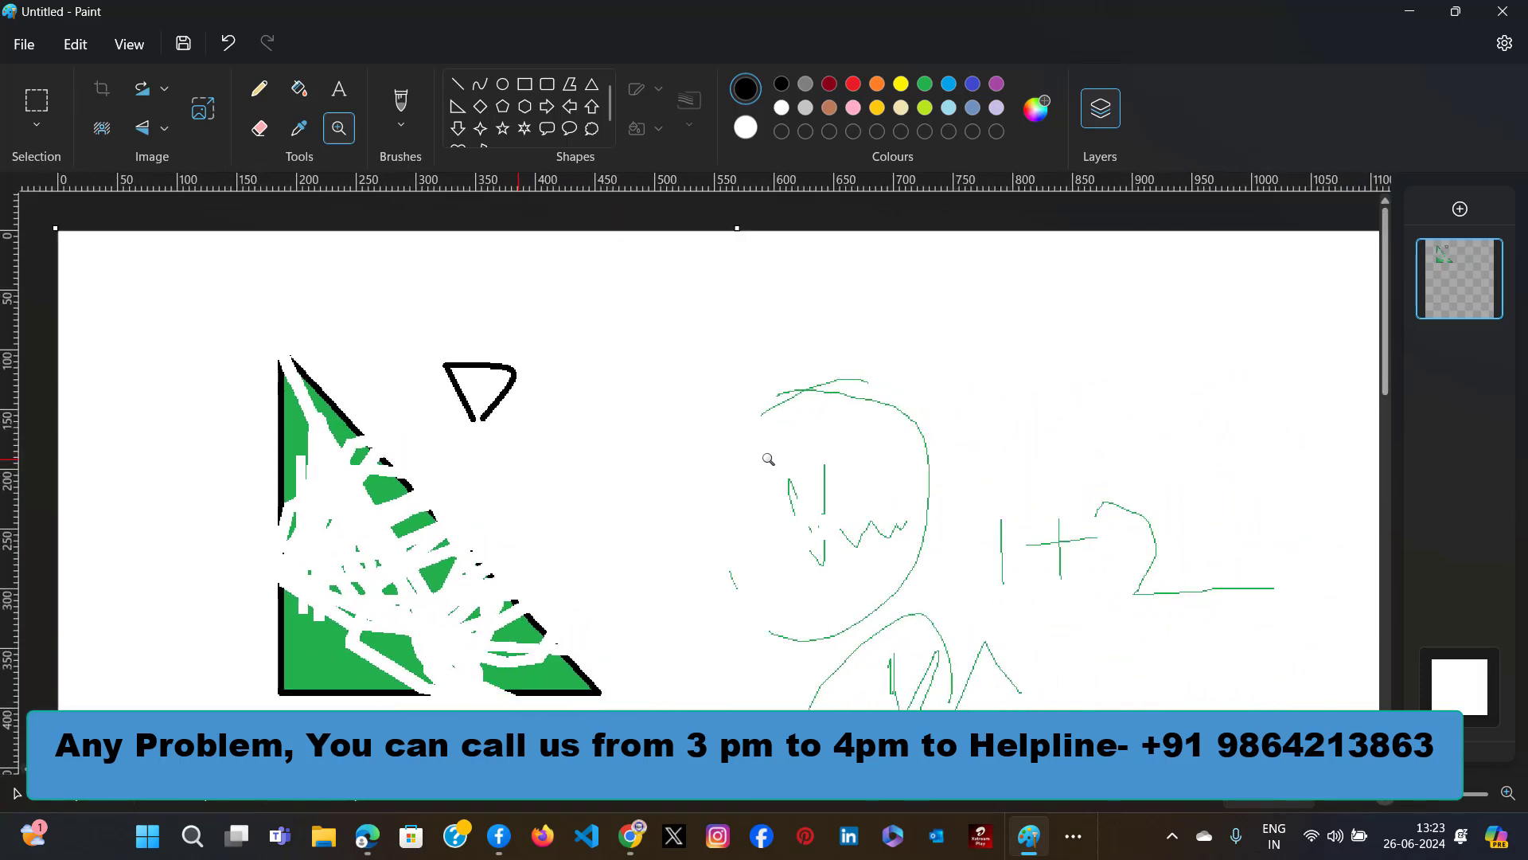
right_click(769, 459)
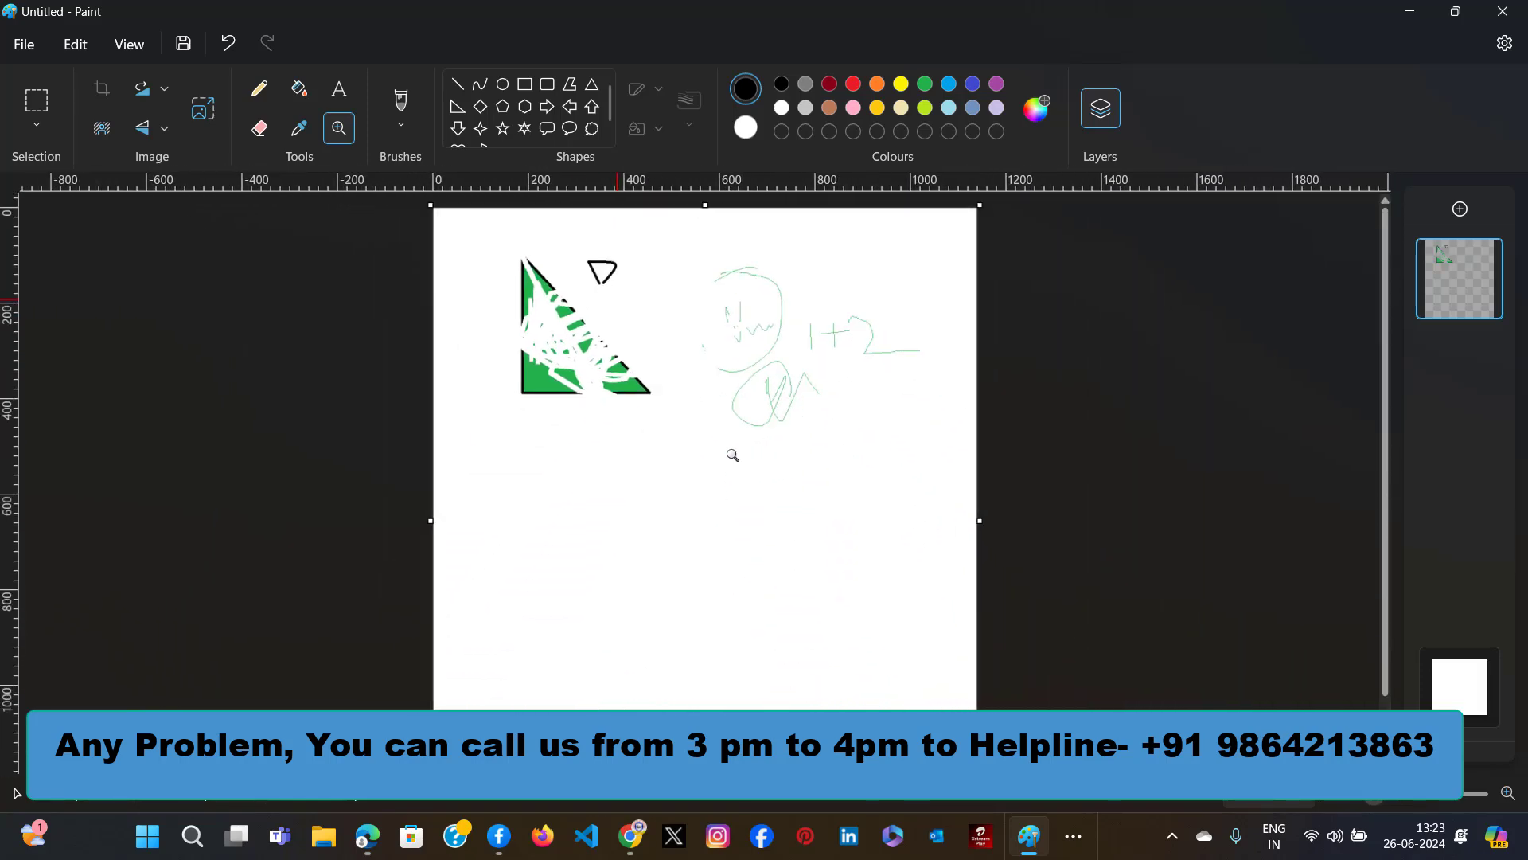
left_click(619, 300)
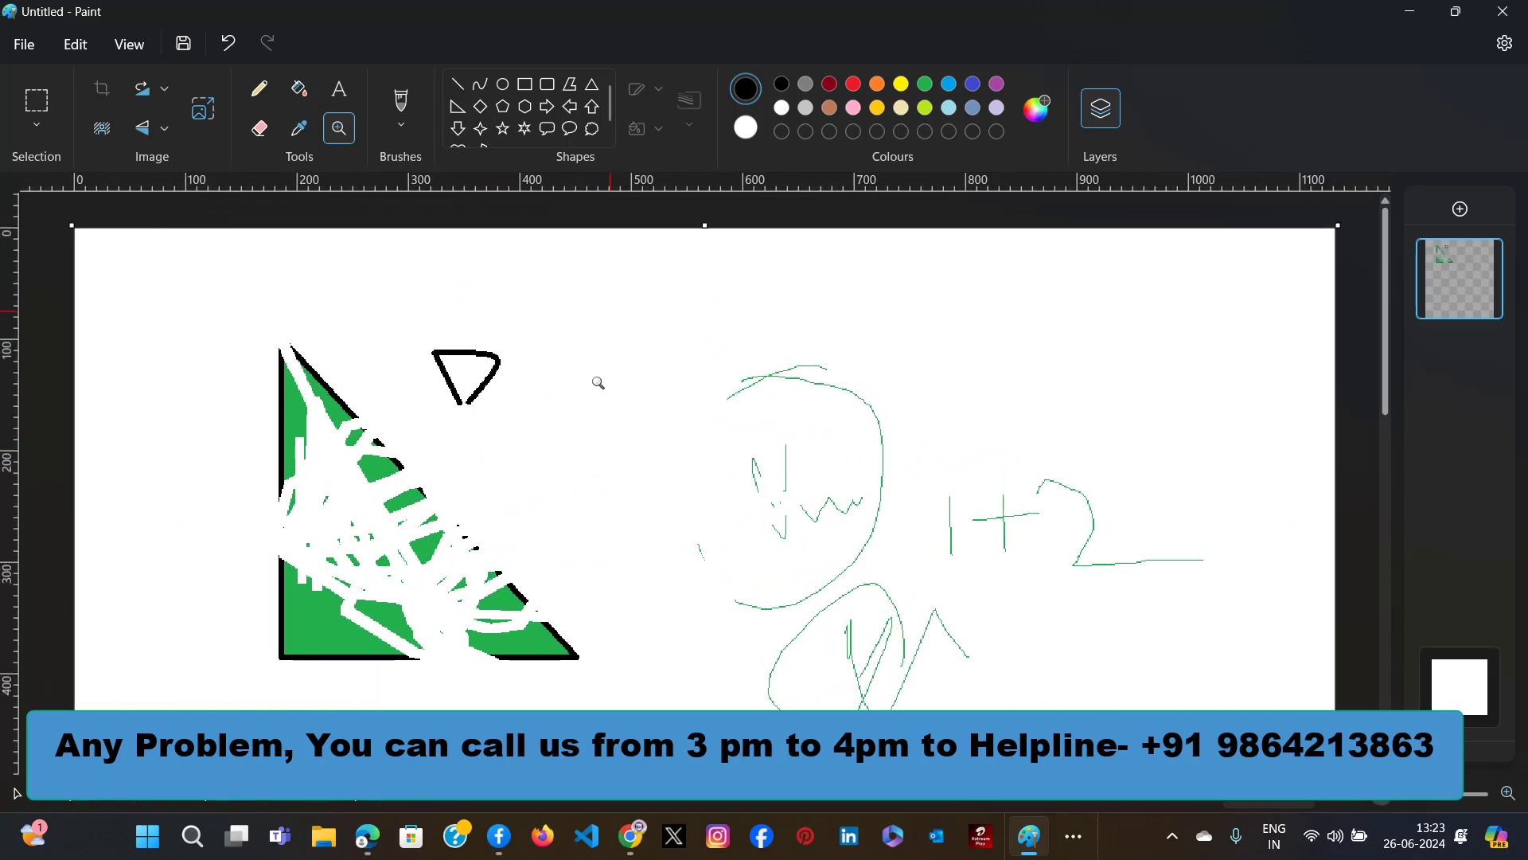
Try to fill the small rounded triangle with dark red, and undo the fill.
left_click(299, 89)
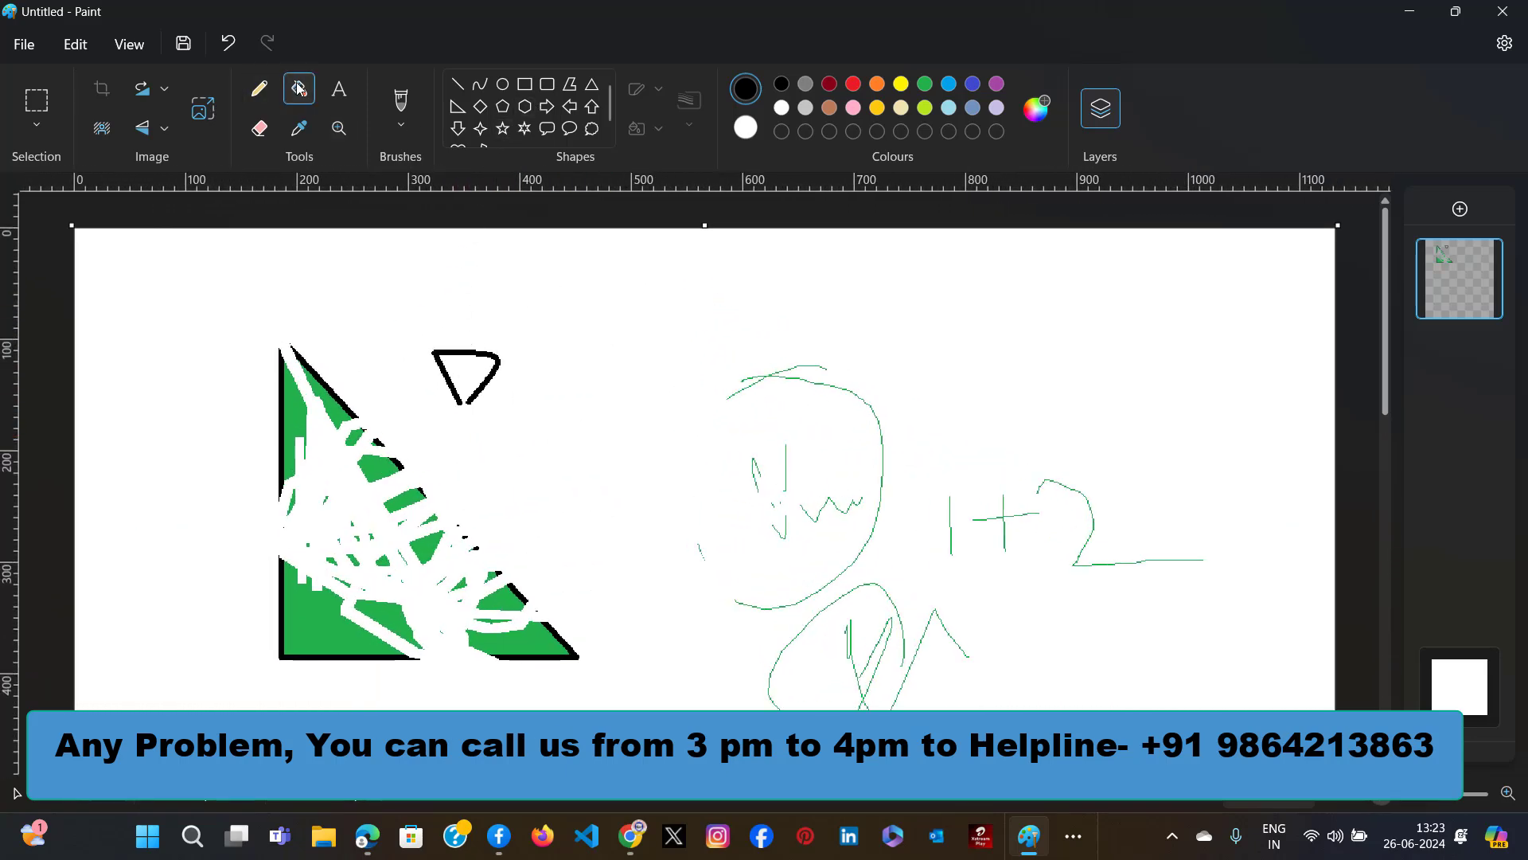
left_click(829, 84)
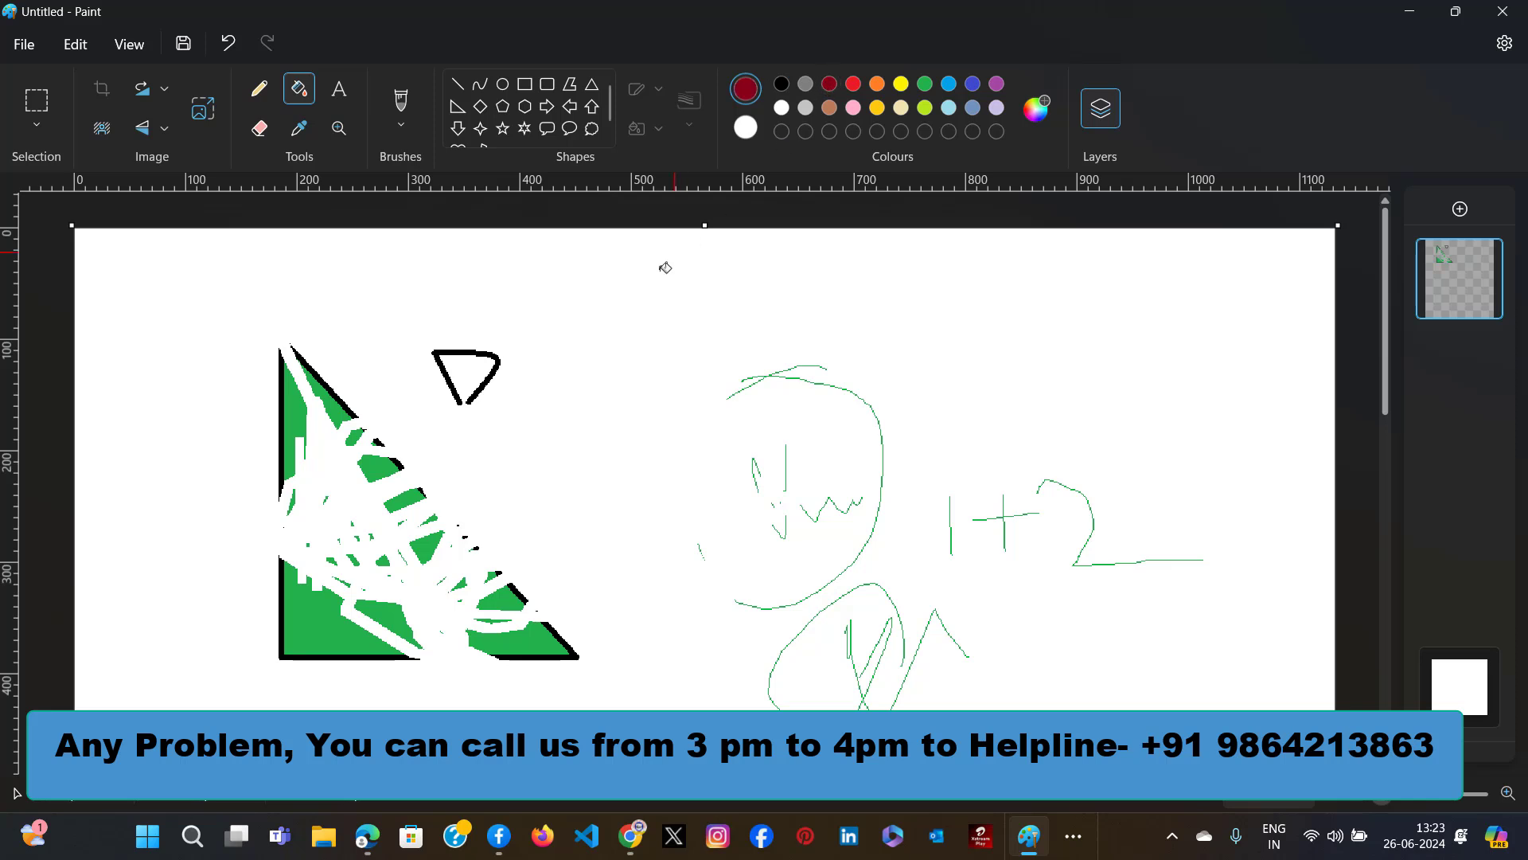
left_click(489, 364)
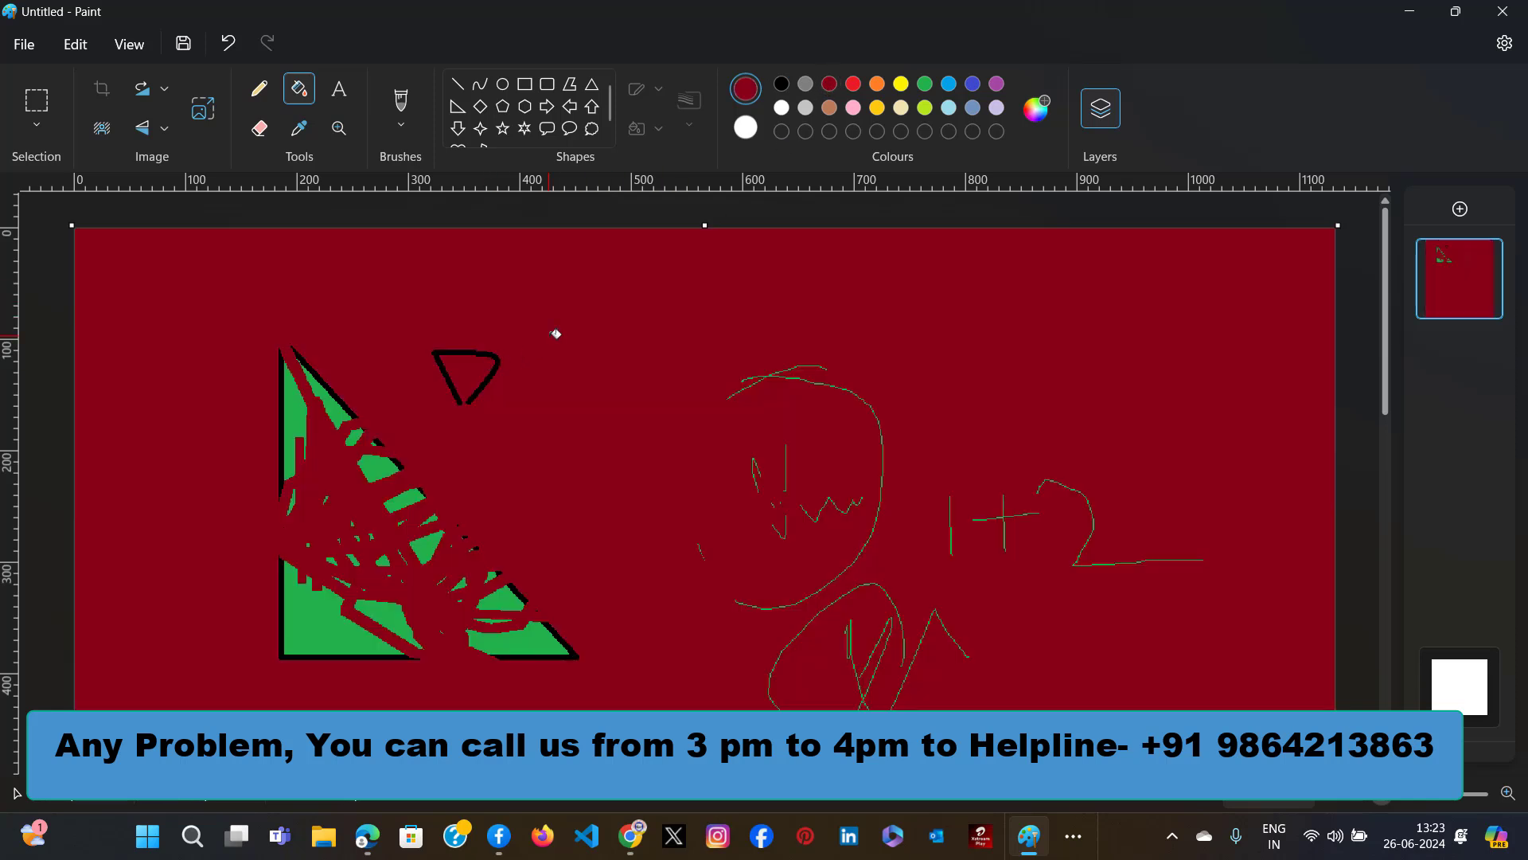
key("ctrl+z")
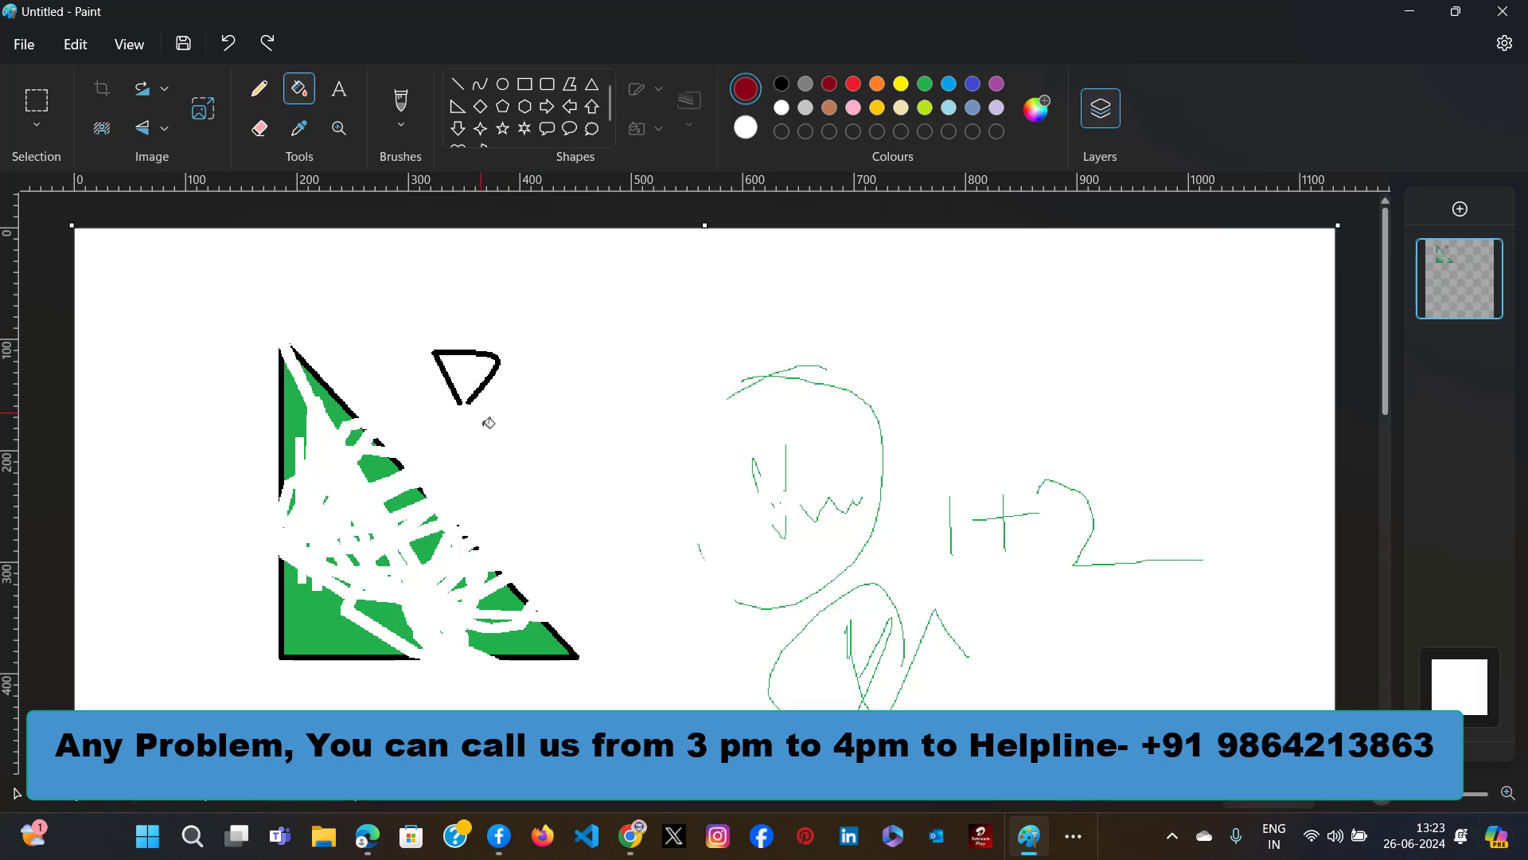
Close the gap at the small triangle's lower tip with a short straight line in red, and fill the shape with red.
left_click(458, 84)
left_click_drag(459, 399, 472, 399)
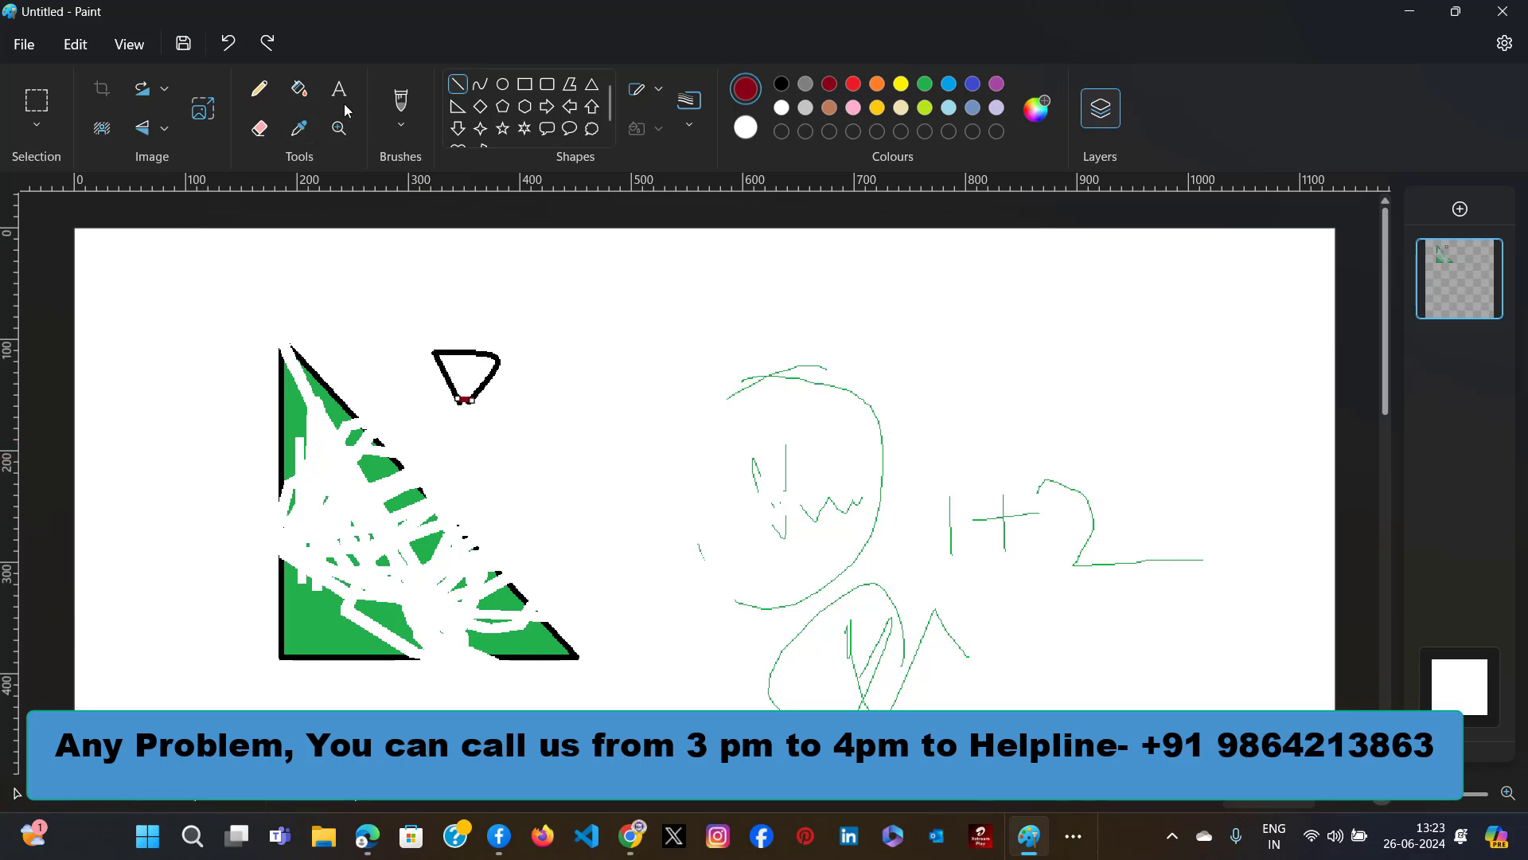
left_click(854, 85)
left_click(300, 88)
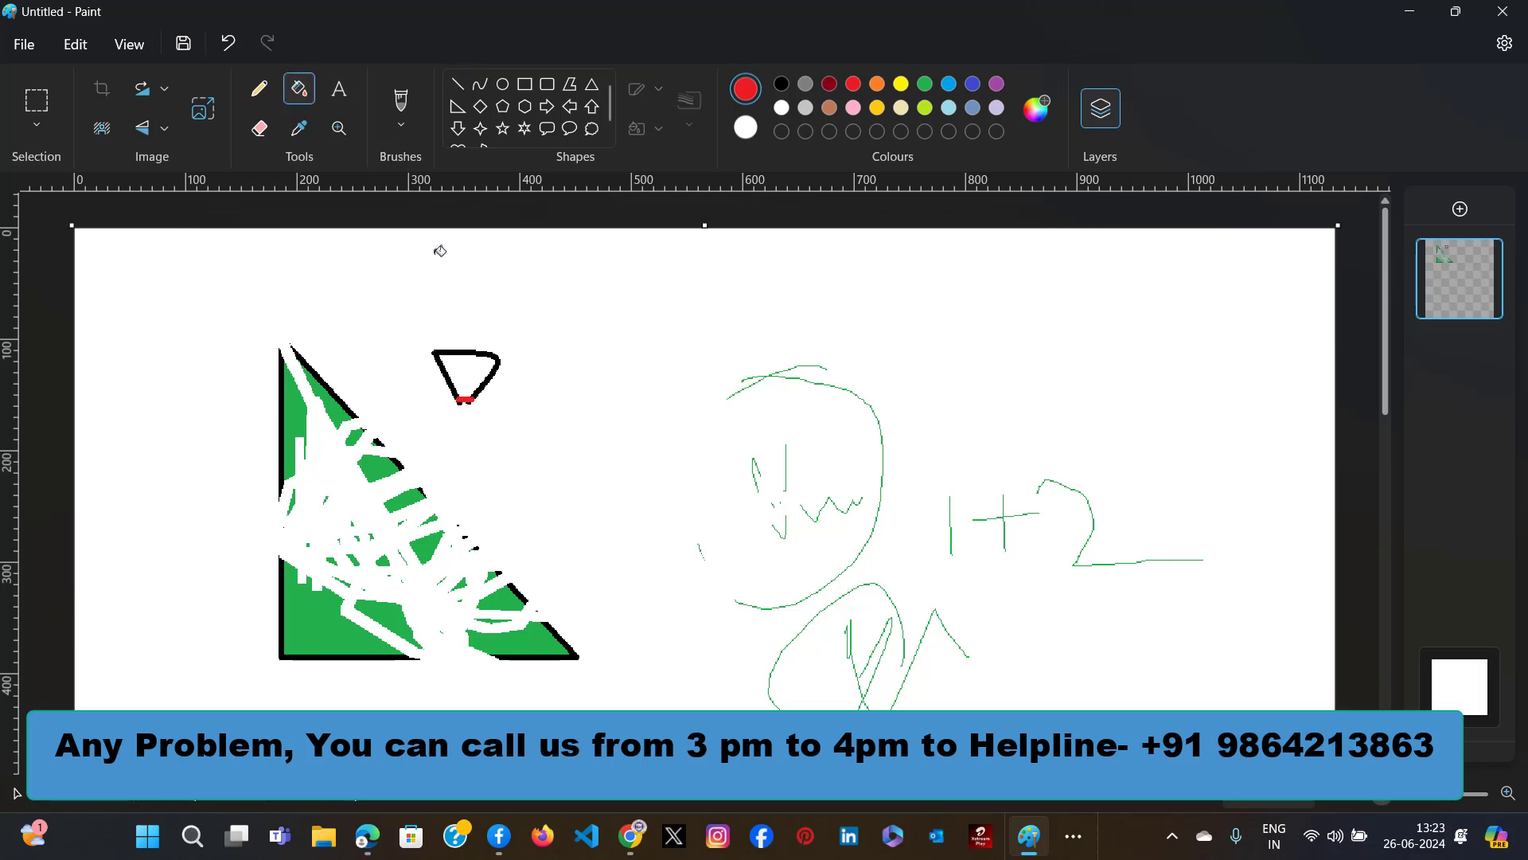
left_click(471, 367)
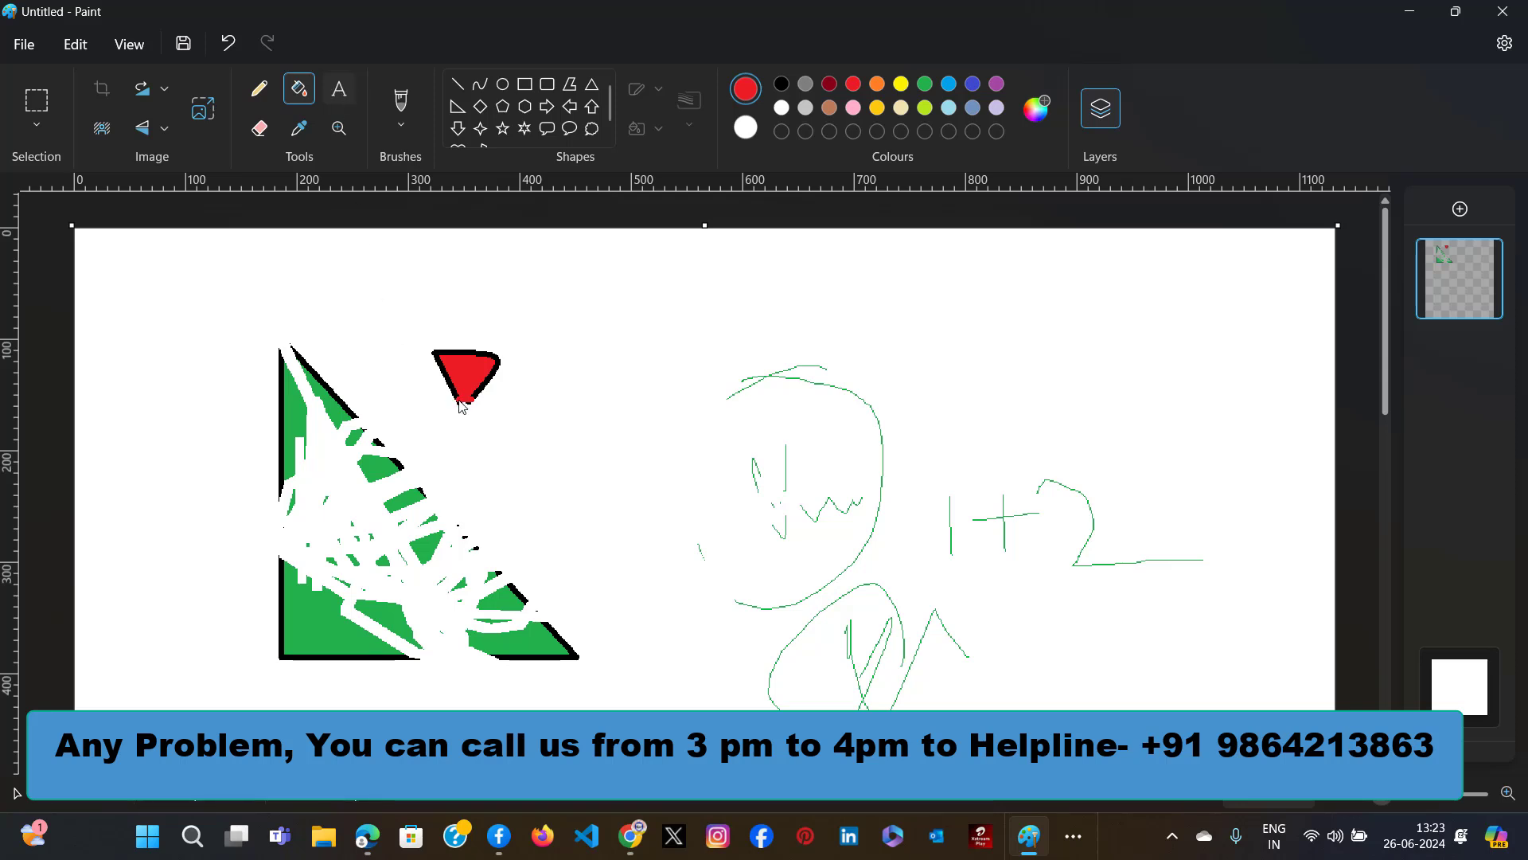
Add the red text TRIANGLE to the right of the small red triangle.
key("t")
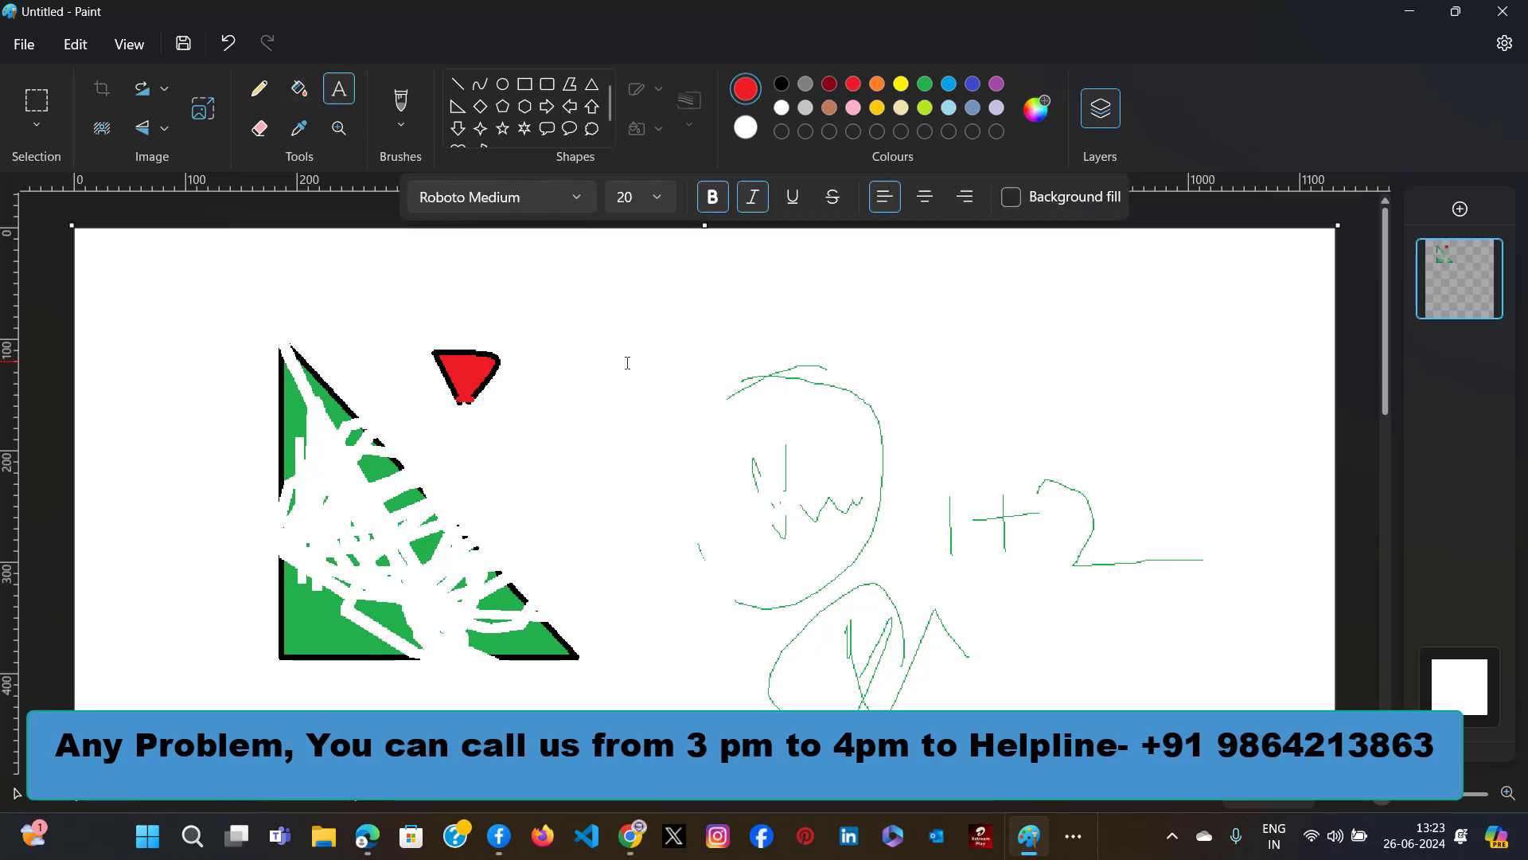
left_click(628, 363)
type("TRIANGLE")
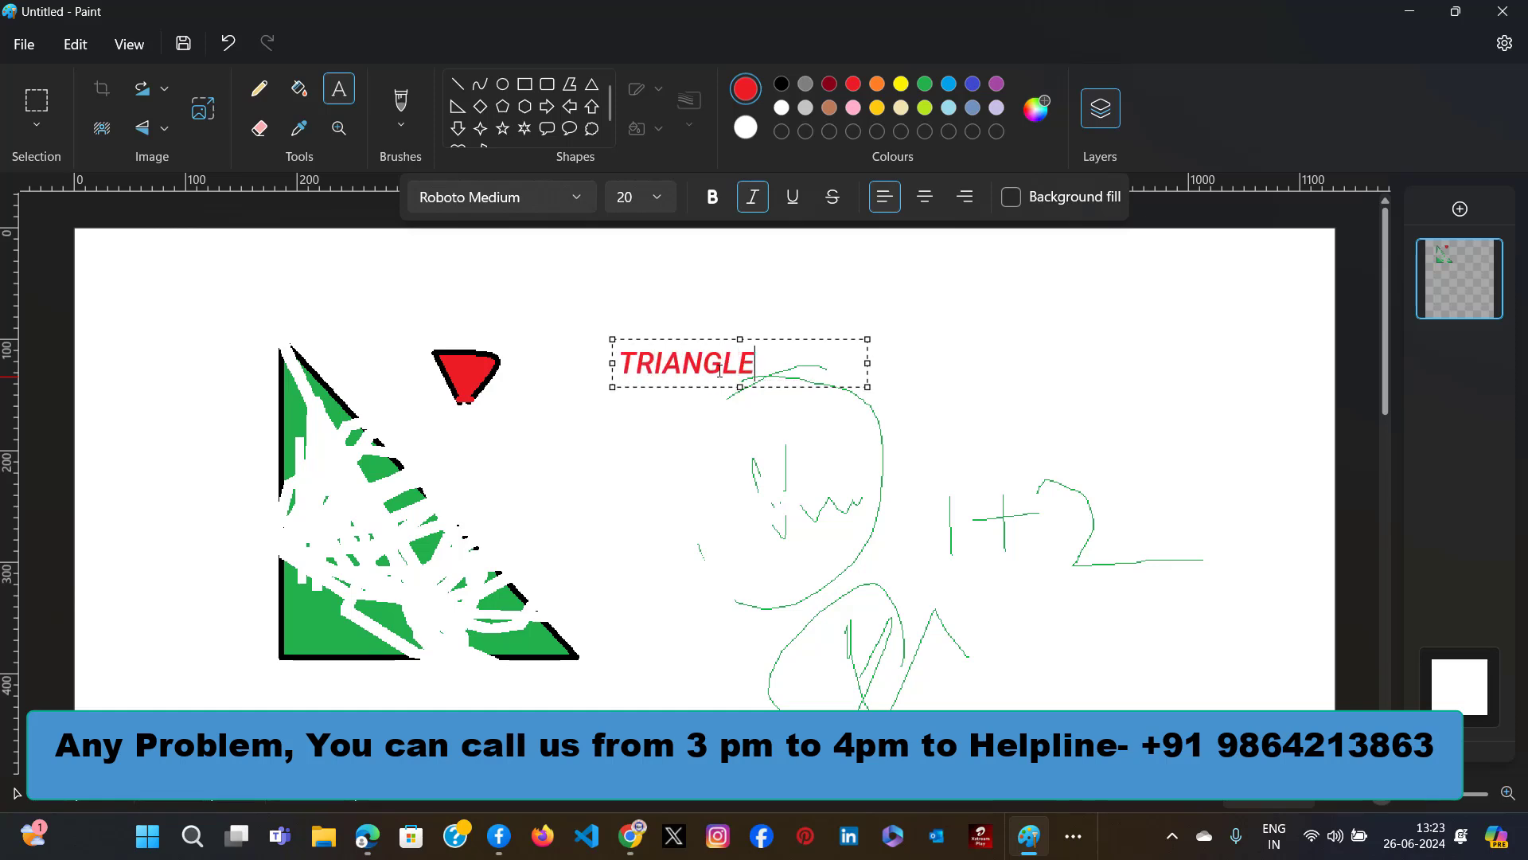
left_click(705, 455)
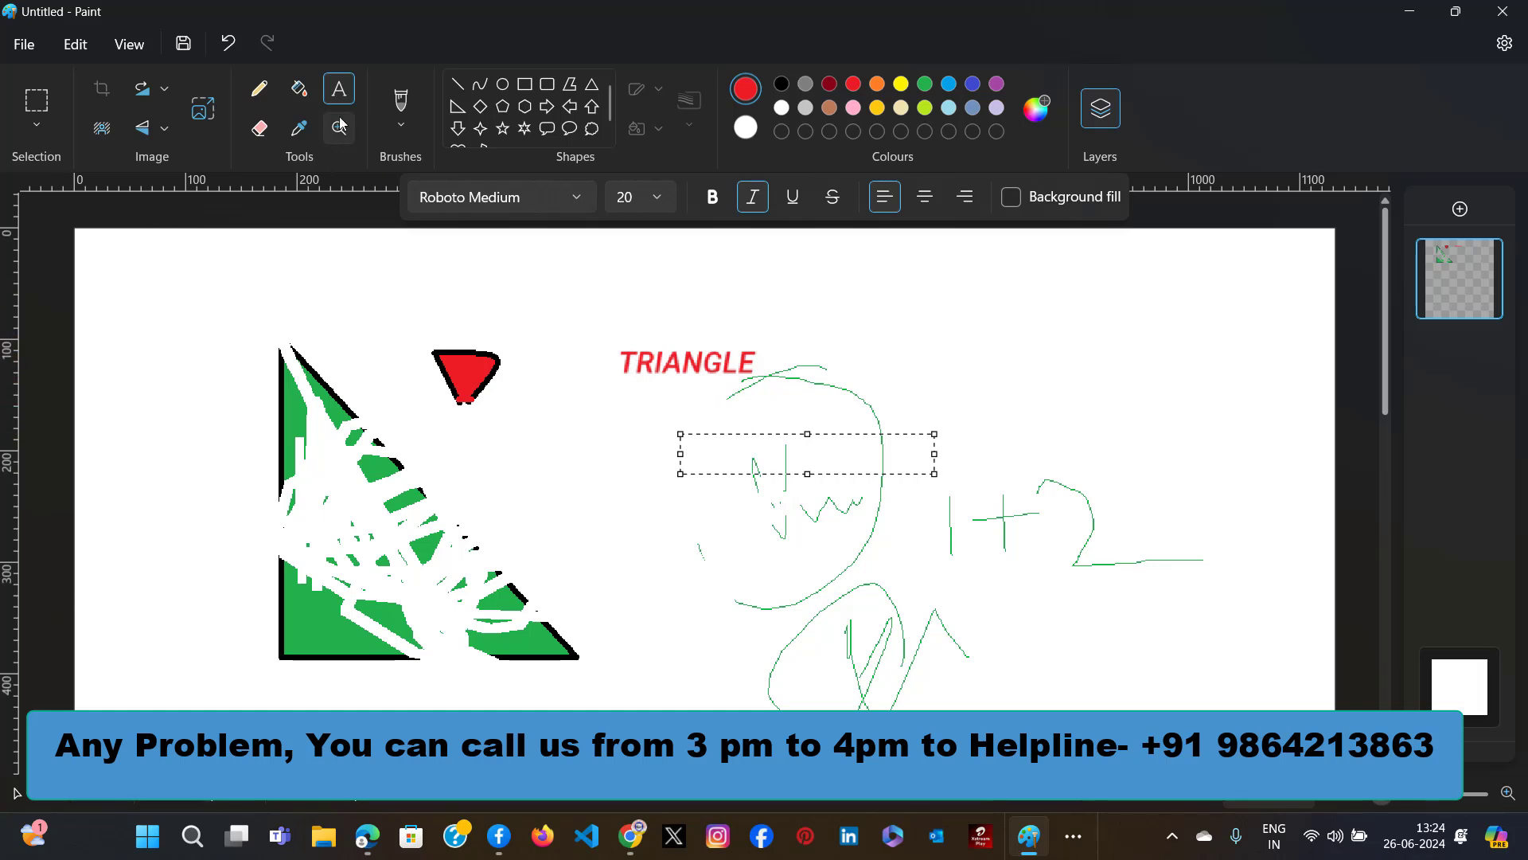
Paint a thick red looping scribble with the Crayon brush across the upper pencilled circle and above the 1+2.
left_click(400, 126)
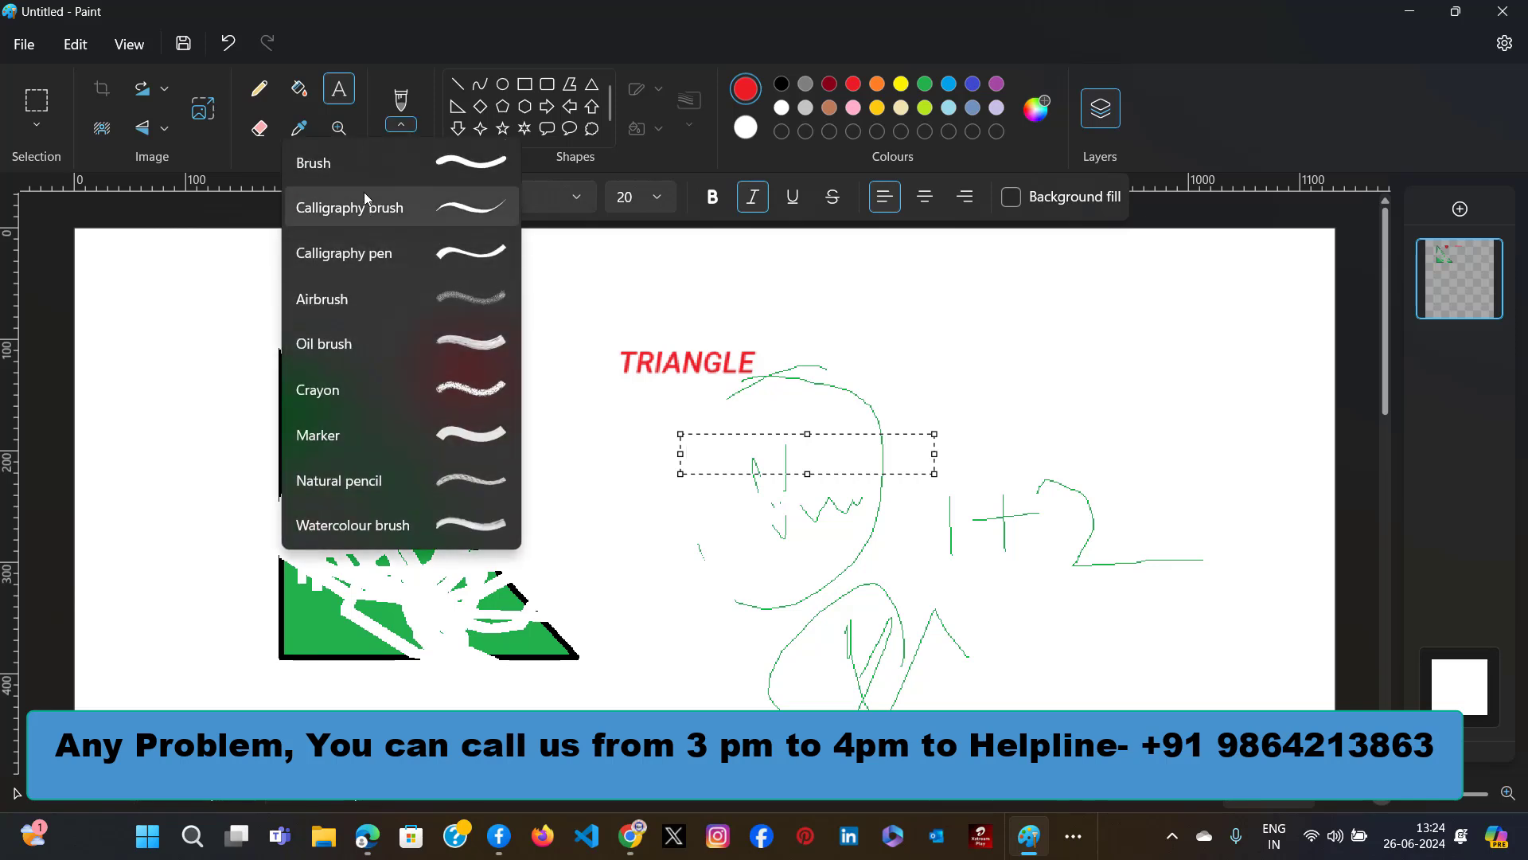
left_click(258, 88)
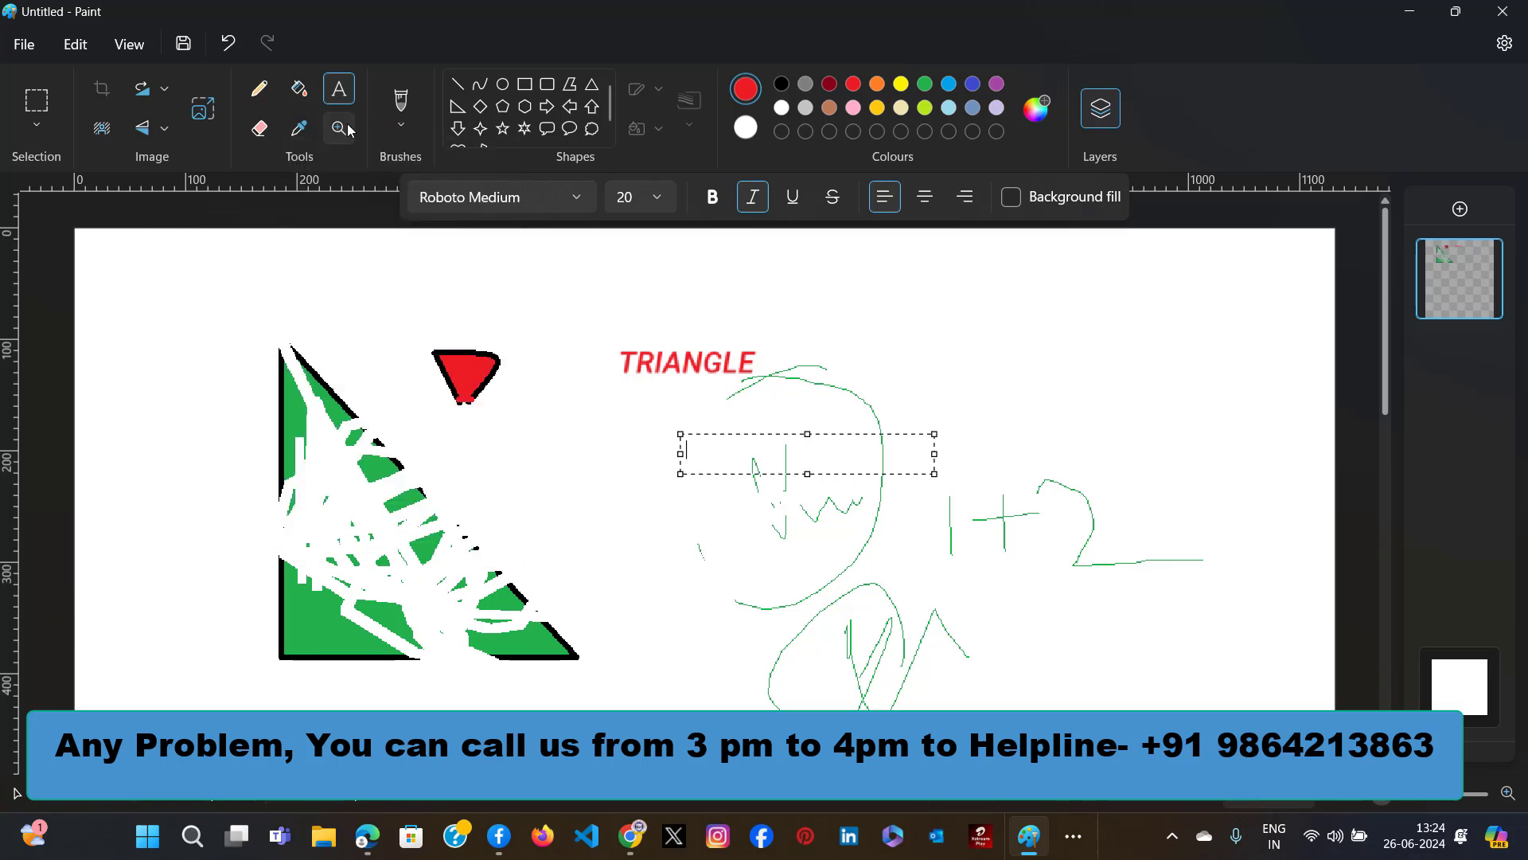
left_click(400, 126)
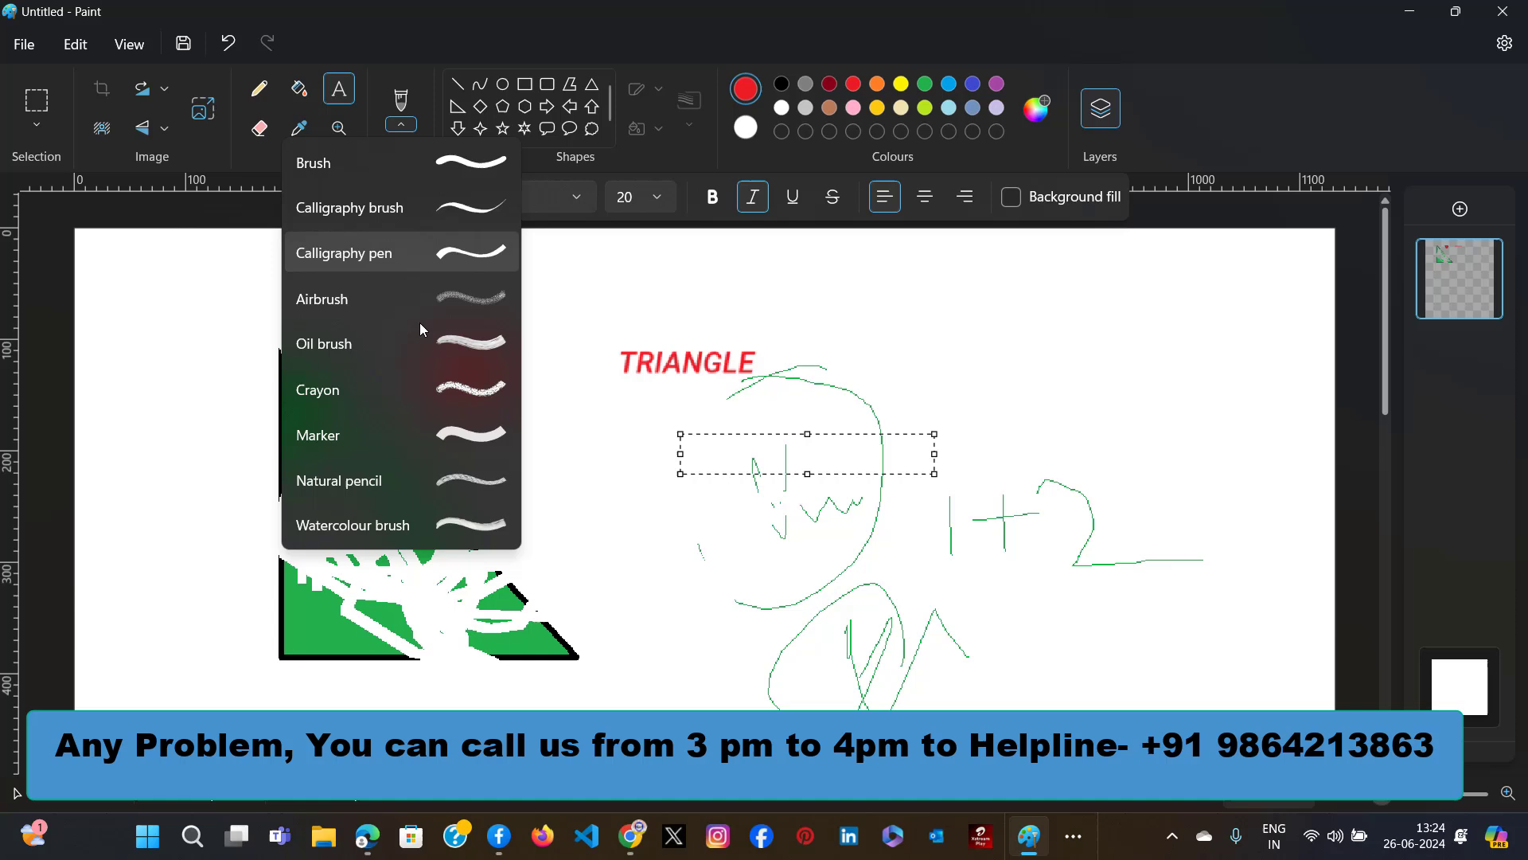
left_click(460, 398)
mouse_move(816, 280)
left_mouse_down()
mouse_move(813, 447)
mouse_move(976, 501)
mouse_move(1150, 430)
left_mouse_up()
Draw a thin red zigzag below the TRIANGLE text with the Natural pencil brush.
left_click(400, 119)
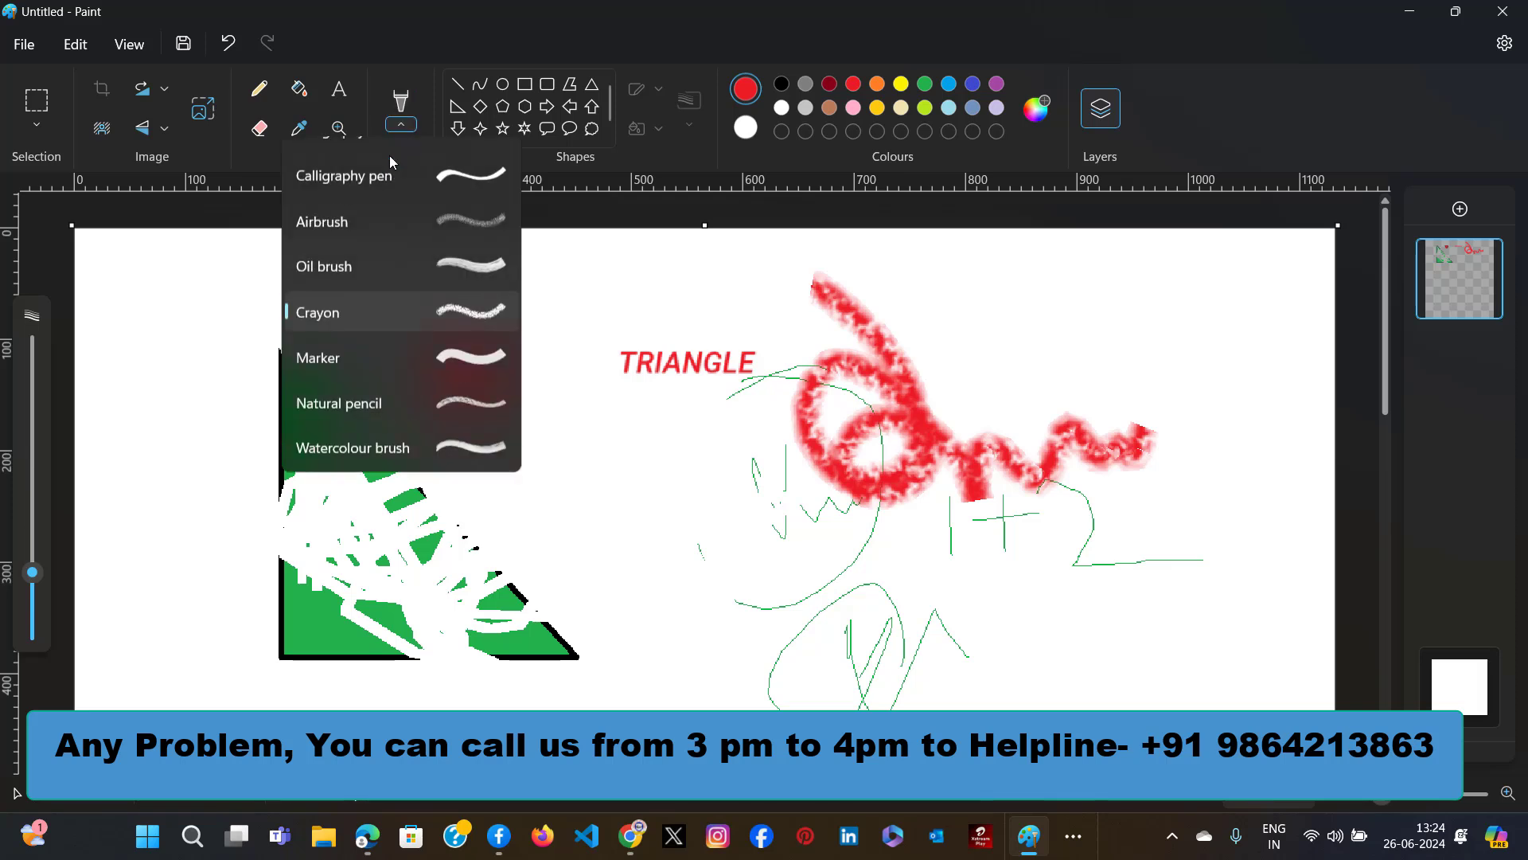
scroll(413, 358, "up", 2)
left_click(427, 461)
mouse_move(569, 424)
left_mouse_down()
mouse_move(607, 410)
mouse_move(624, 467)
mouse_move(706, 468)
left_mouse_up()
left_click(679, 453)
Paint a red hooked, wavy stroke between the small triangle and the TRIANGLE text with the Watercolour brush.
left_click(400, 119)
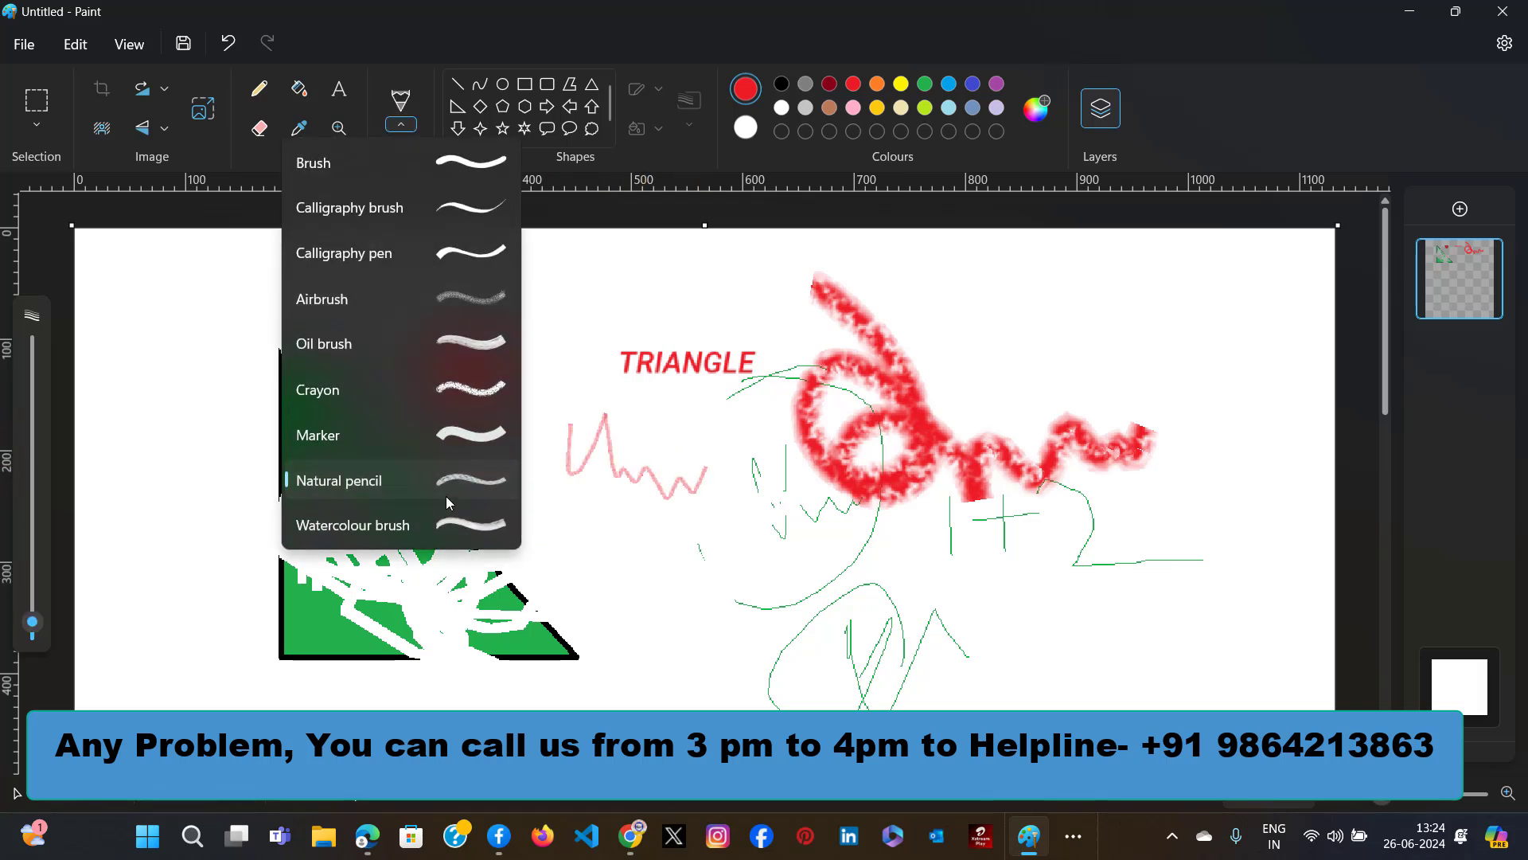
left_click(449, 527)
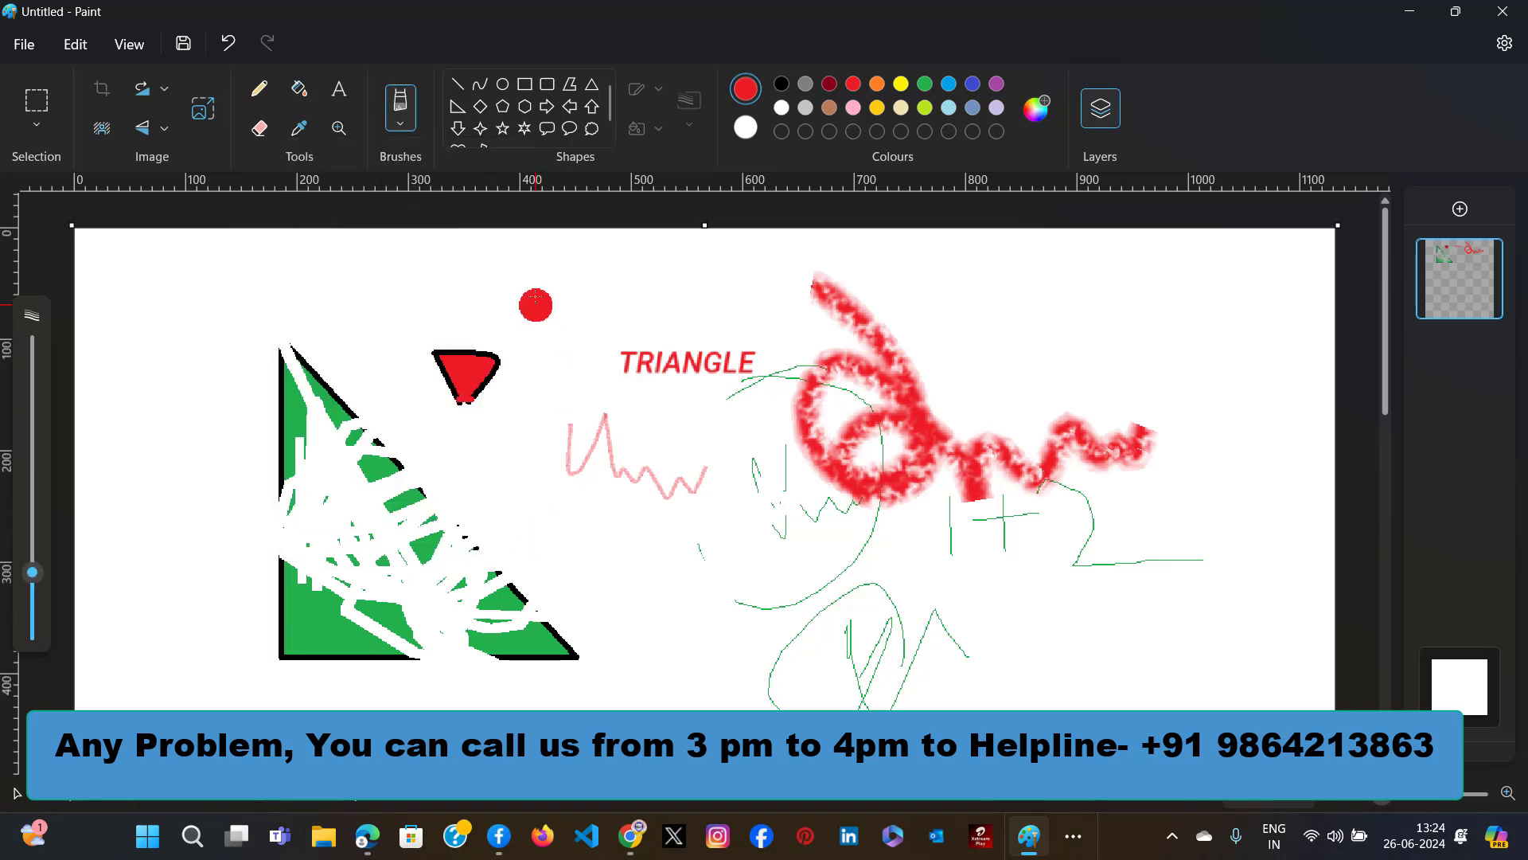
mouse_move(527, 301)
left_mouse_down()
mouse_move(512, 503)
mouse_move(502, 463)
mouse_move(595, 404)
mouse_move(667, 442)
left_mouse_up()
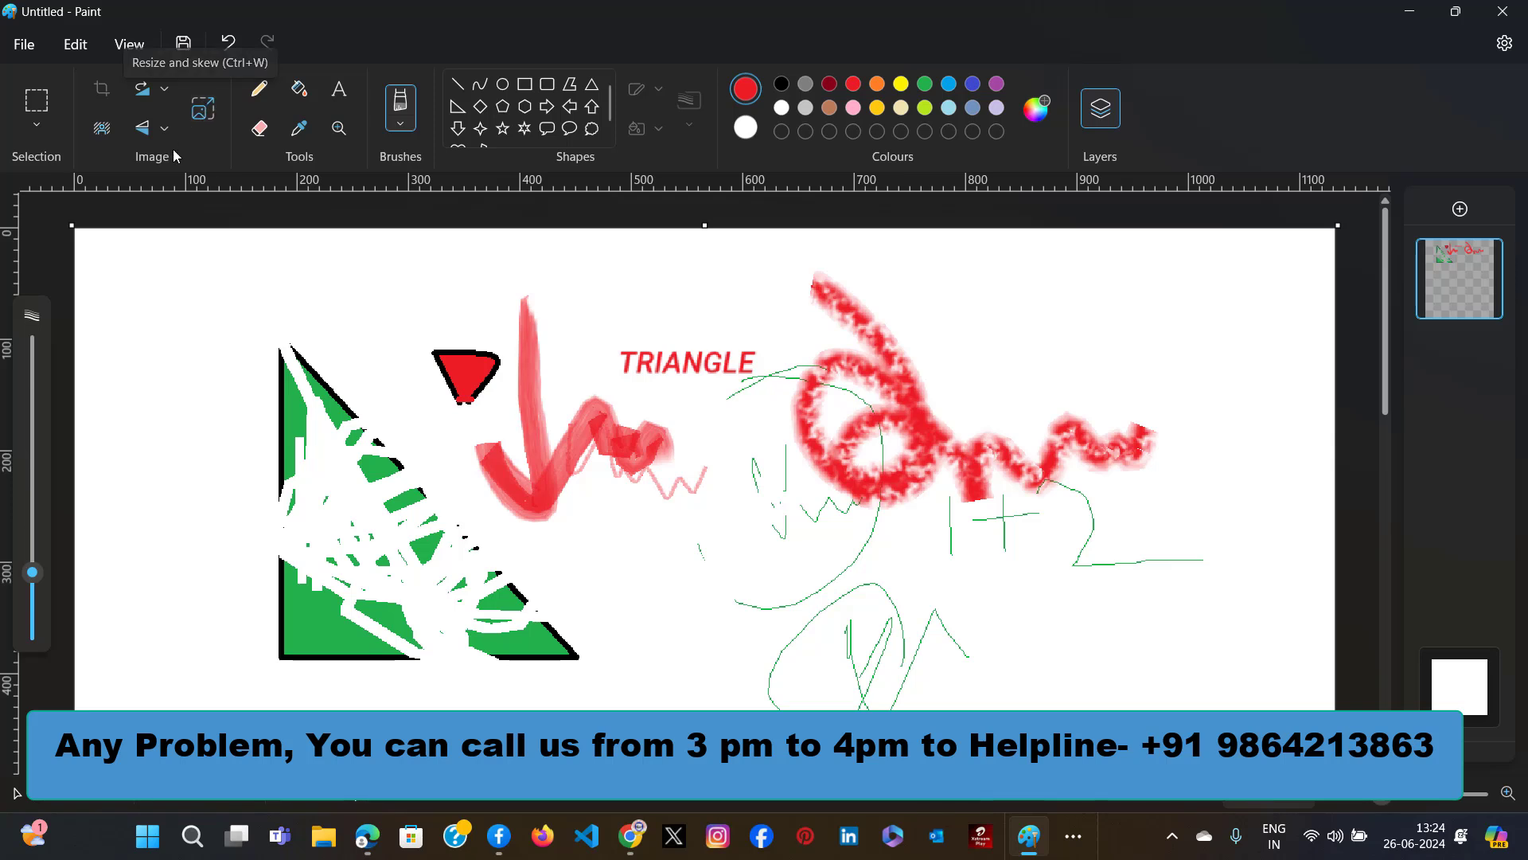
left_click(404, 436)
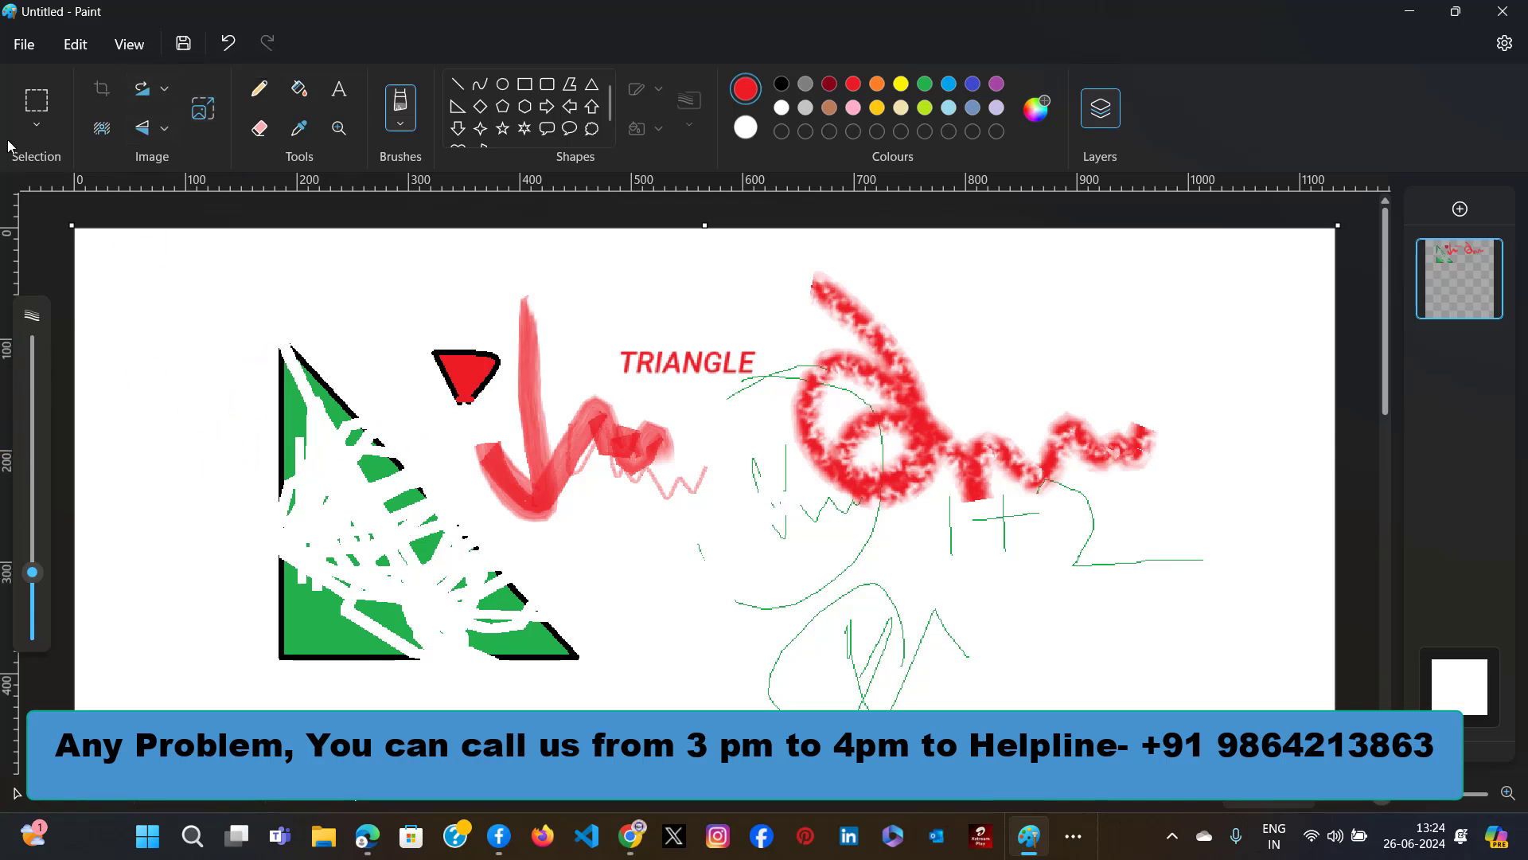
Select the whole drawing with a rectangular selection and delete it.
left_click(36, 100)
left_click_drag(157, 241, 1291, 752)
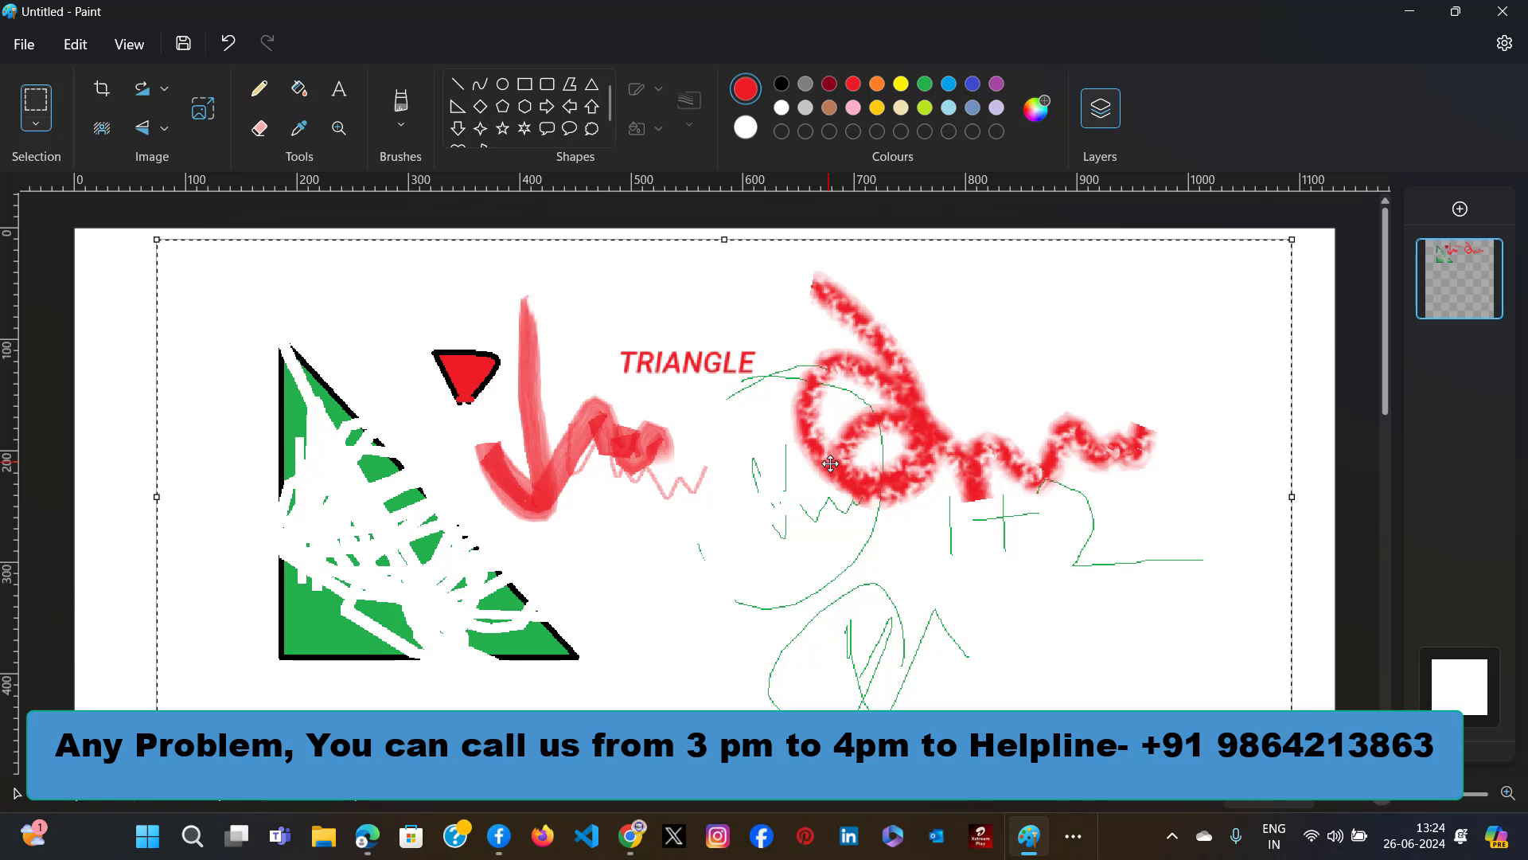
key("Delete")
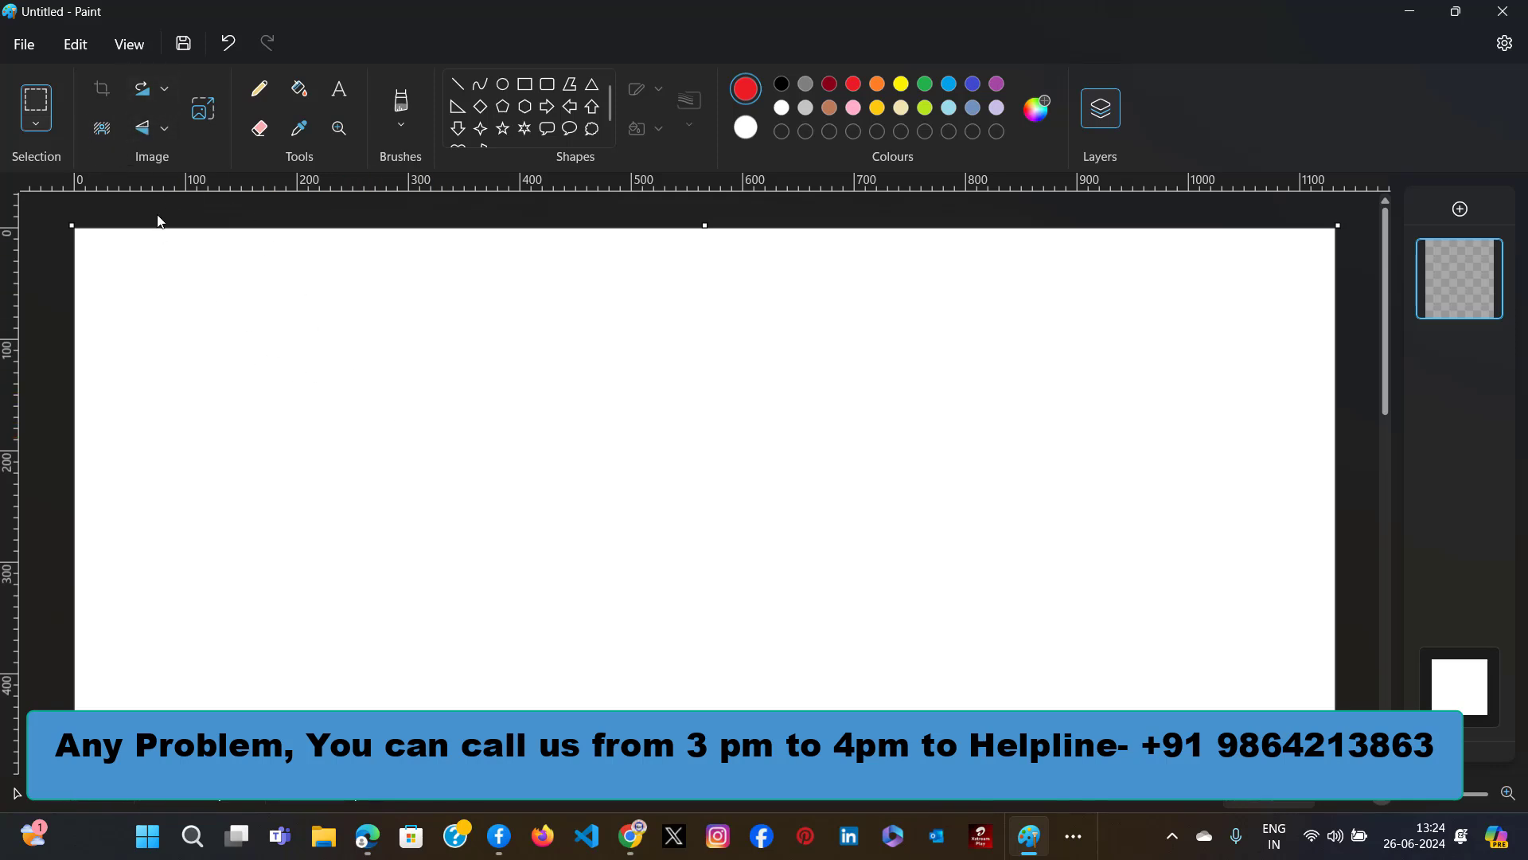
Draw a rectangle about 270 px wide and 48 px high in the canvas's upper middle, with a black outline.
left_click(525, 86)
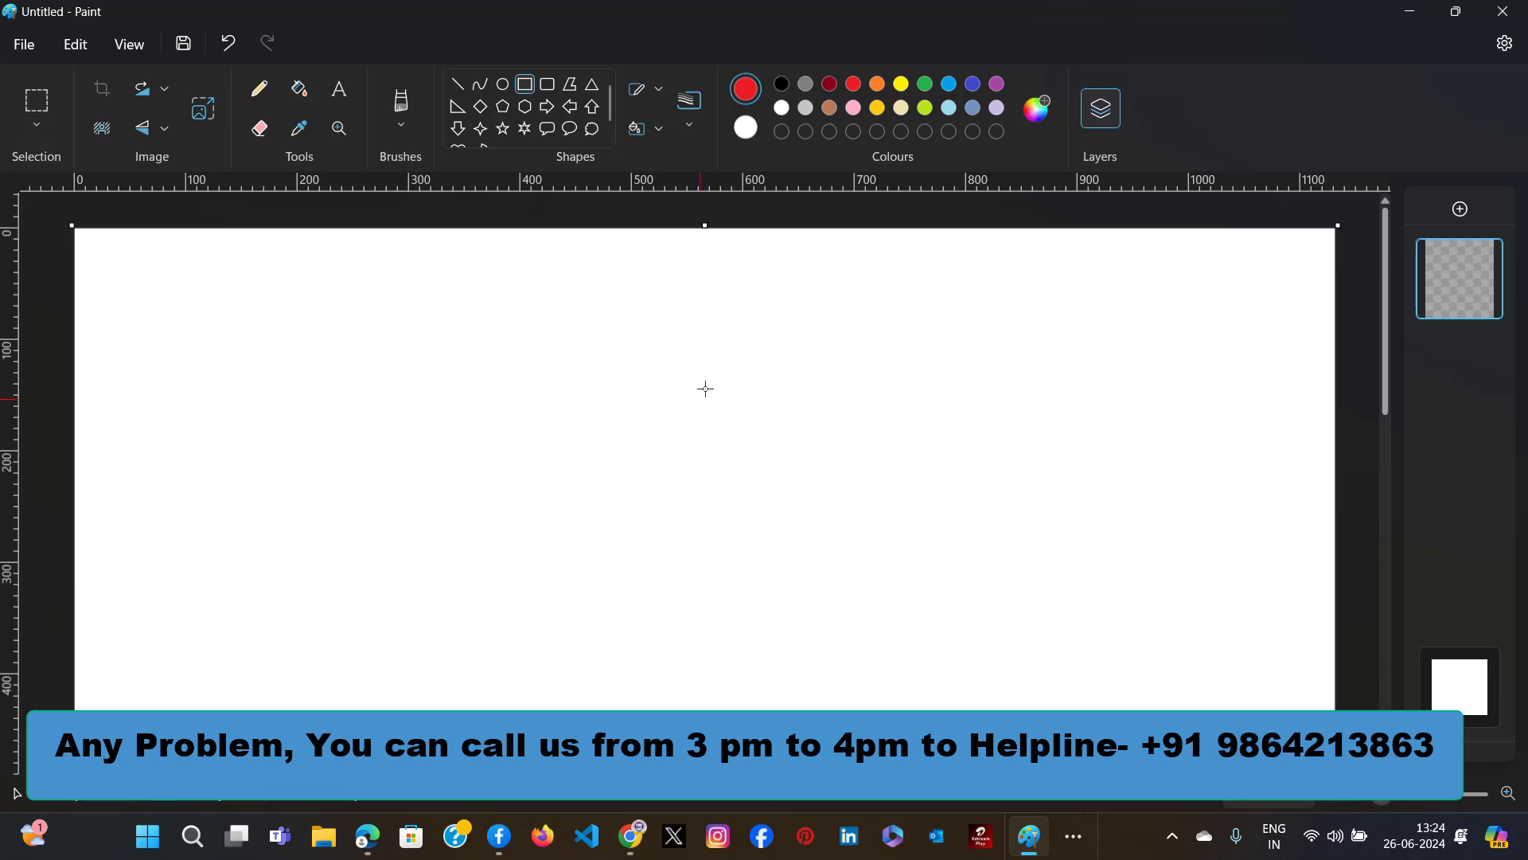
left_click_drag(643, 295, 945, 349)
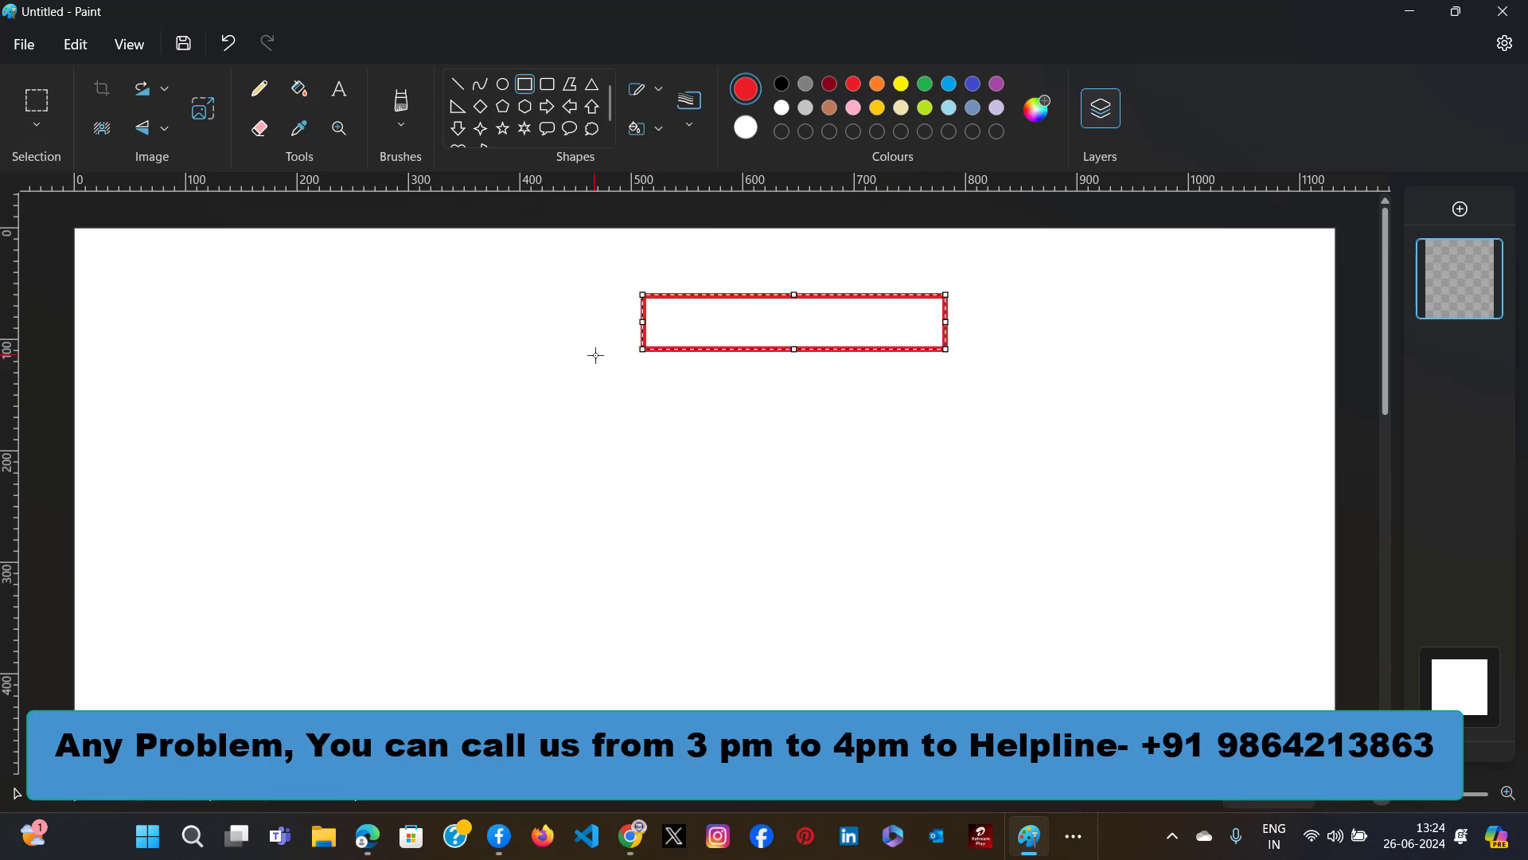
left_click(782, 83)
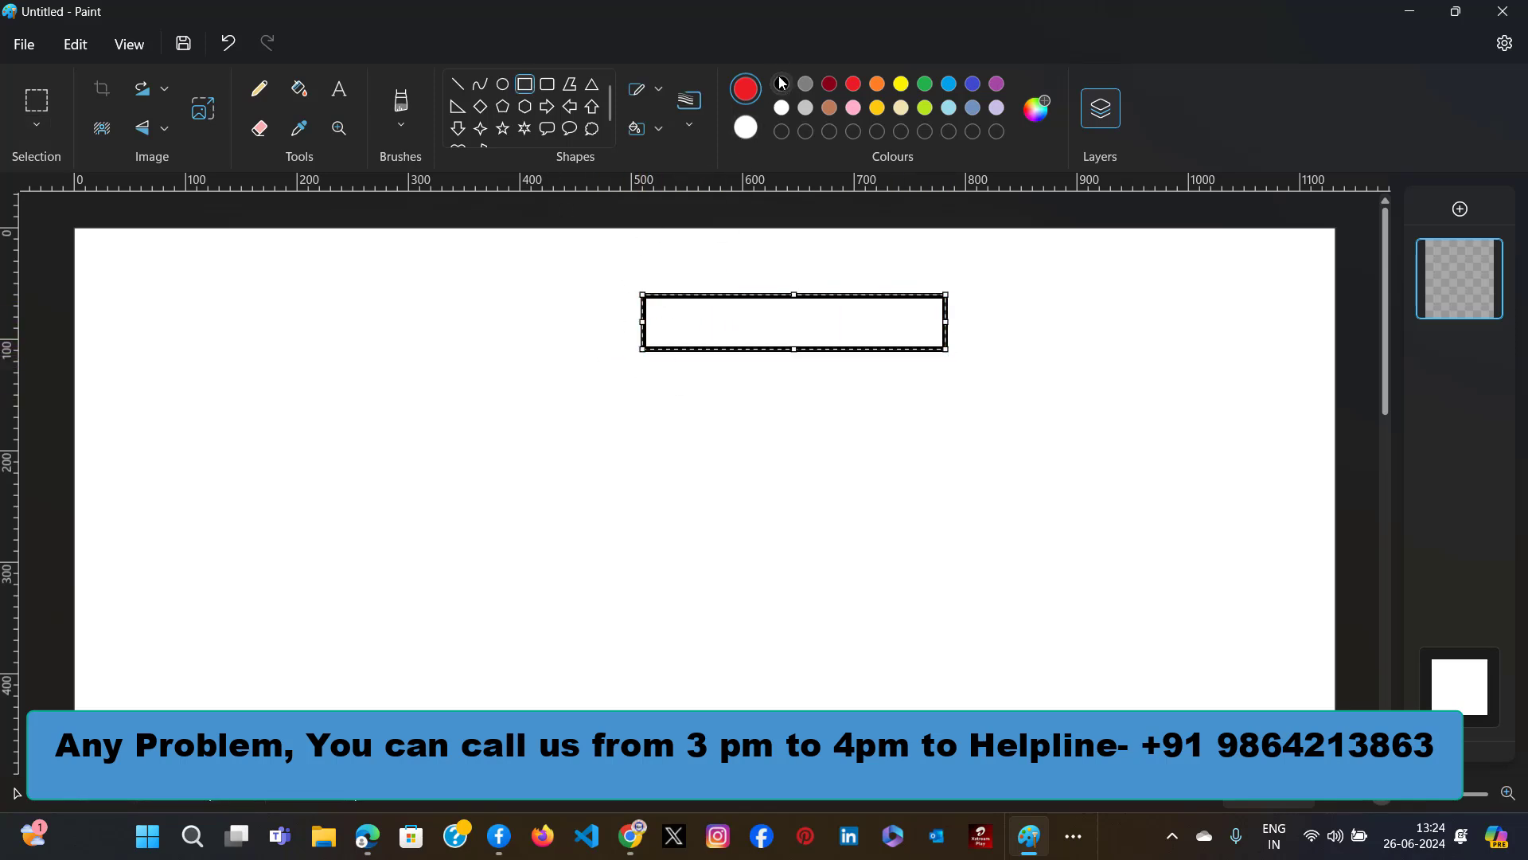
Draw two more black rectangles of the same size stacked directly below the first one, forming three equal bands.
left_click(522, 90)
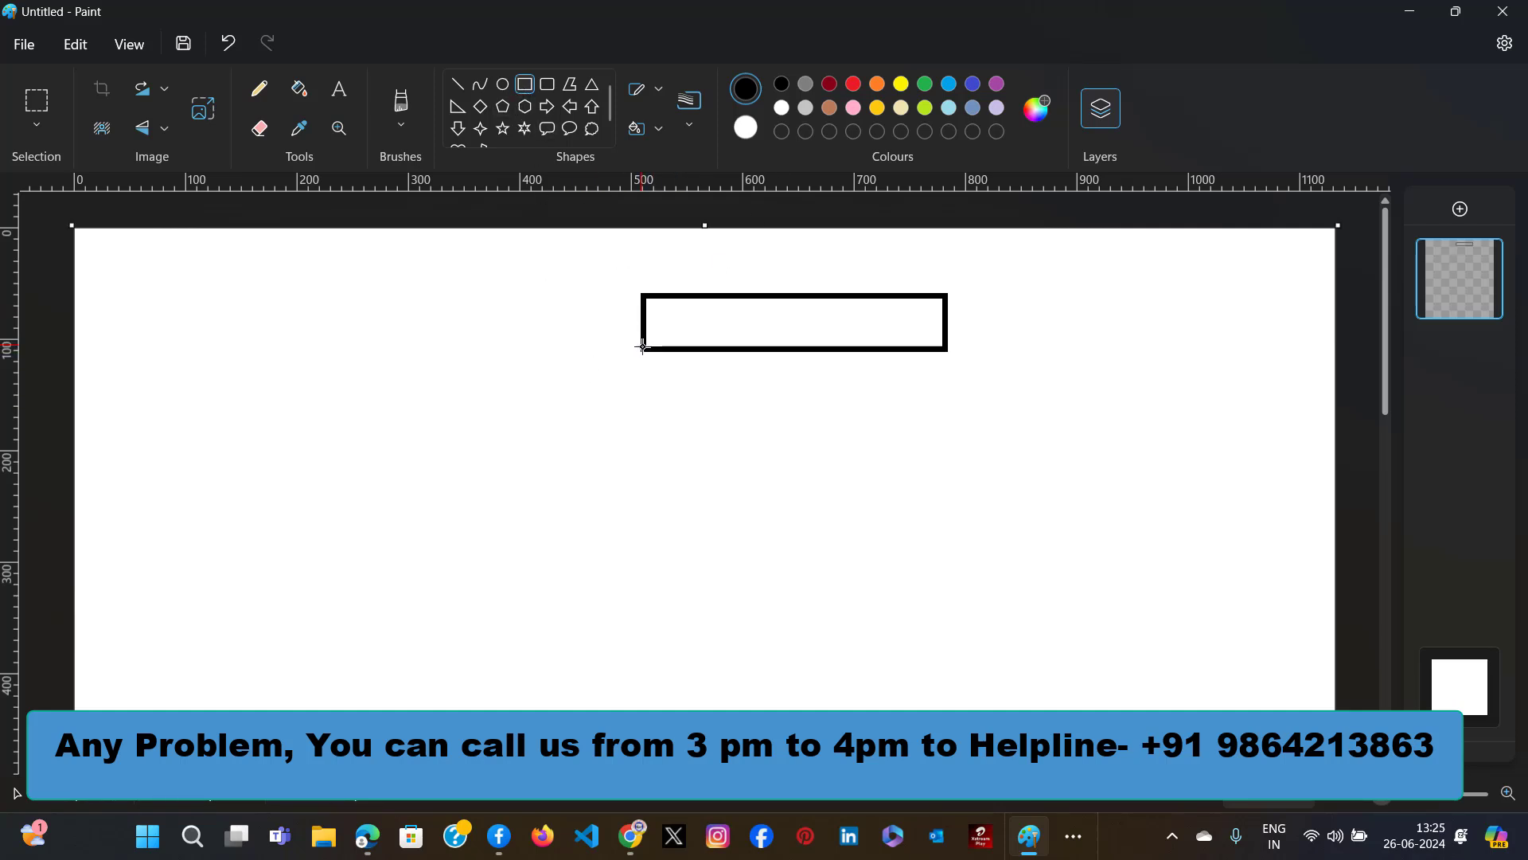
left_click_drag(643, 346, 945, 400)
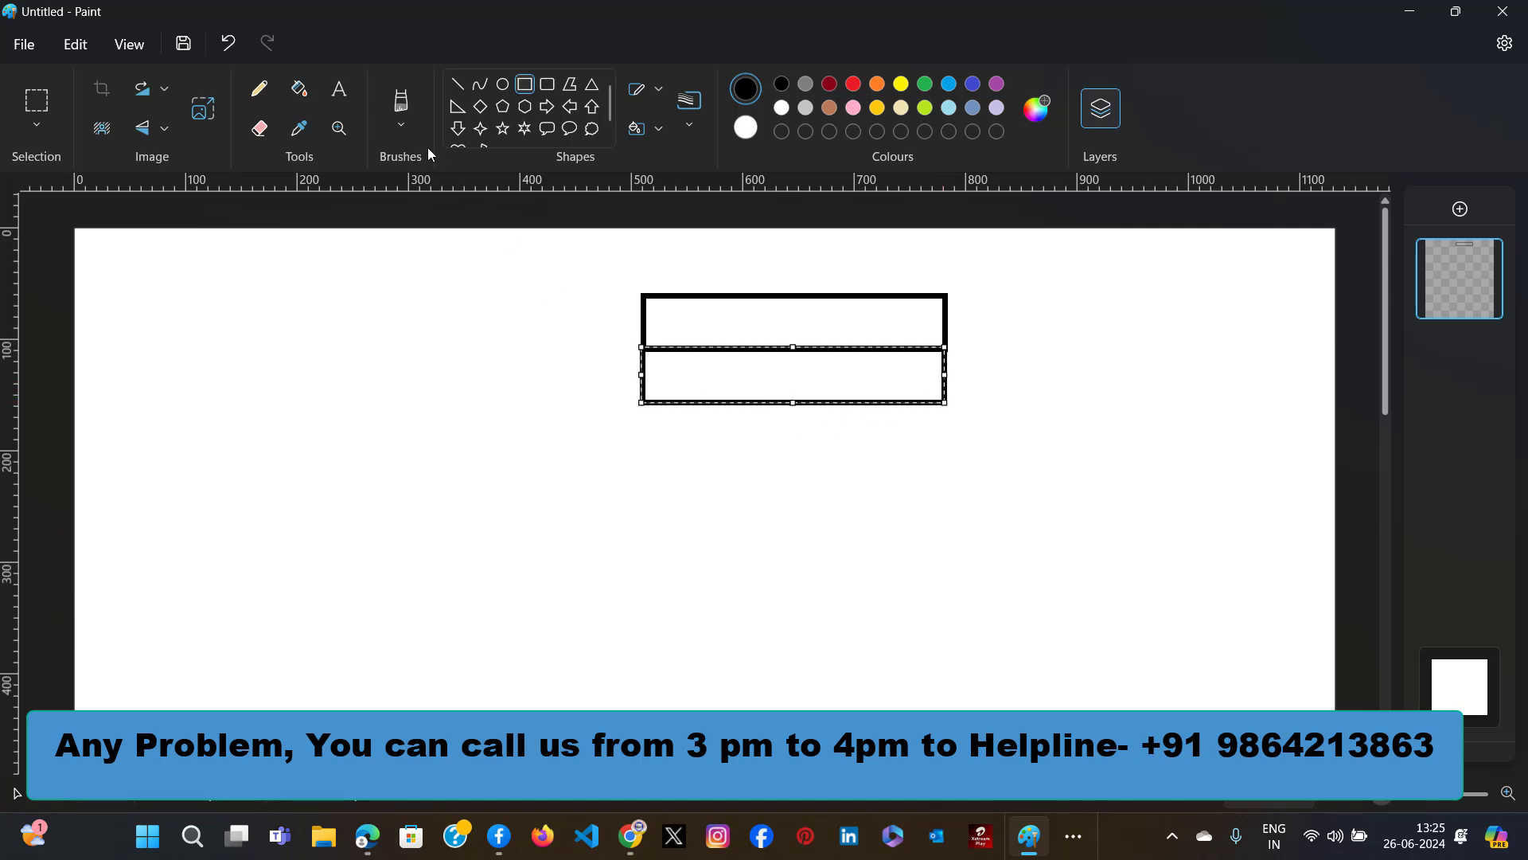
left_click(527, 85)
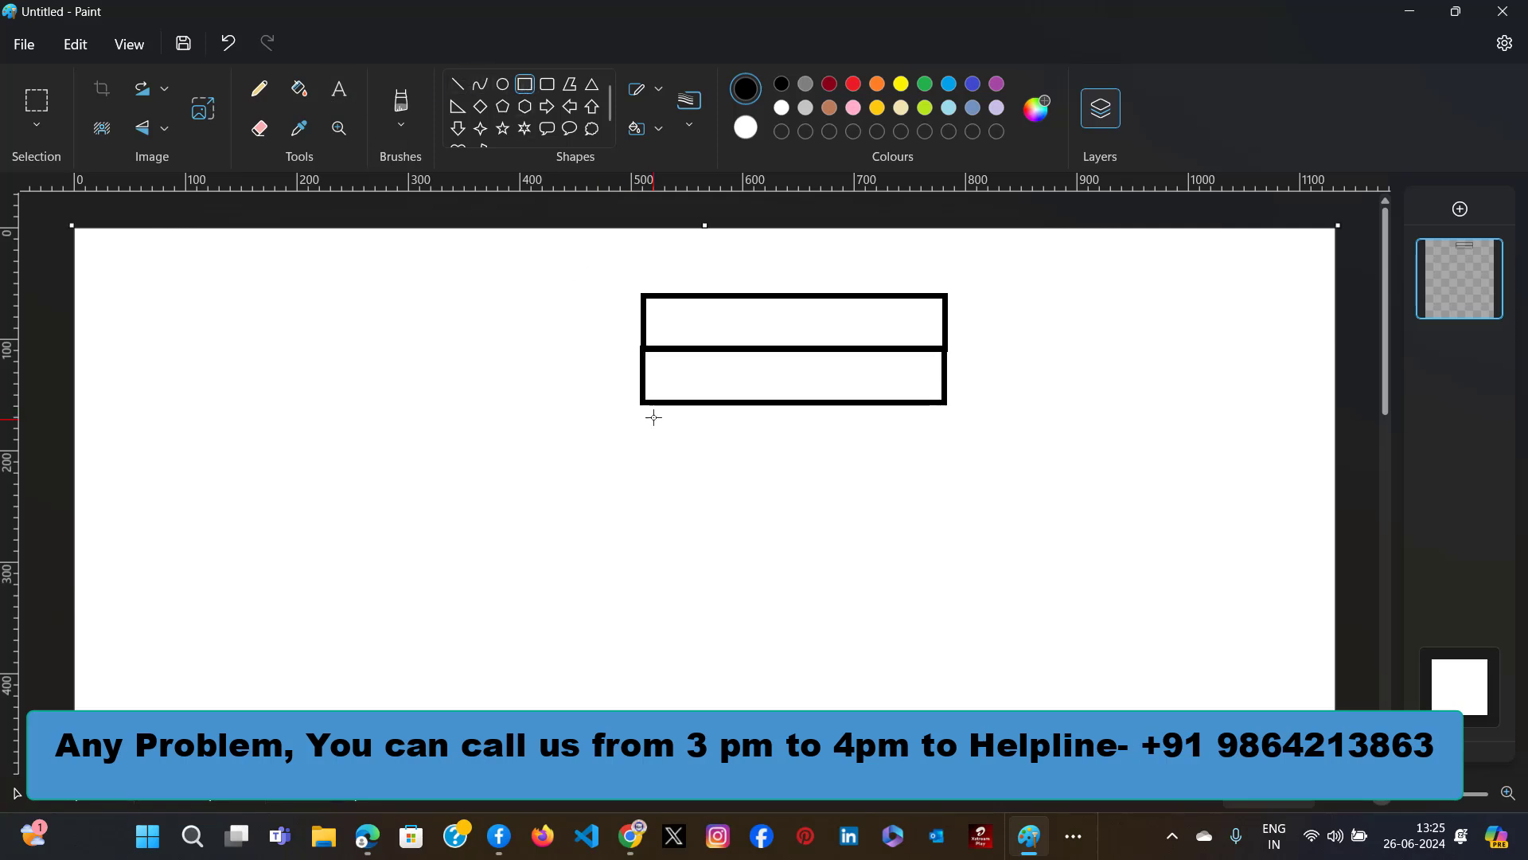
left_click_drag(642, 403, 946, 454)
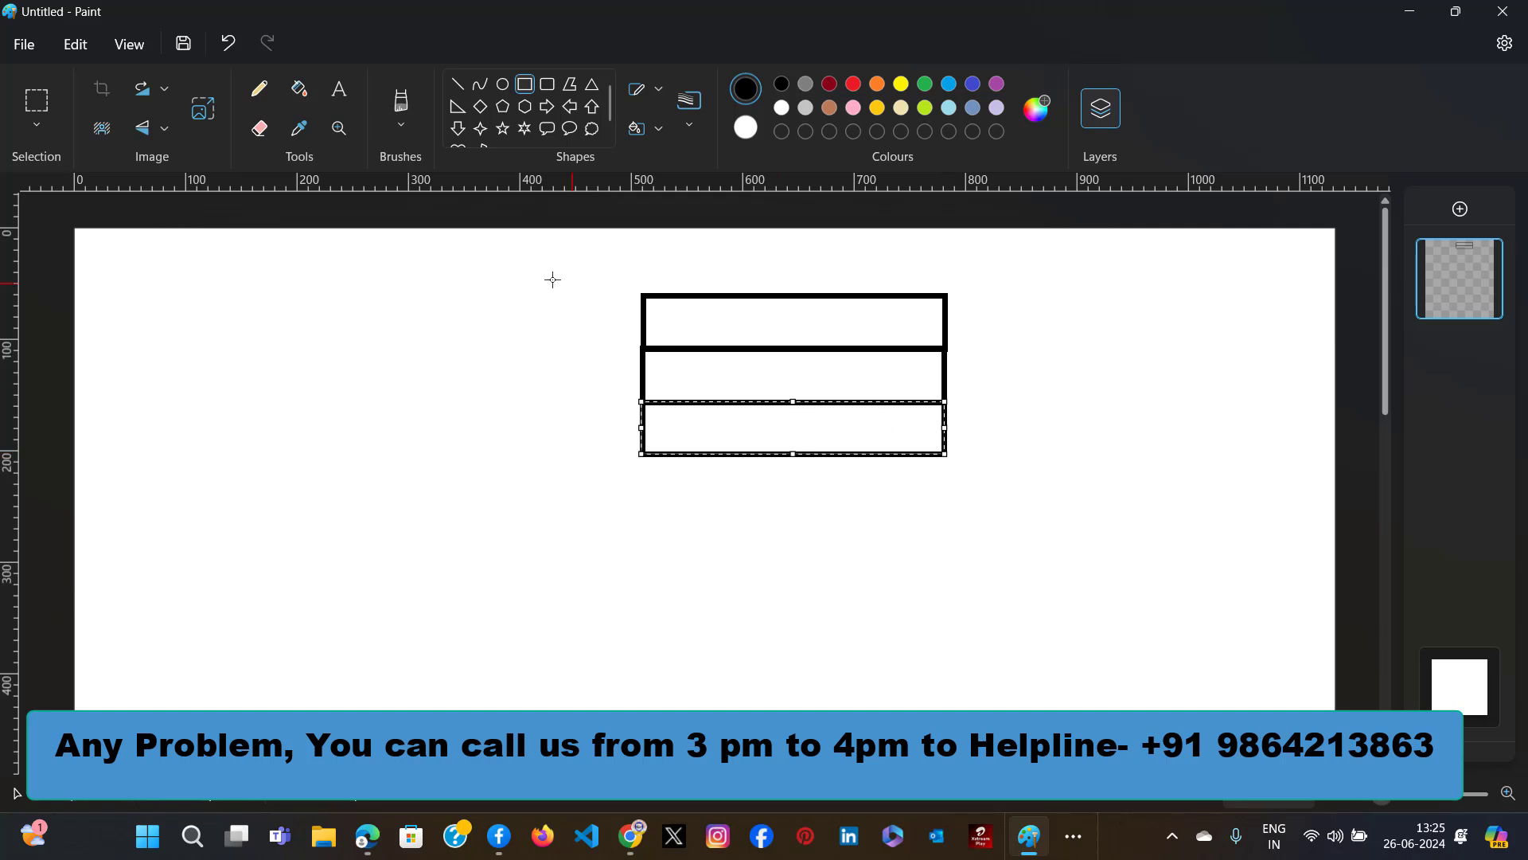
Fill the top band of the flag with orange and the bottom band with green.
left_click(299, 89)
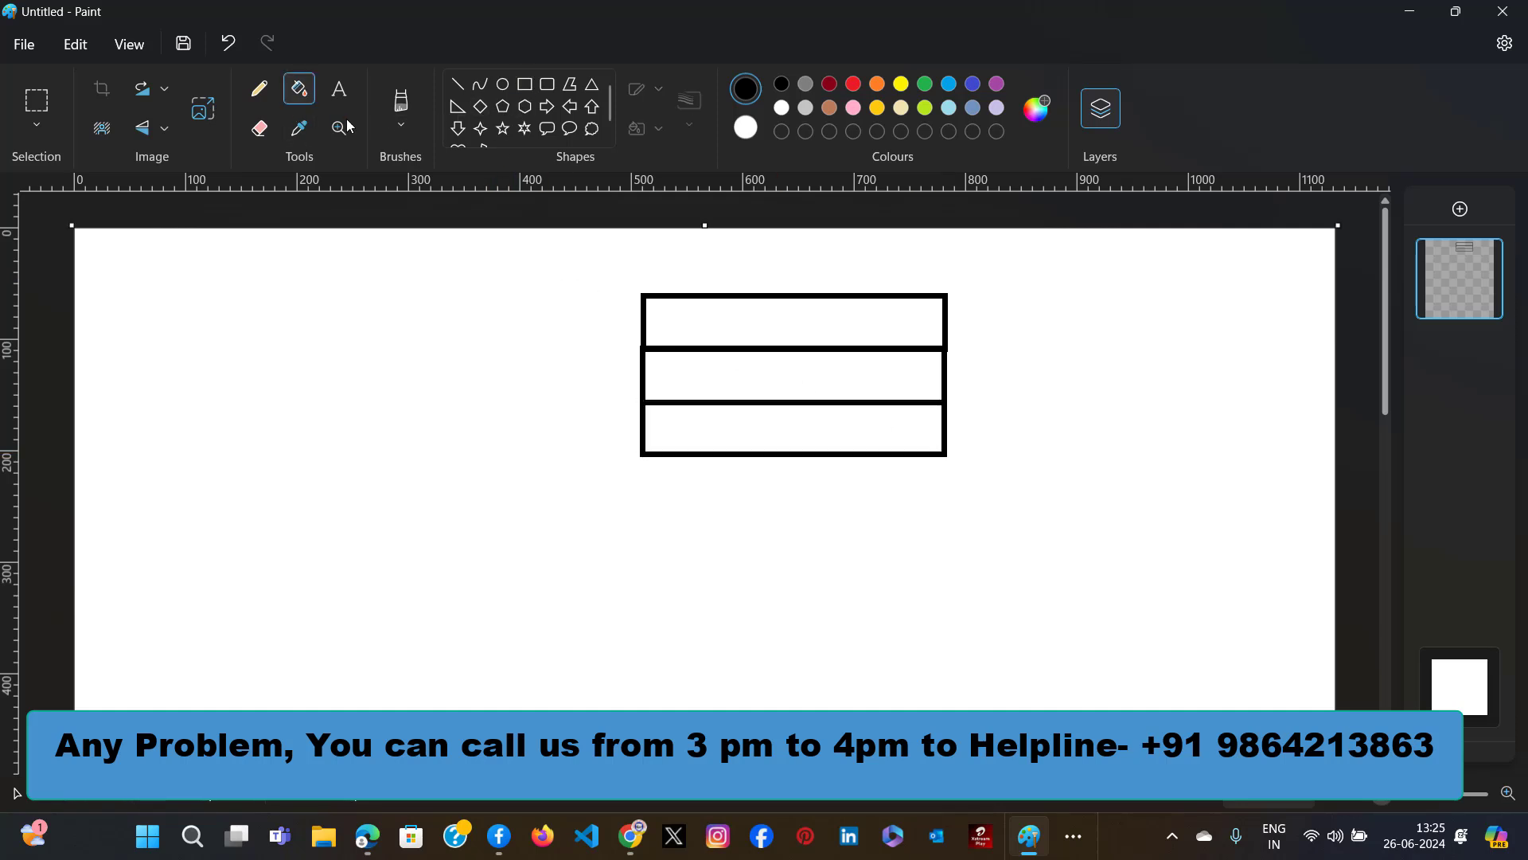
left_click(879, 81)
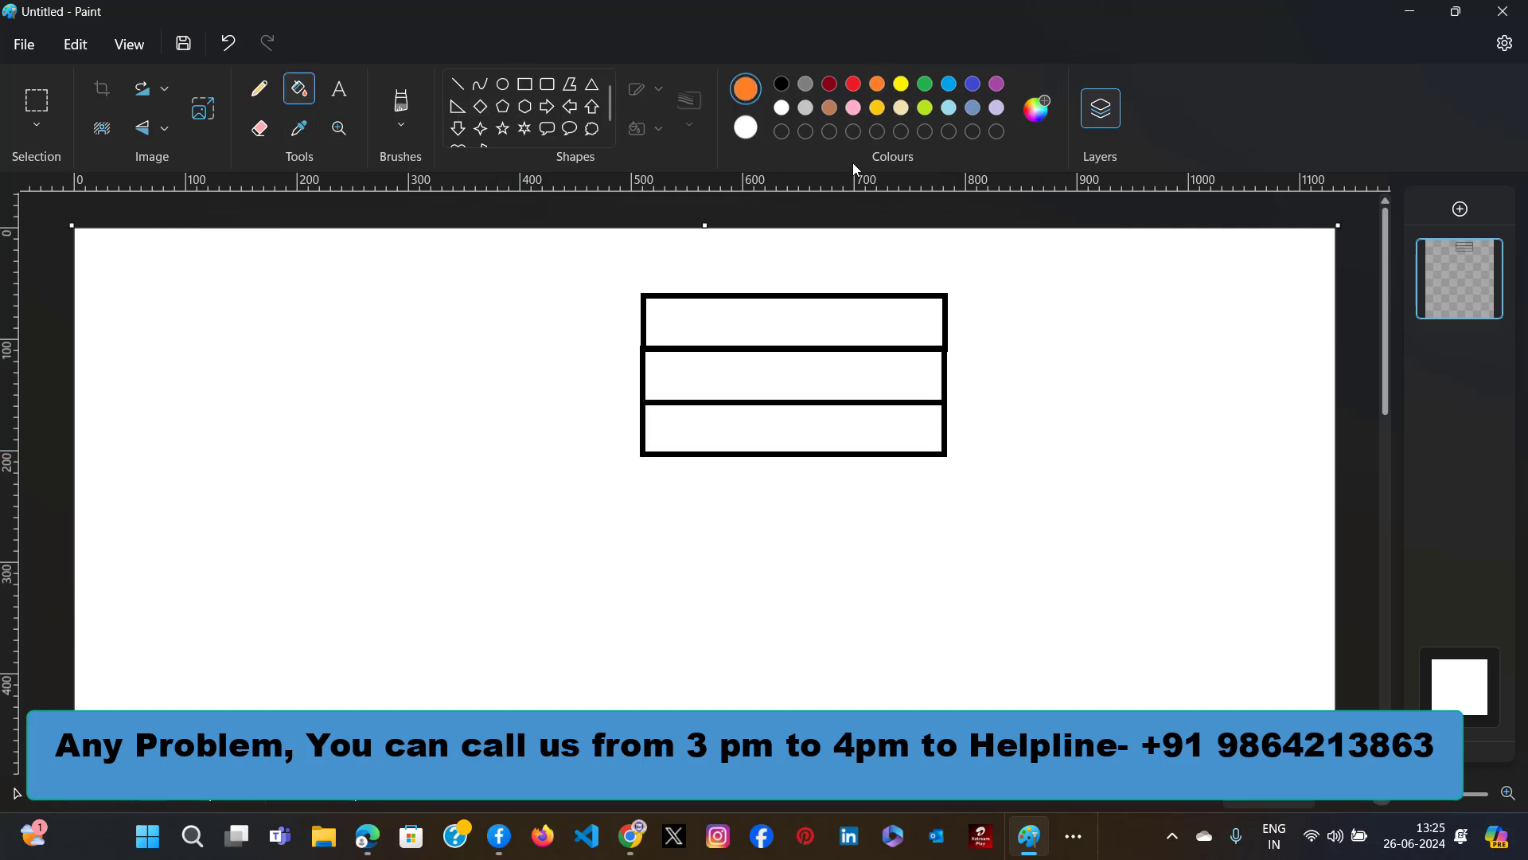
left_click(794, 312)
left_click(925, 83)
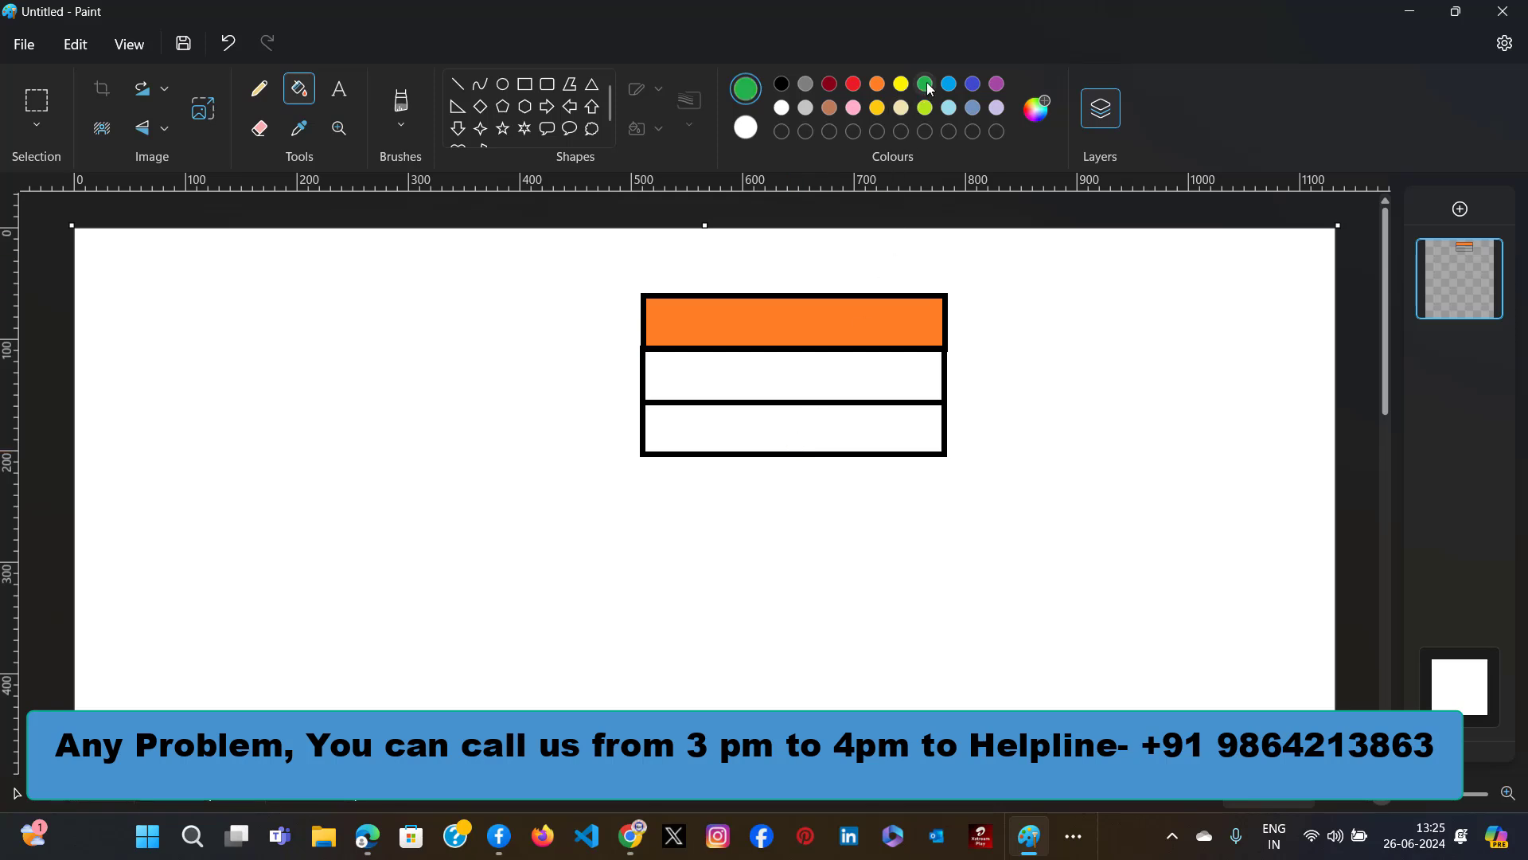
left_click(788, 430)
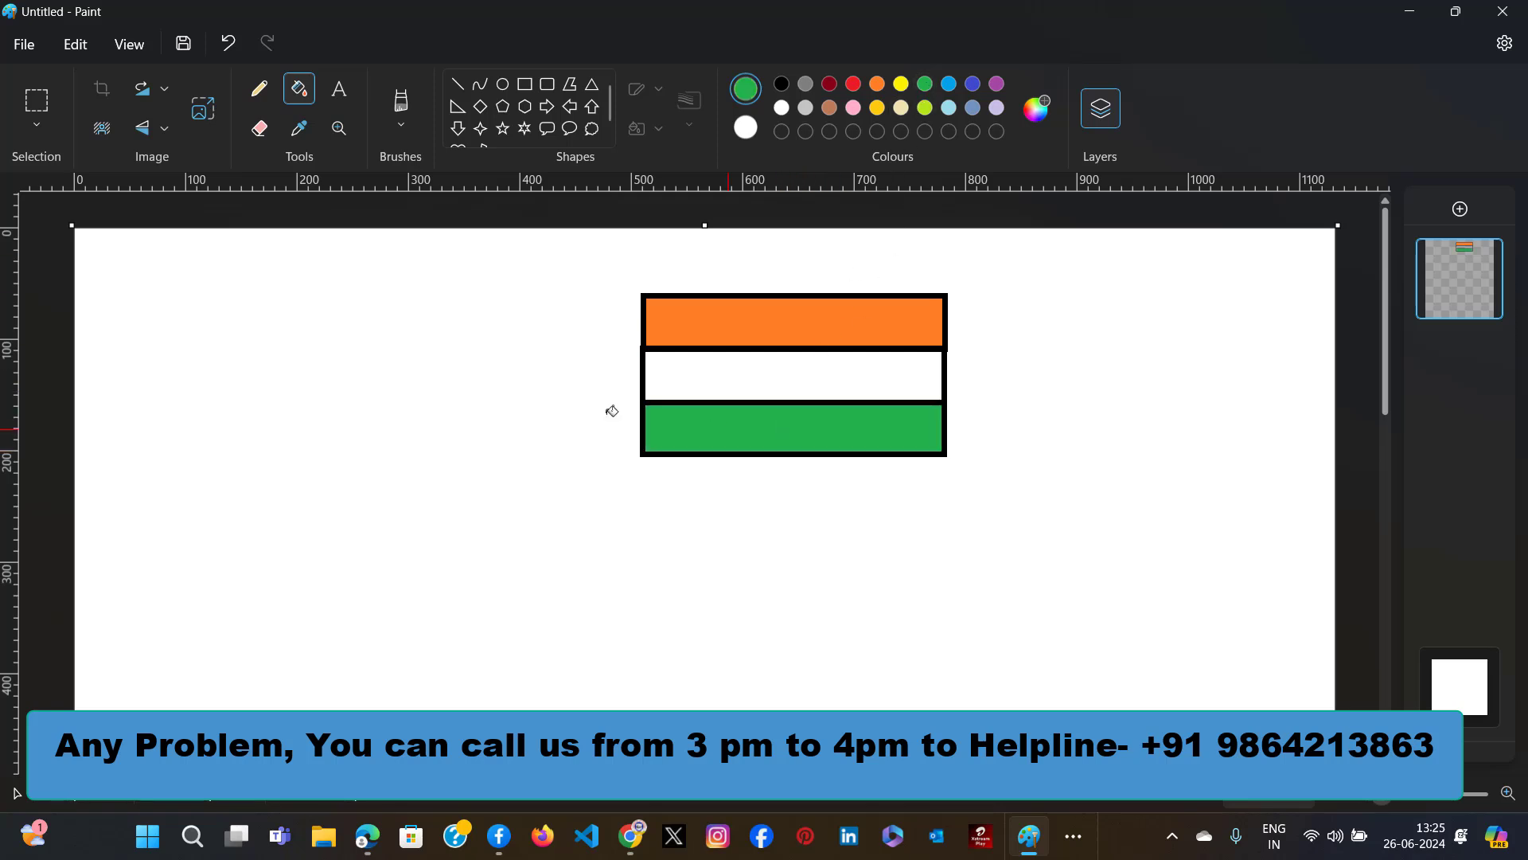
Draw a green circle outline about 55 px wide in the centre of the flag's white middle band.
left_click(503, 84)
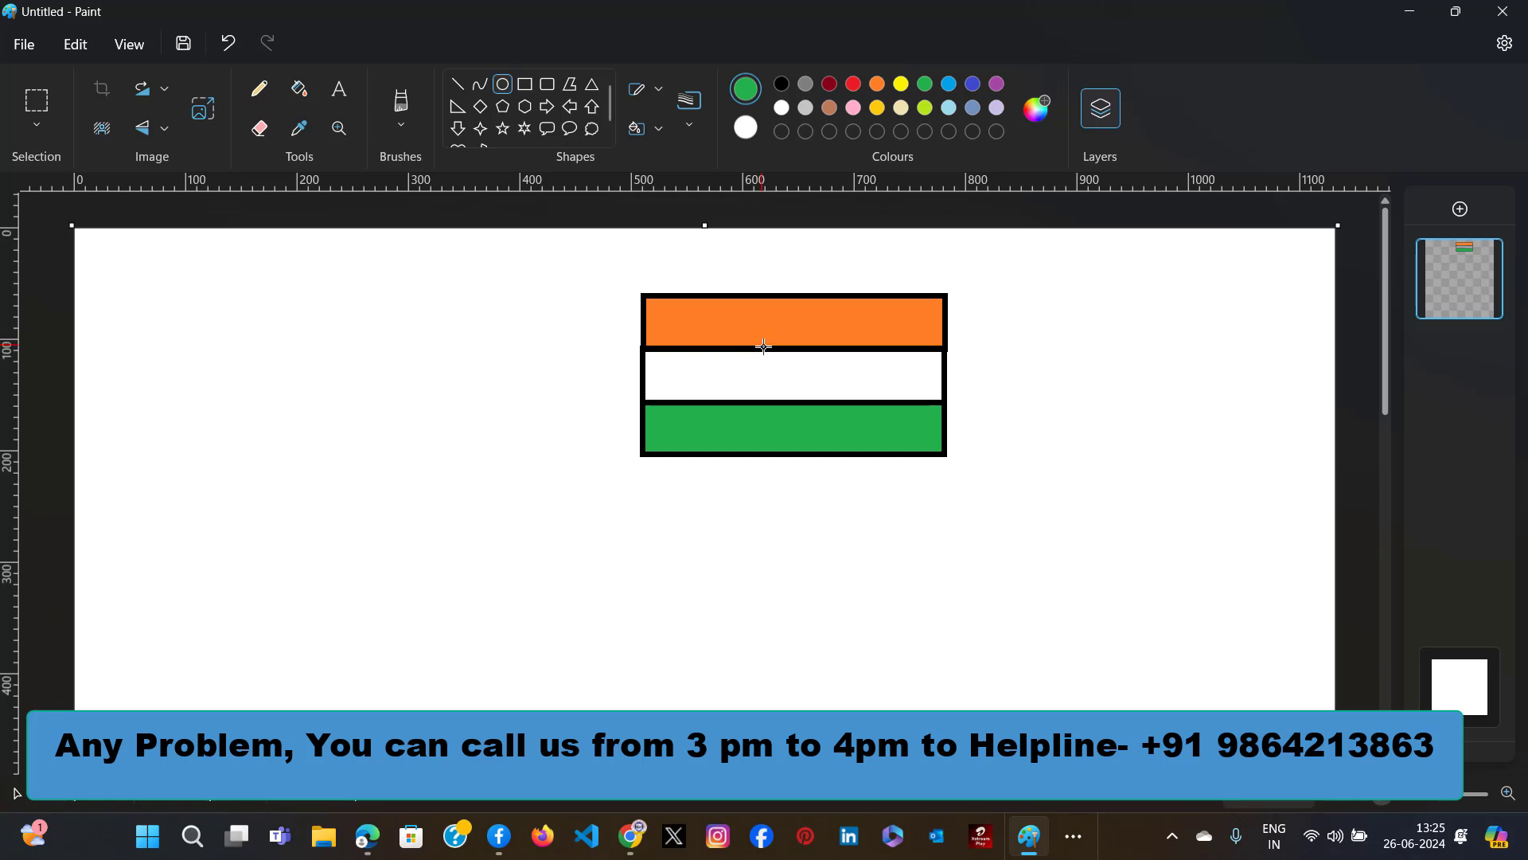
left_click_drag(764, 346, 824, 402)
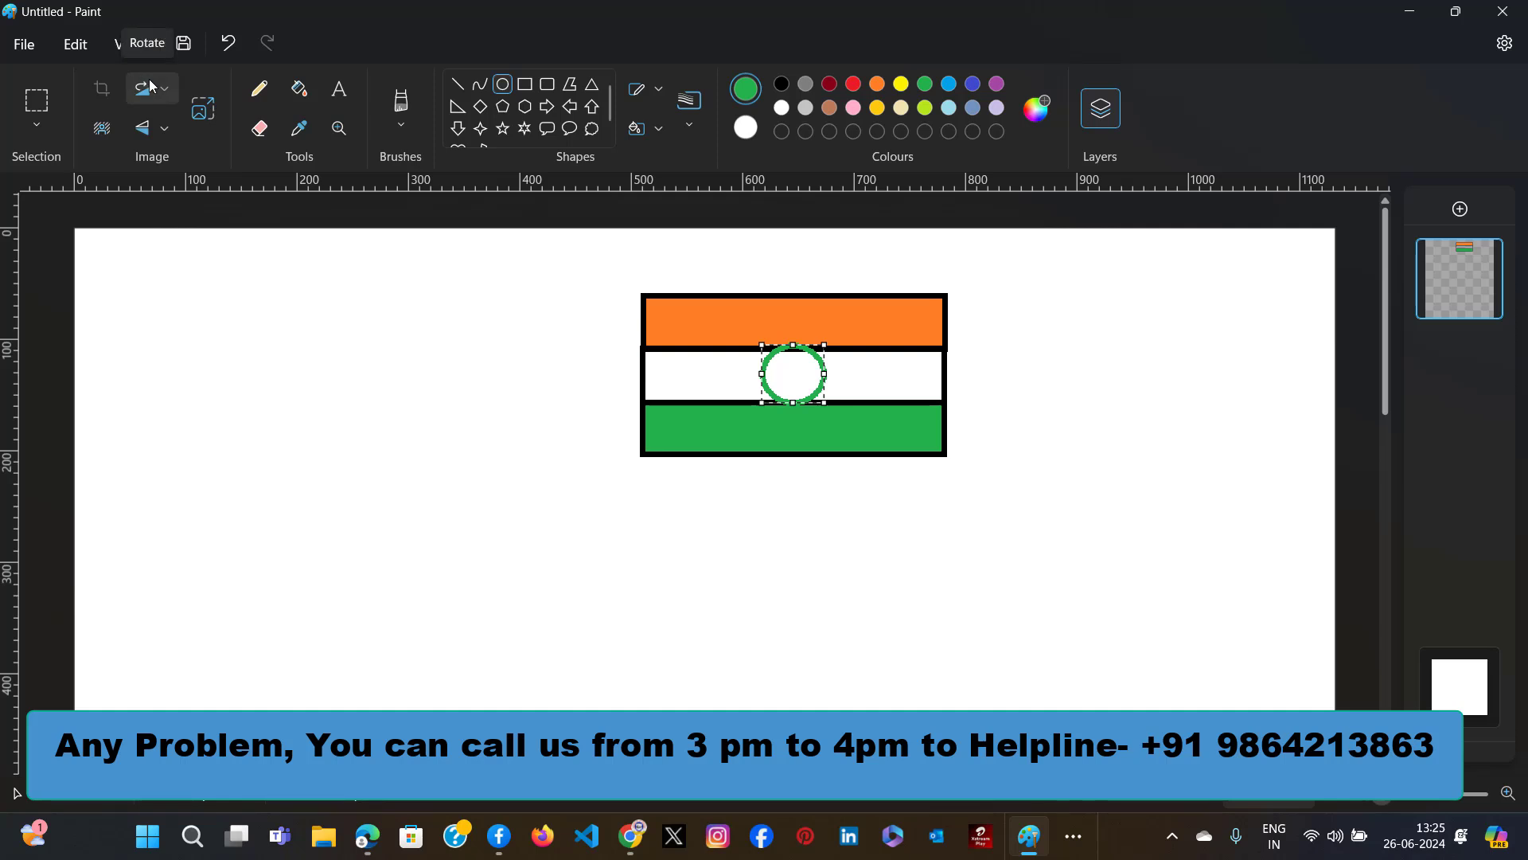
left_click(593, 443)
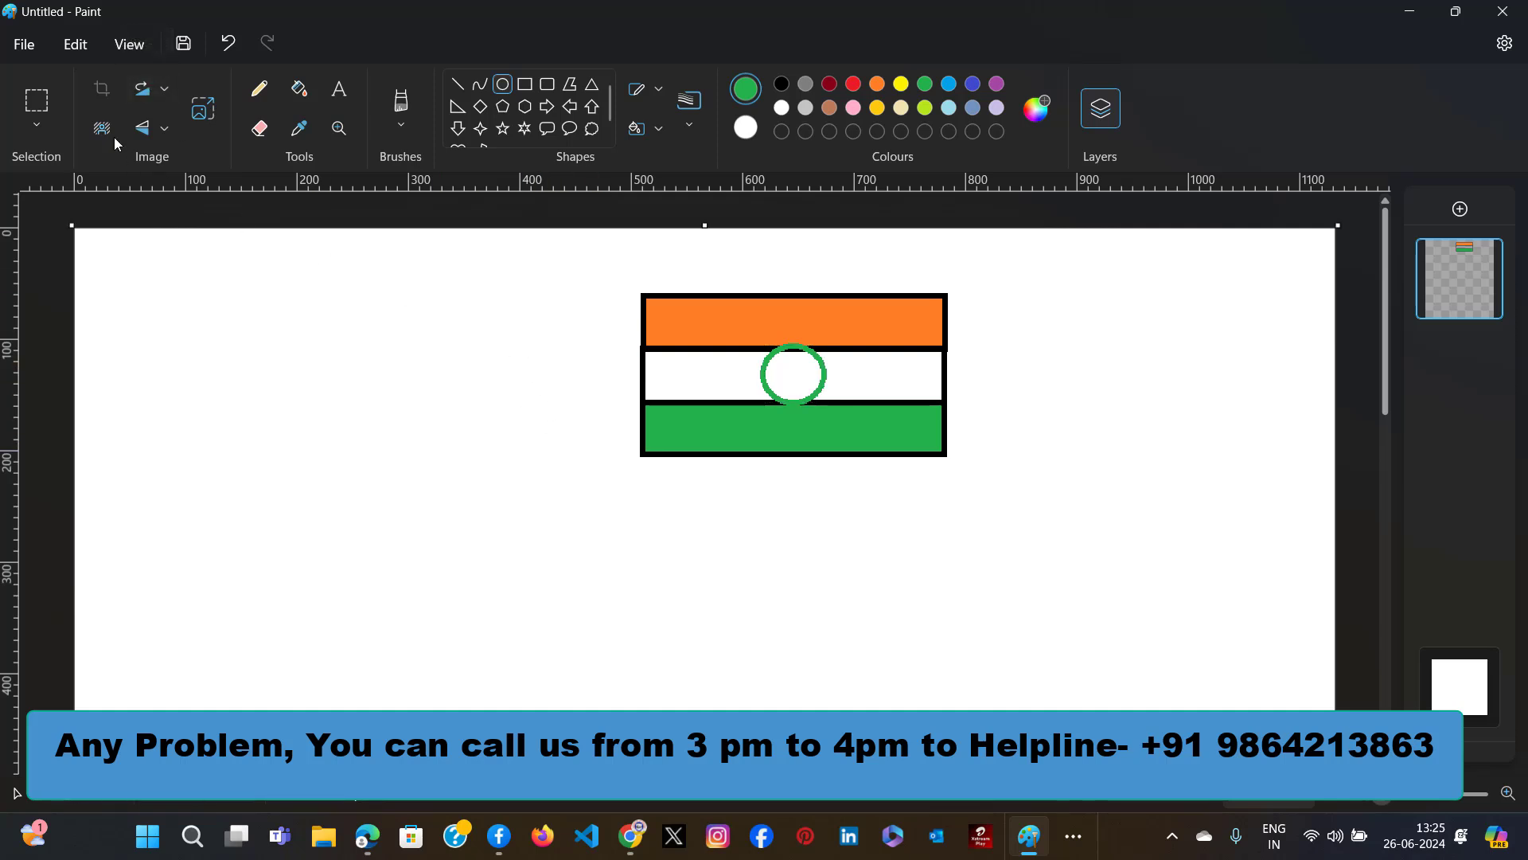
Copy the whole flag with a rectangular selection and place a pasted duplicate to the left of the original.
left_click(36, 103)
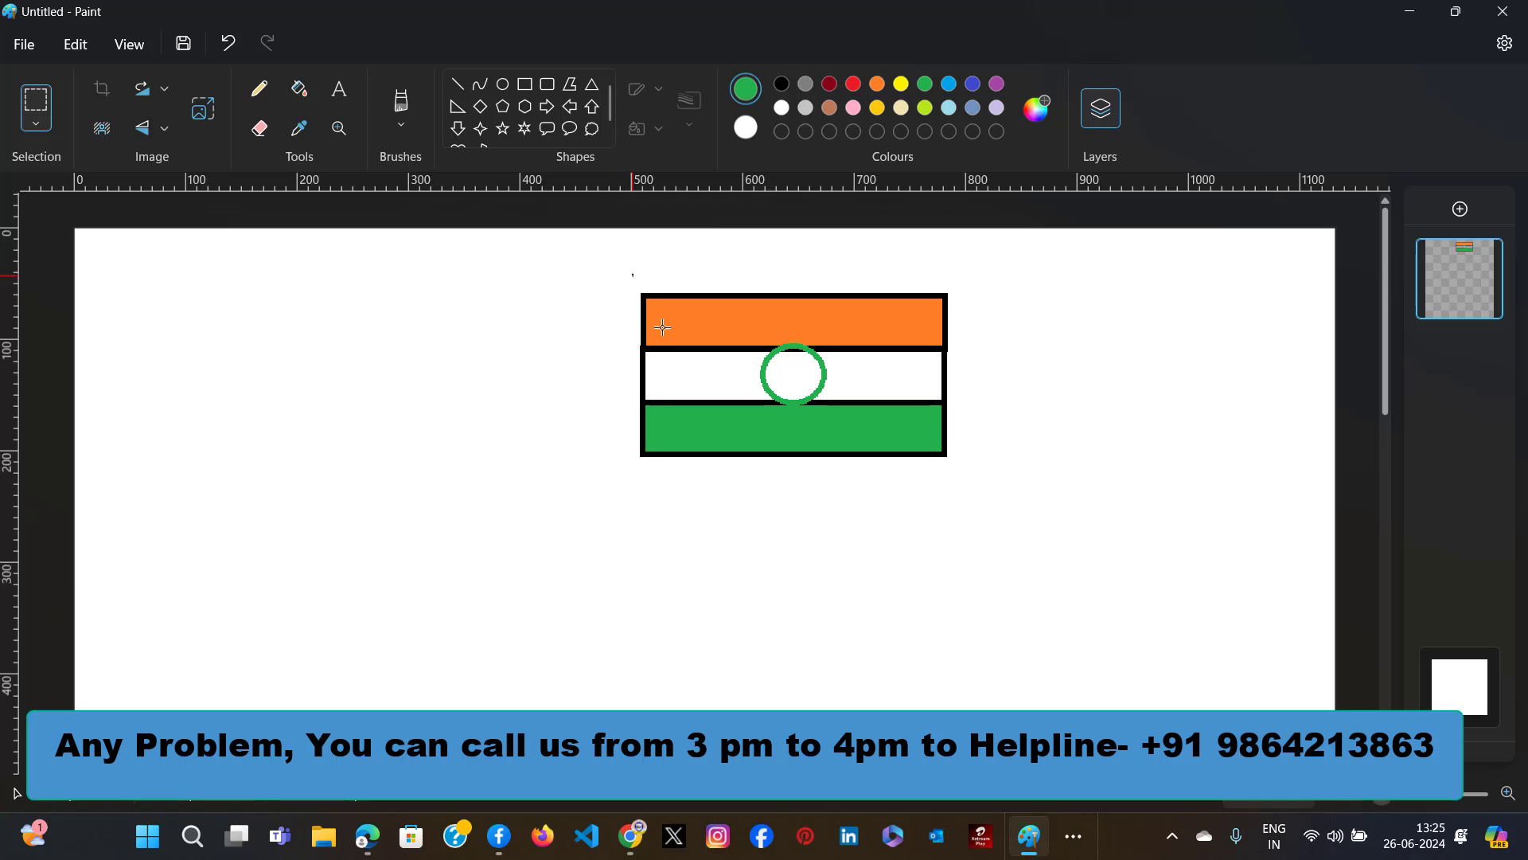
left_click_drag(632, 274, 957, 468)
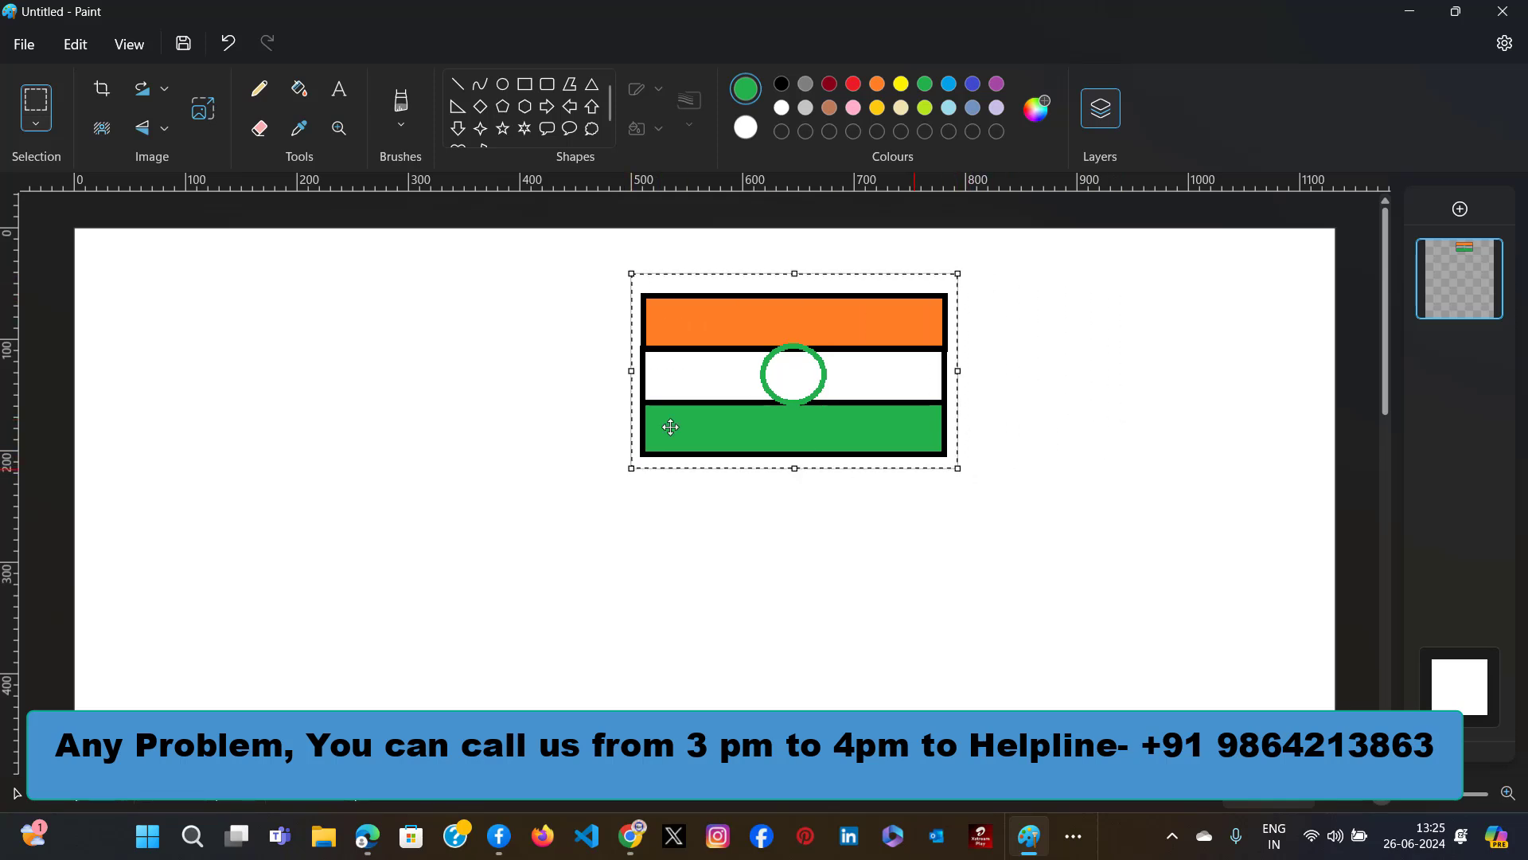
left_click(167, 91)
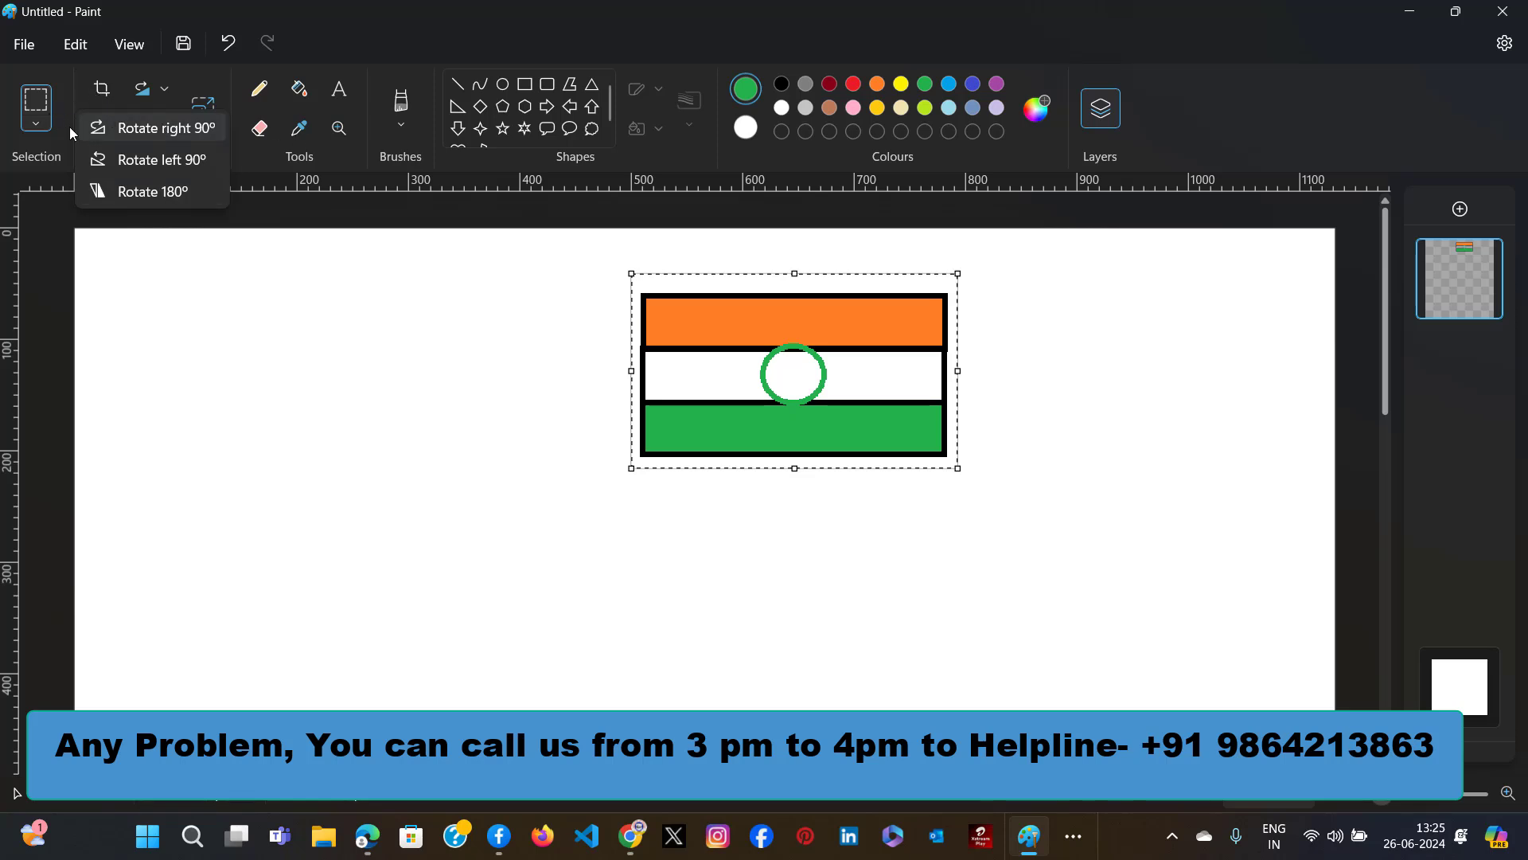
left_click(96, 48)
left_click(63, 43)
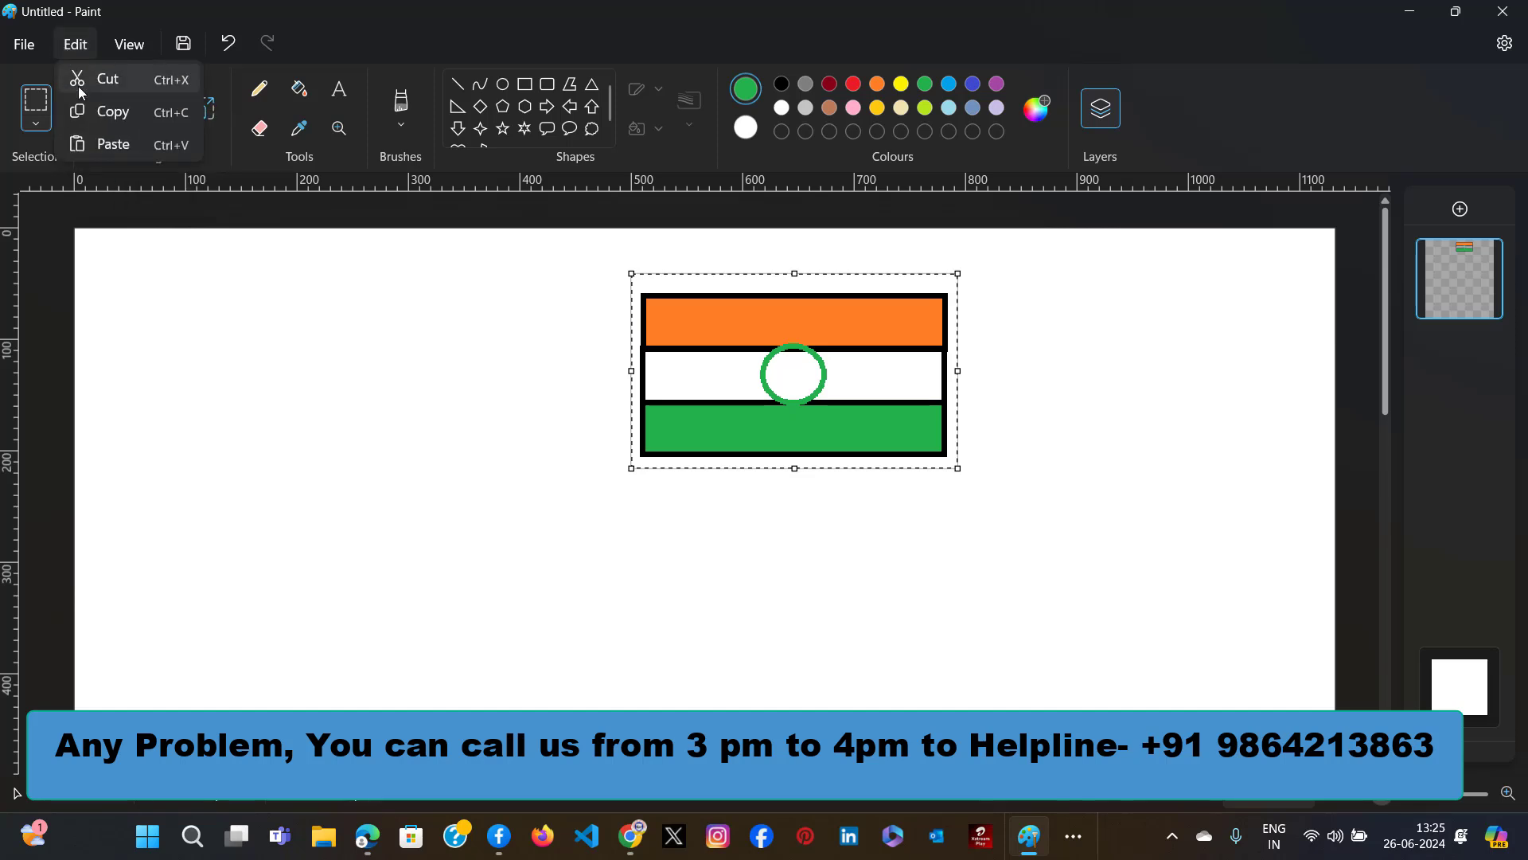
left_click(108, 108)
left_click(75, 44)
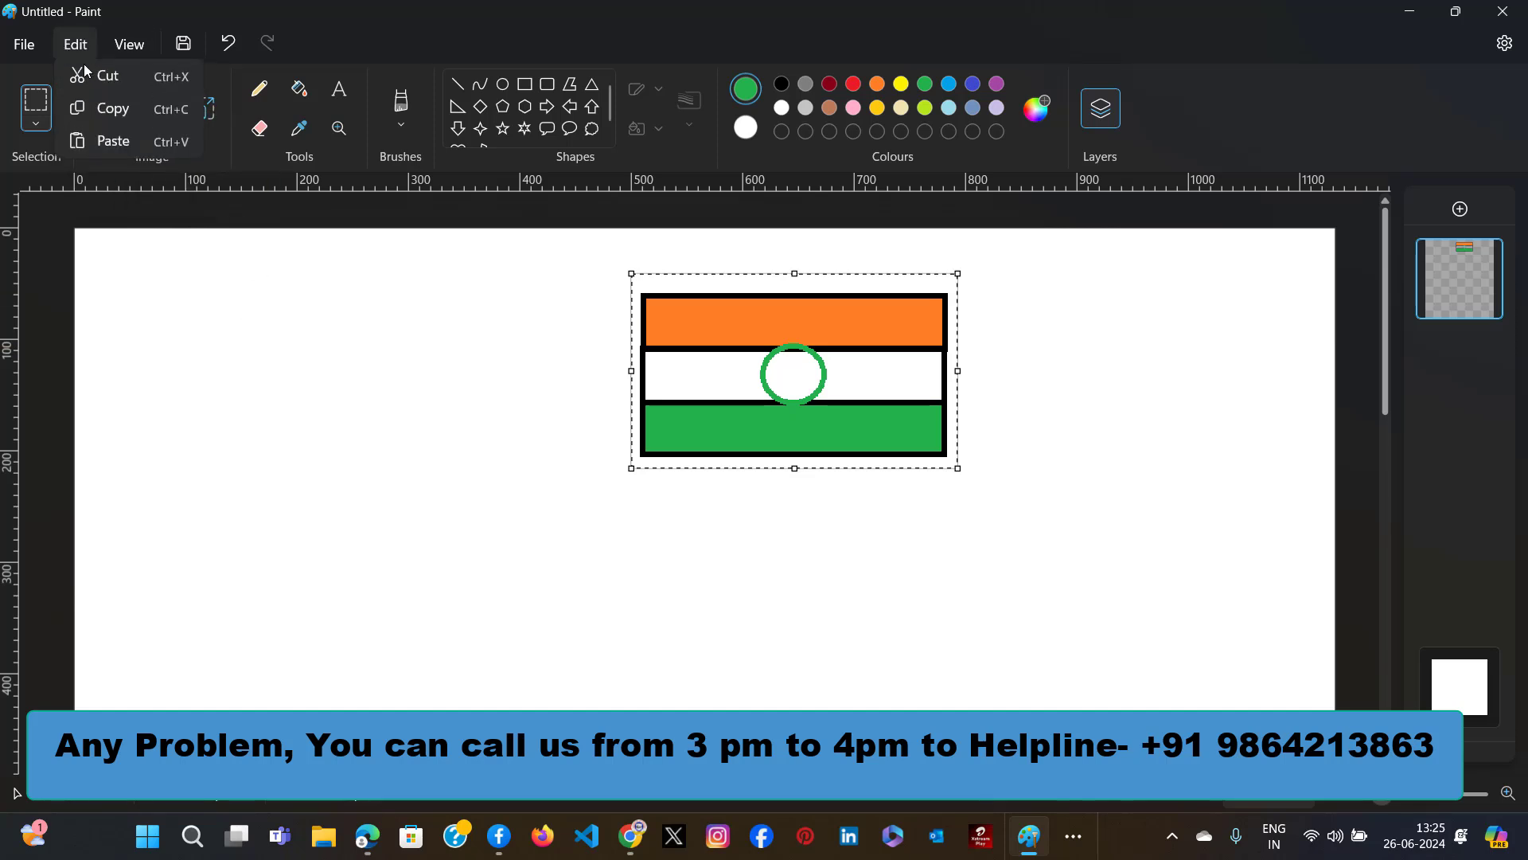
left_click(111, 143)
left_click_drag(332, 355, 479, 461)
Rotate the pasted flag right by 90°, back left by 90°, and then by 180°.
left_click(164, 97)
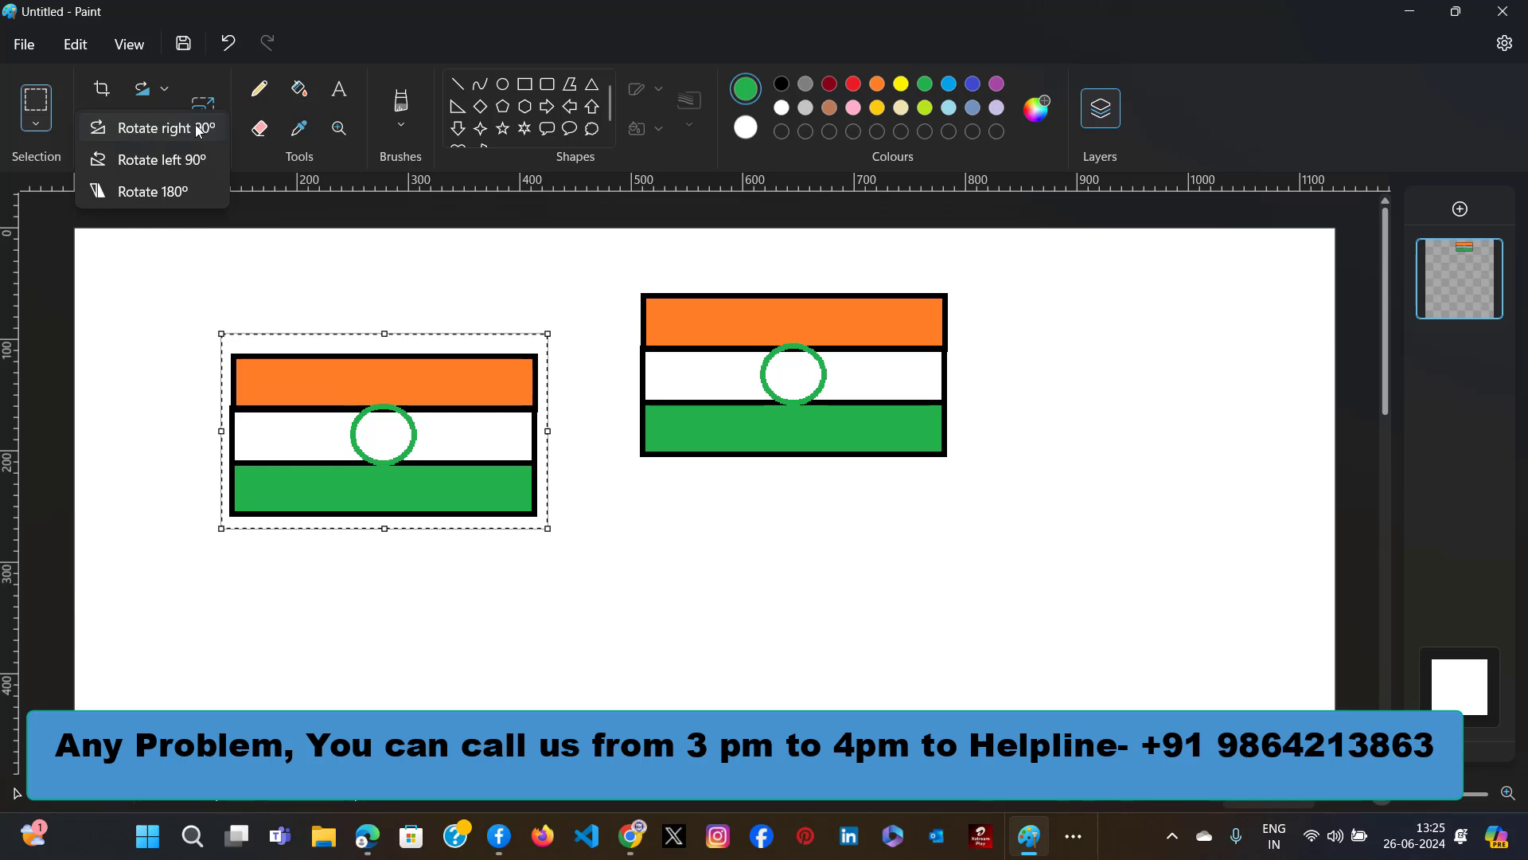
left_click(194, 127)
left_click(160, 89)
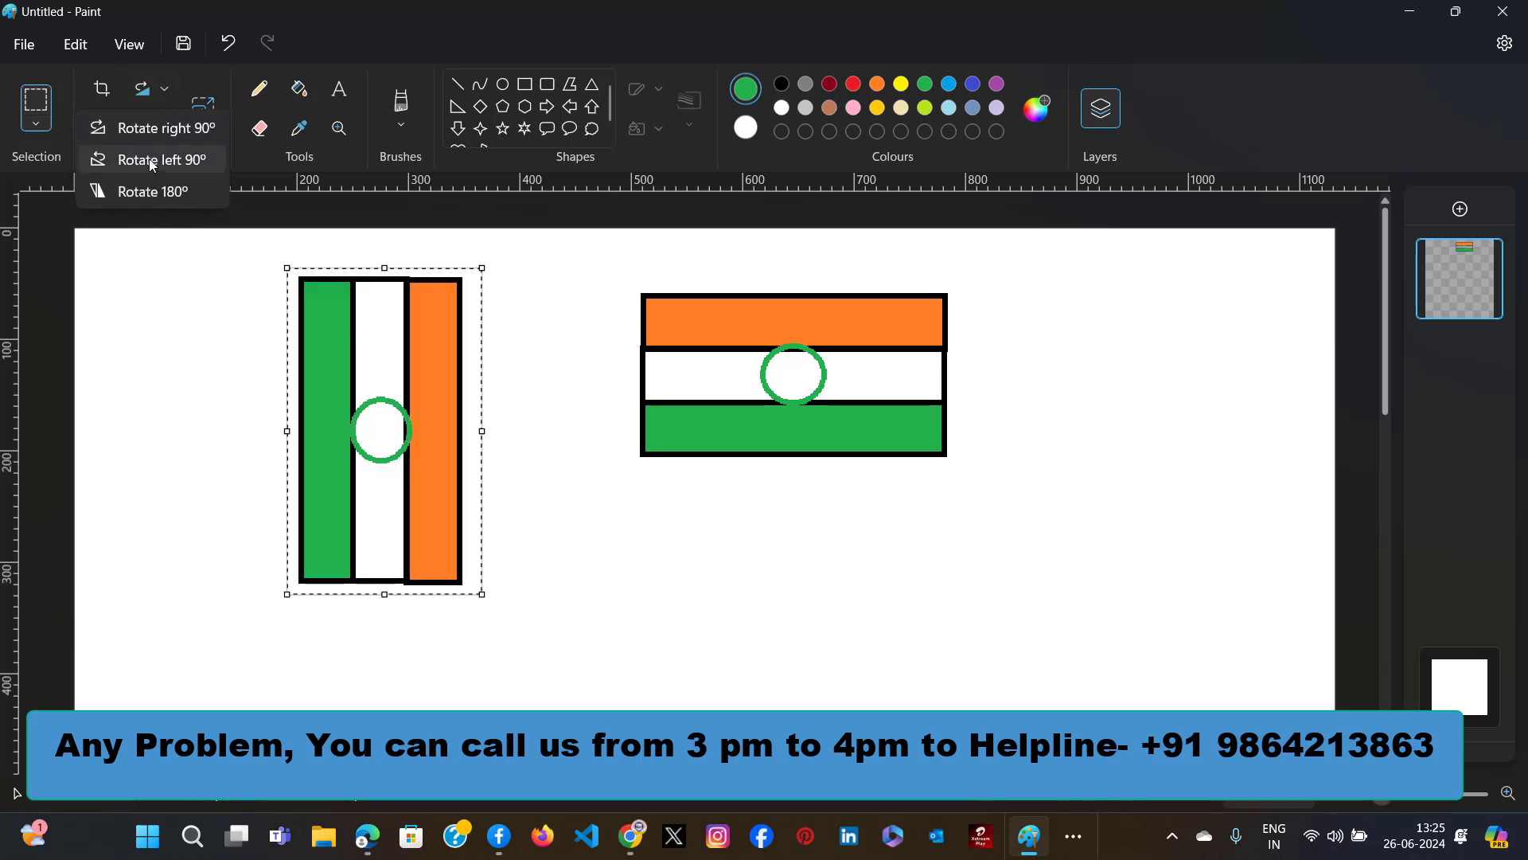
left_click(149, 164)
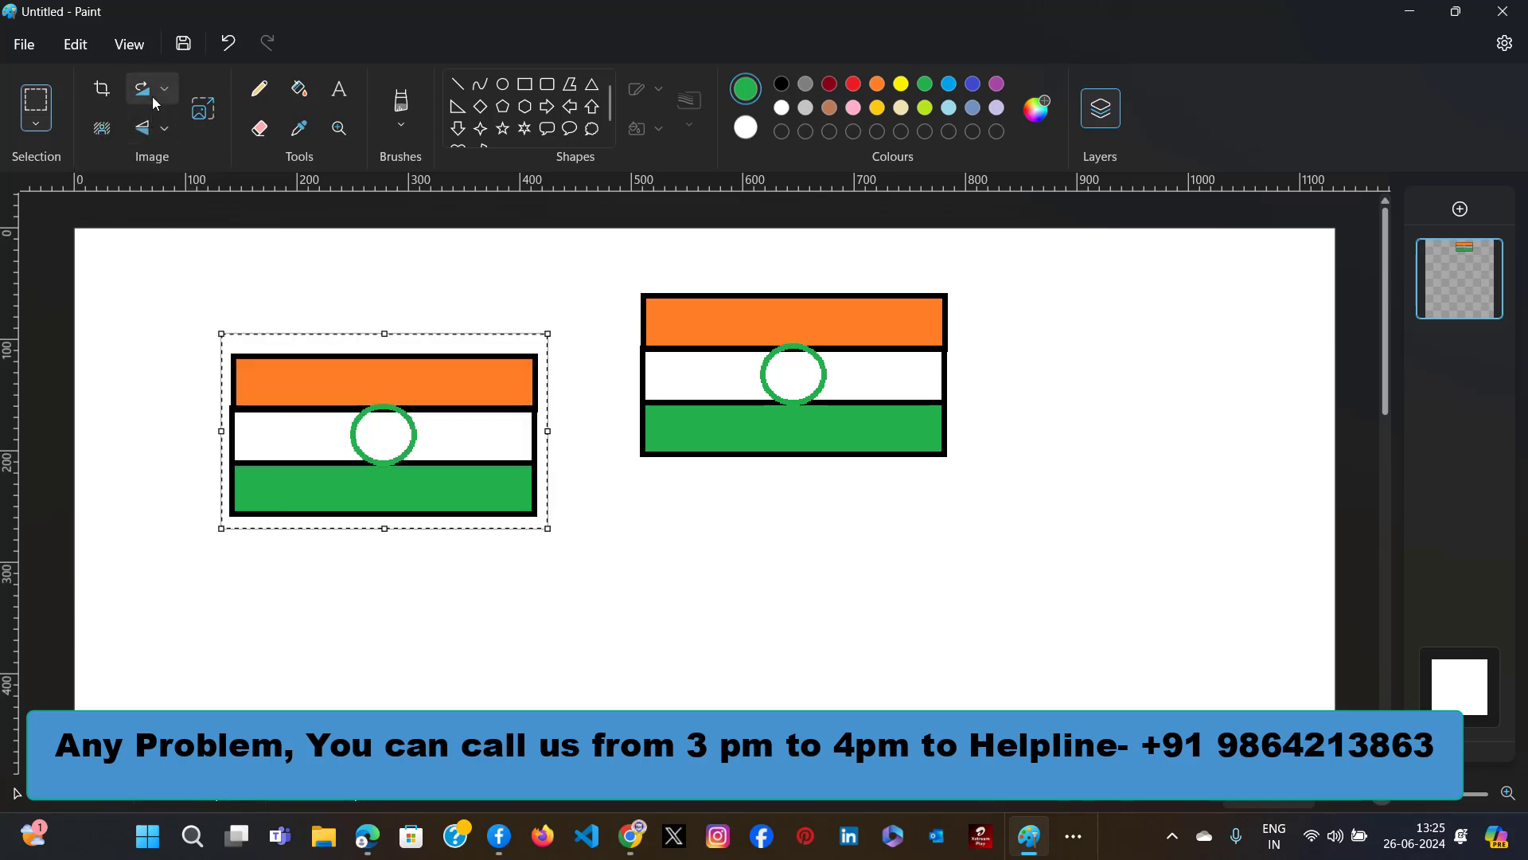
left_click(155, 102)
left_click(163, 189)
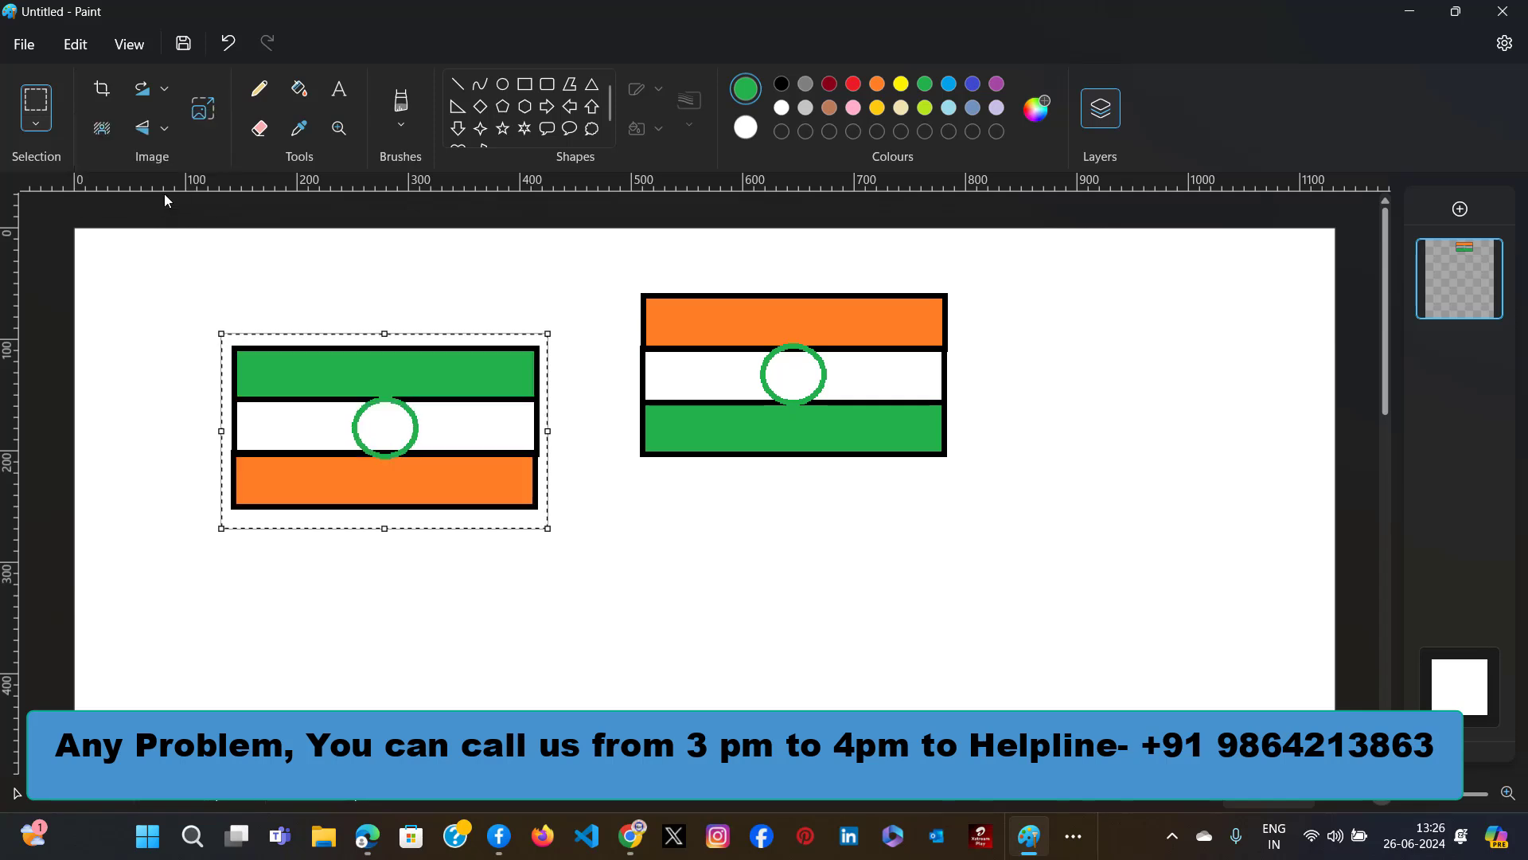
Rotate the upside-down flag copy right by 90° and back left by 90°.
left_click(163, 92)
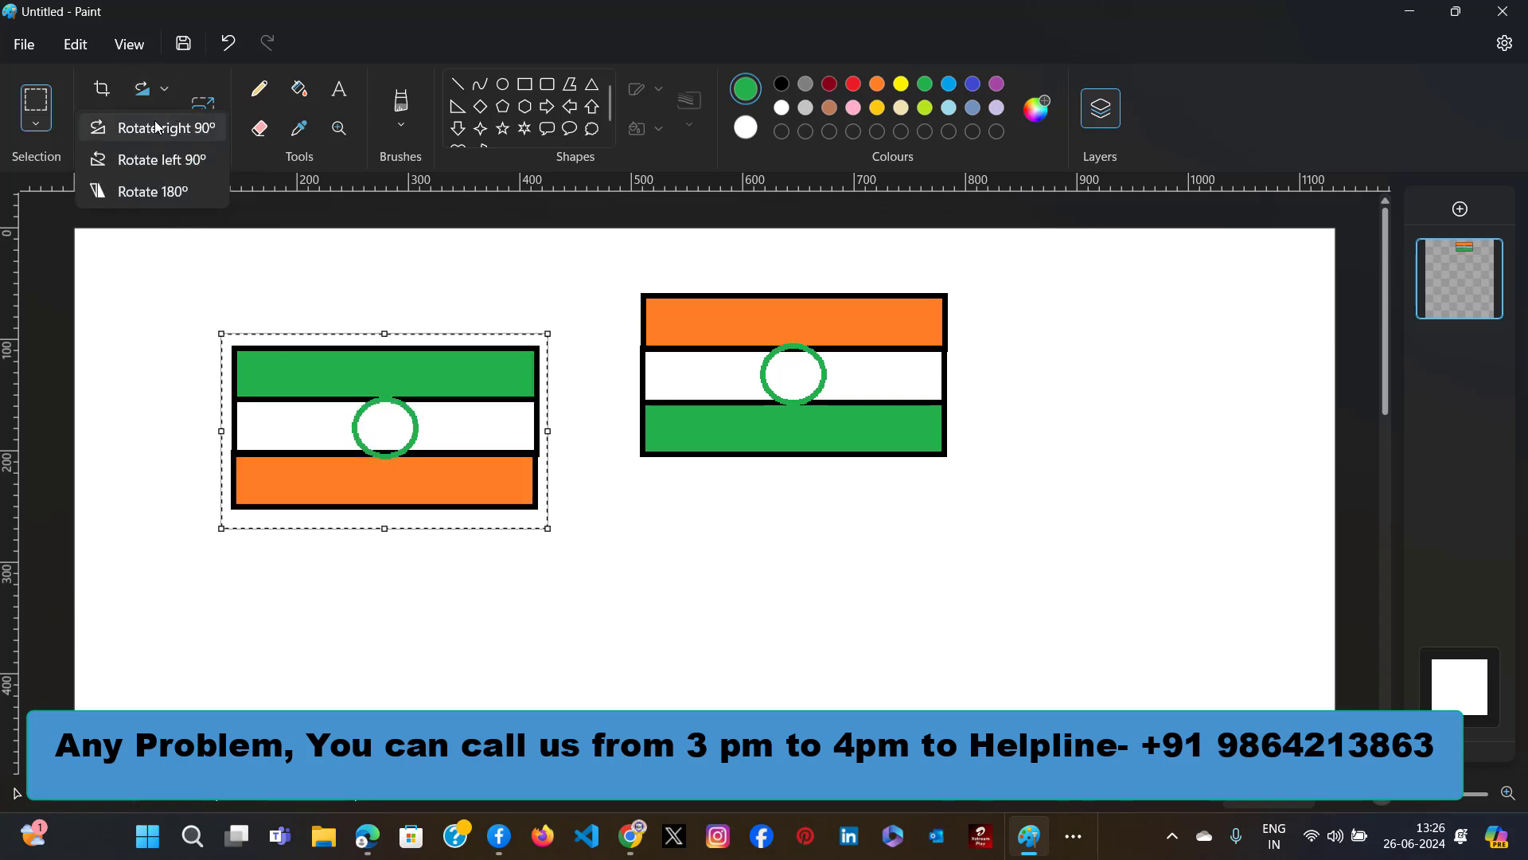
left_click(155, 126)
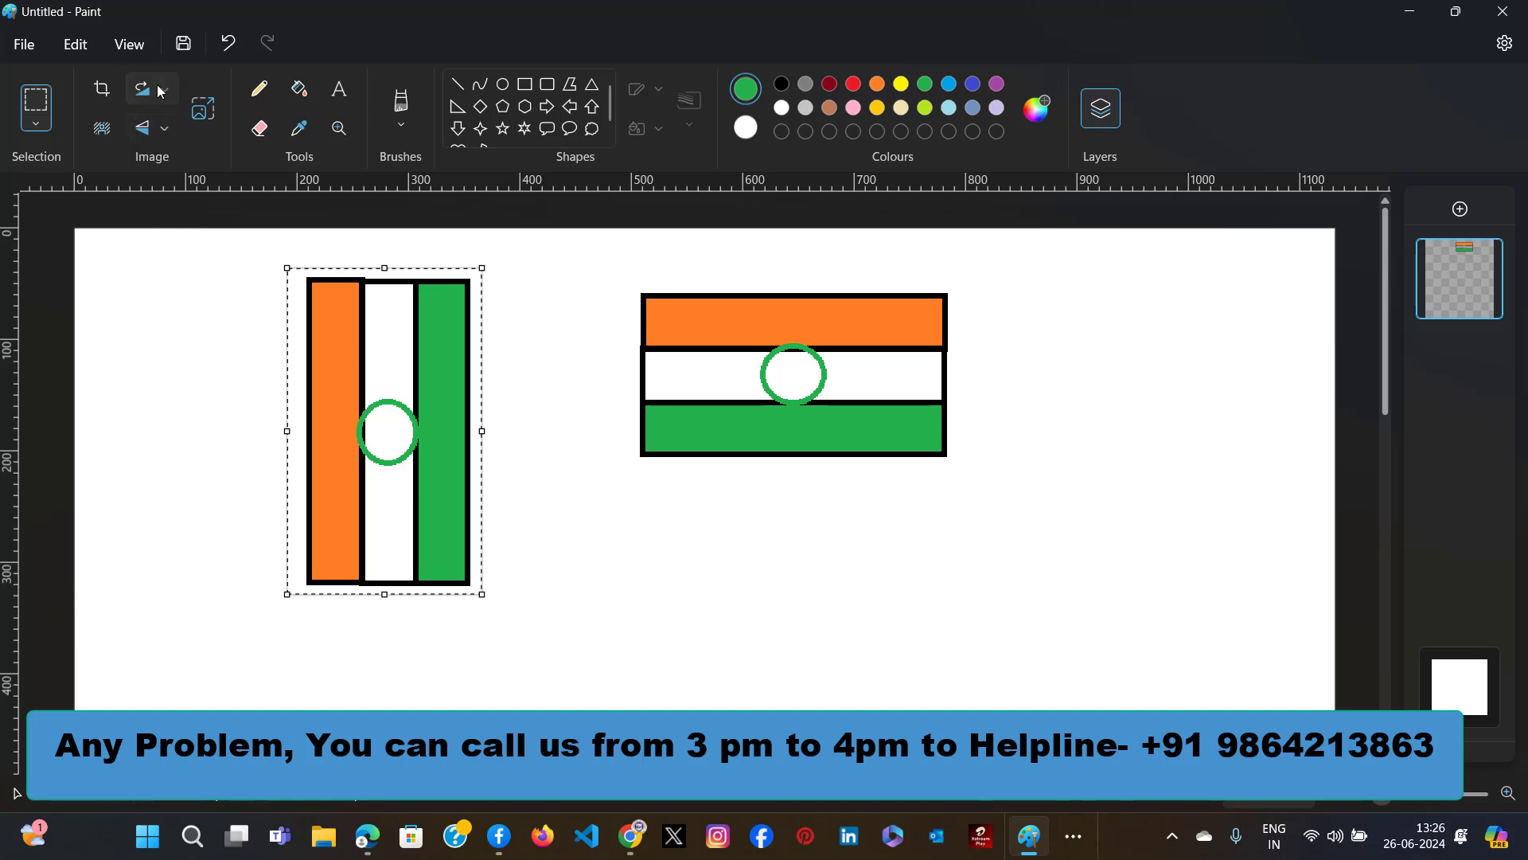
left_click(156, 85)
left_click(164, 160)
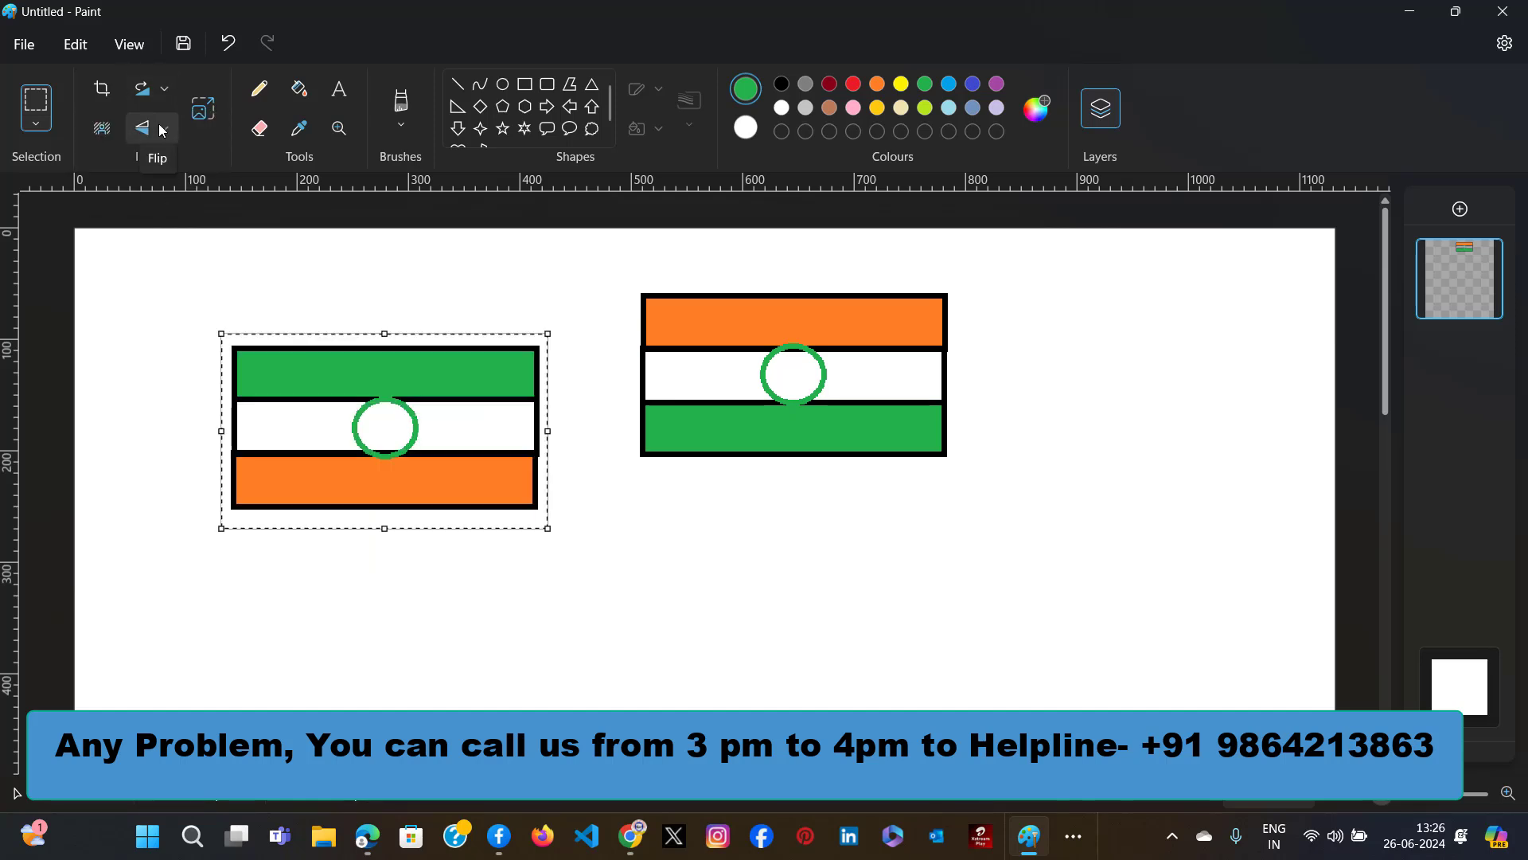
Flip the pasted flag horizontally and then vertically.
left_click(163, 129)
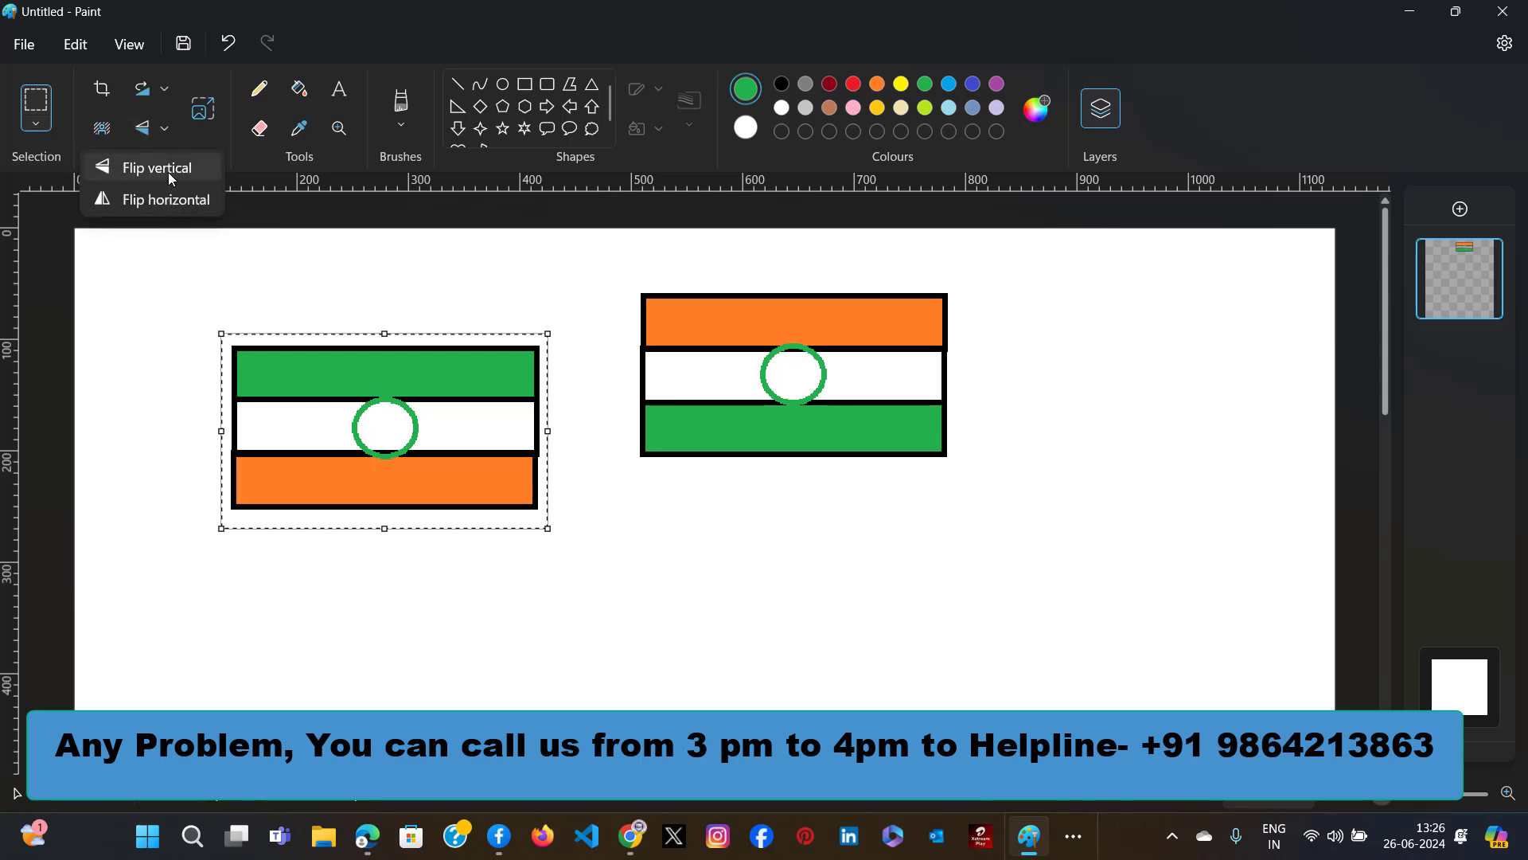
left_click(159, 204)
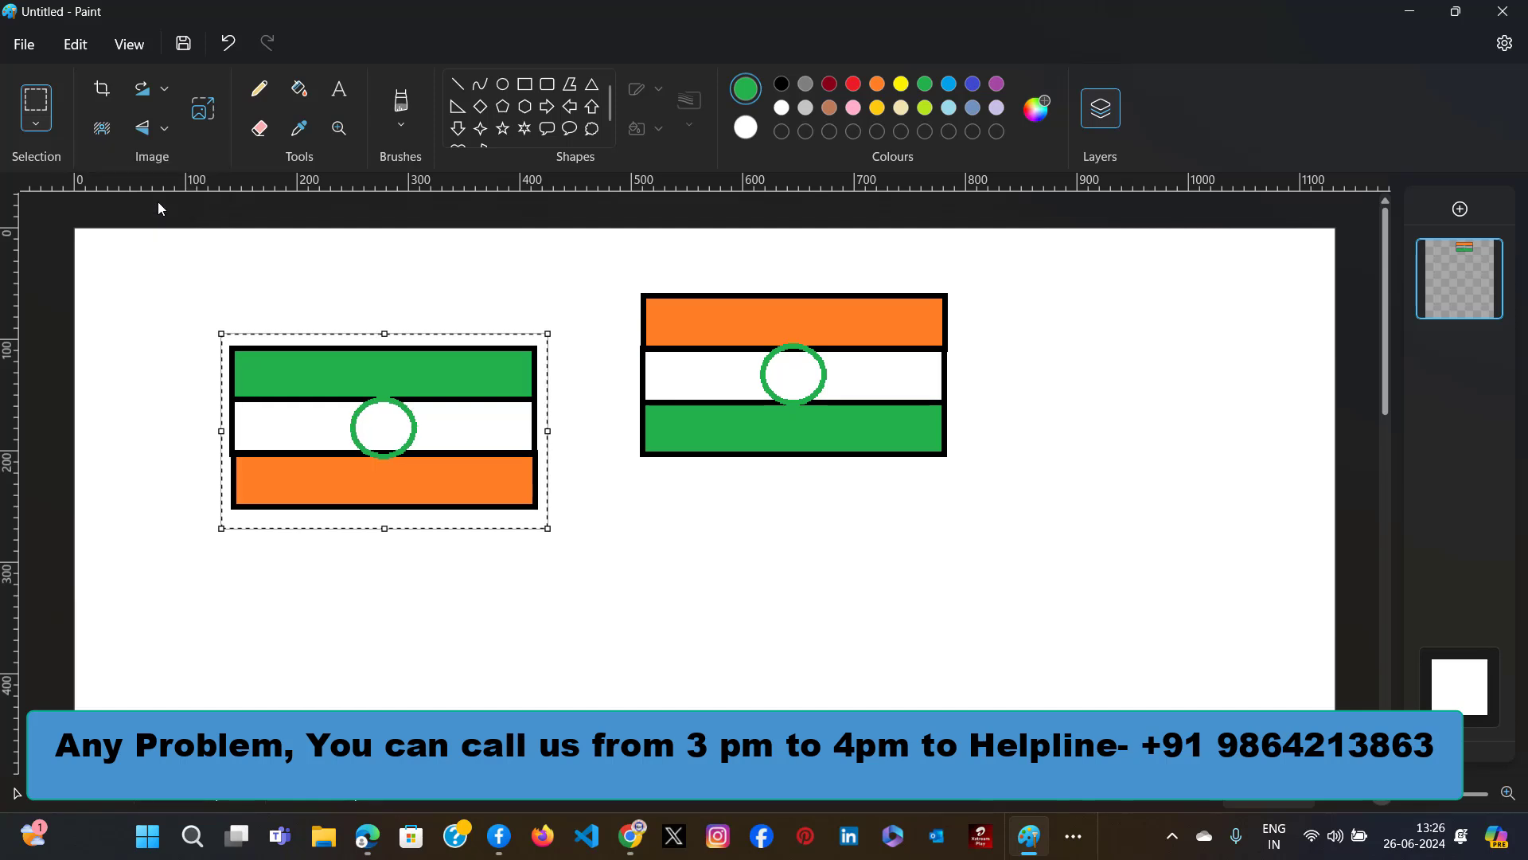
left_click(161, 130)
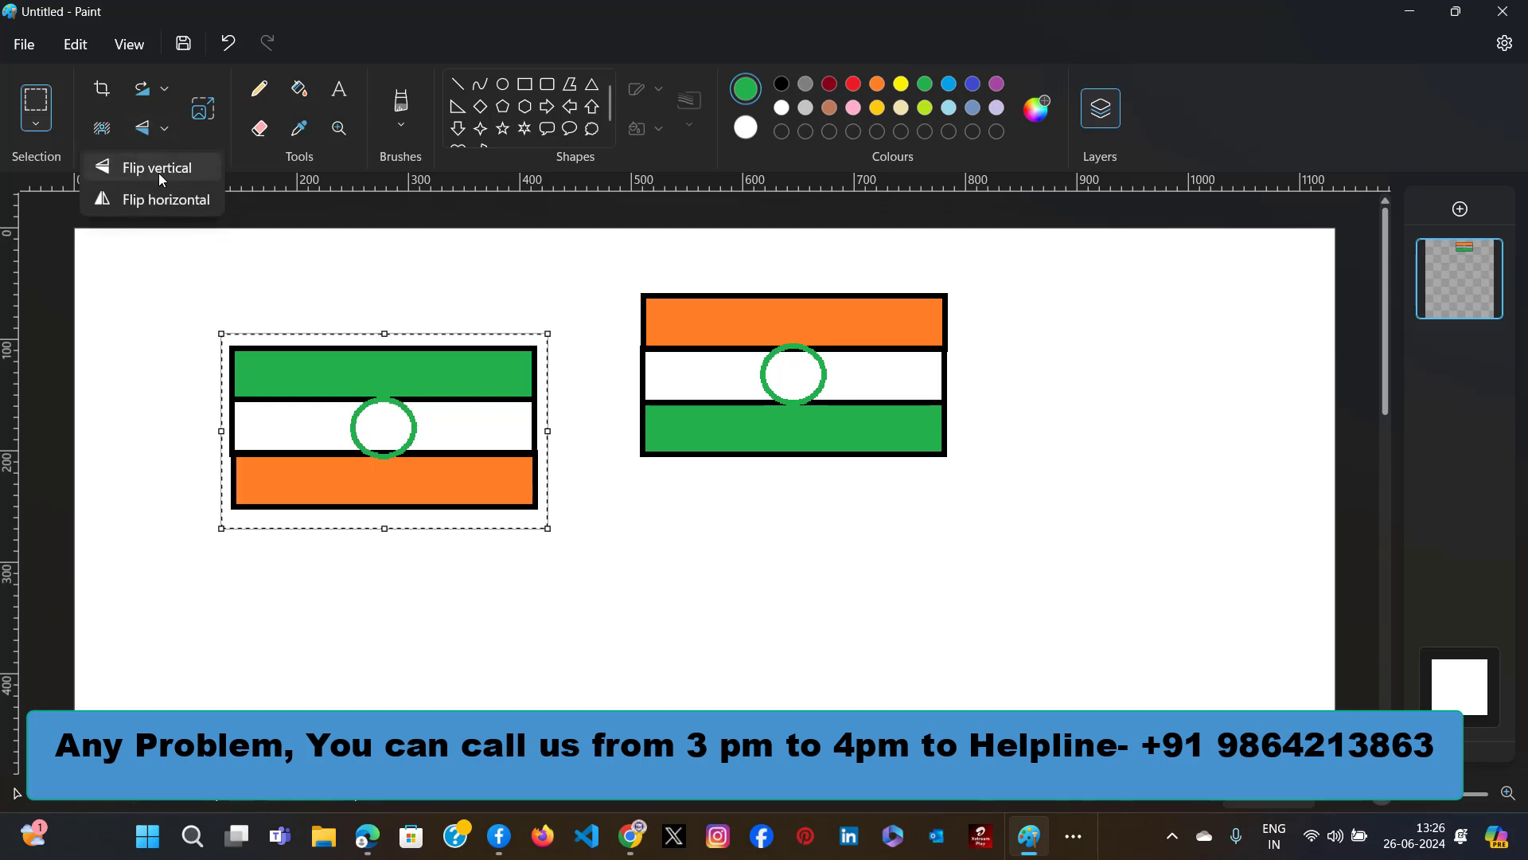
left_click(159, 173)
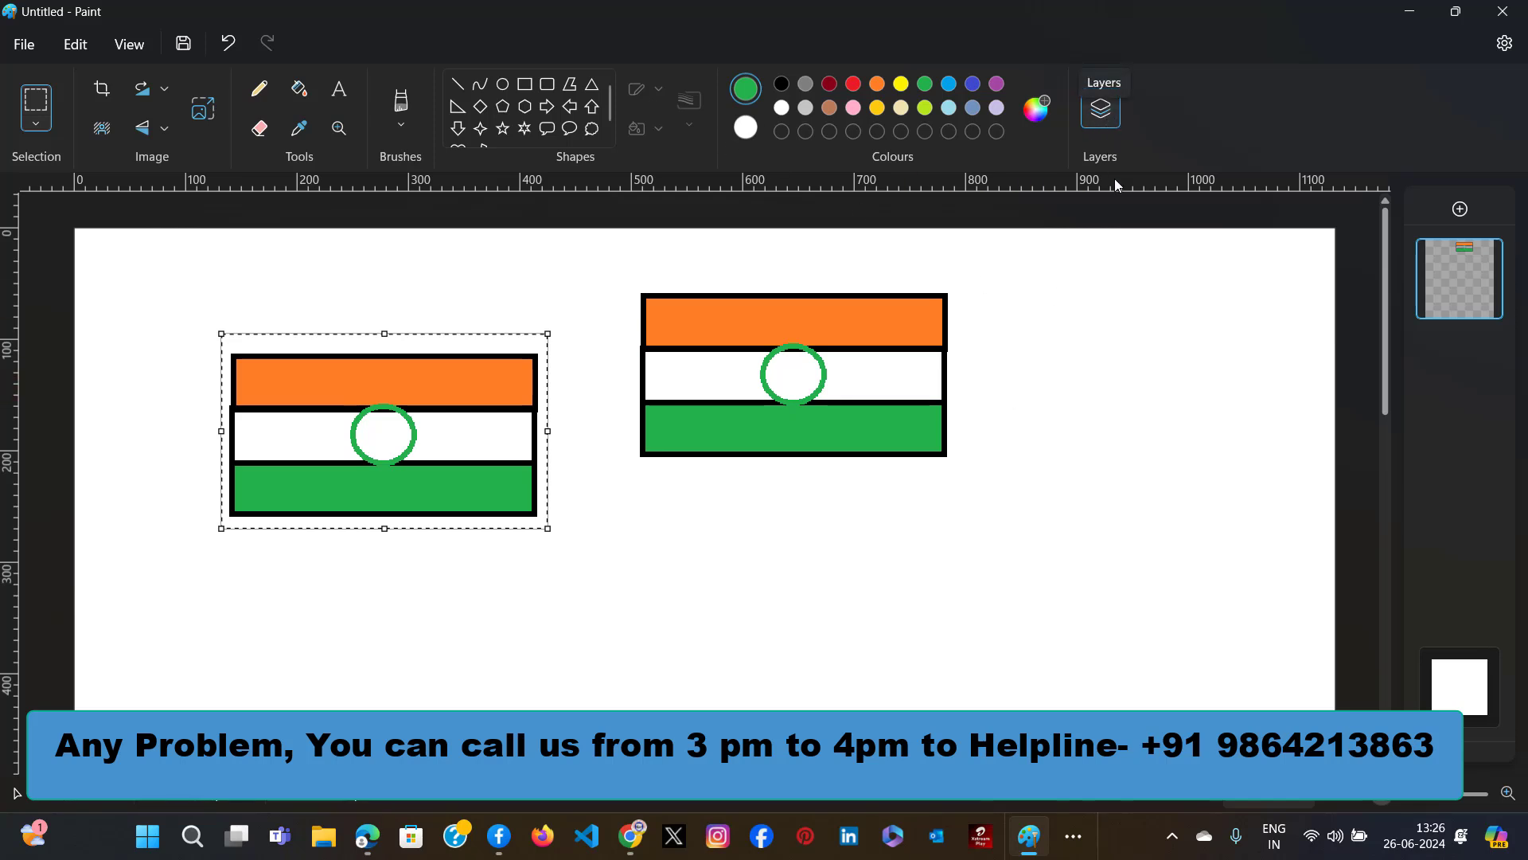
Hide the white background layer and show it again.
mouse_move(1482, 715)
left_click(1473, 673)
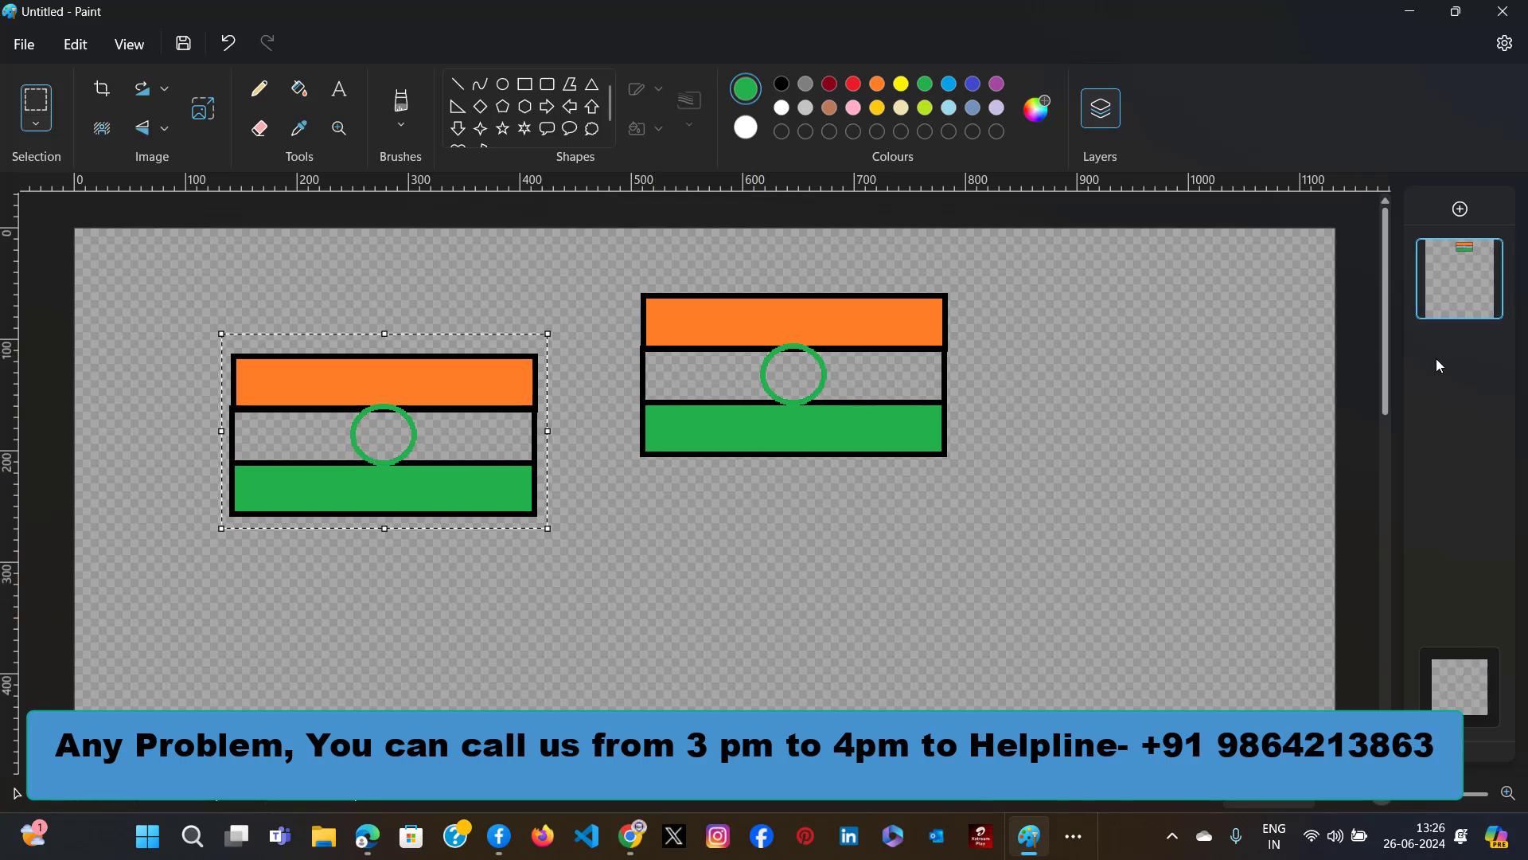
left_click(1101, 118)
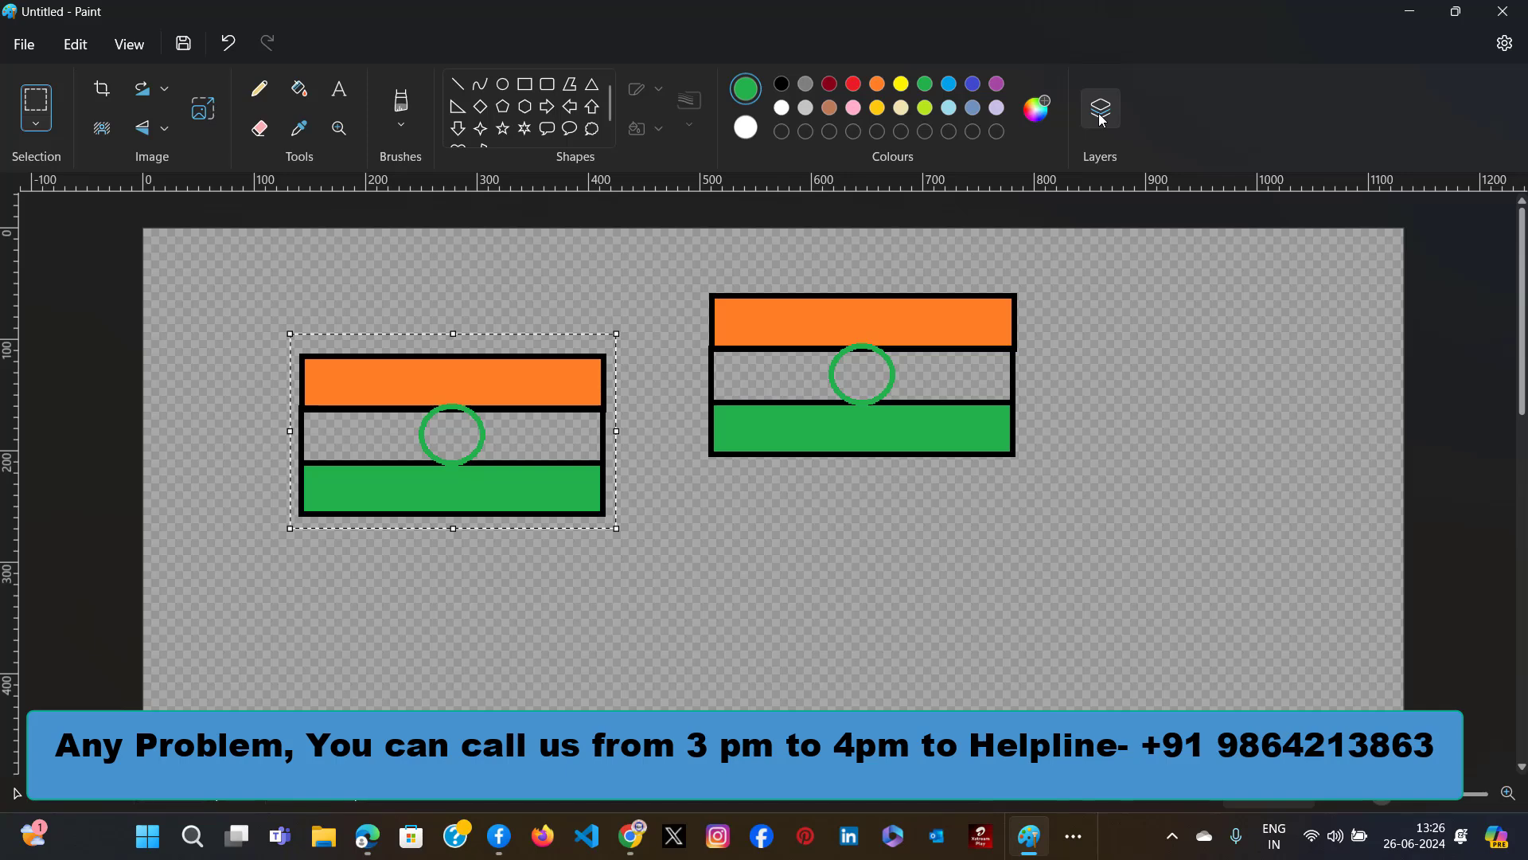
left_click(1101, 118)
left_click(1474, 674)
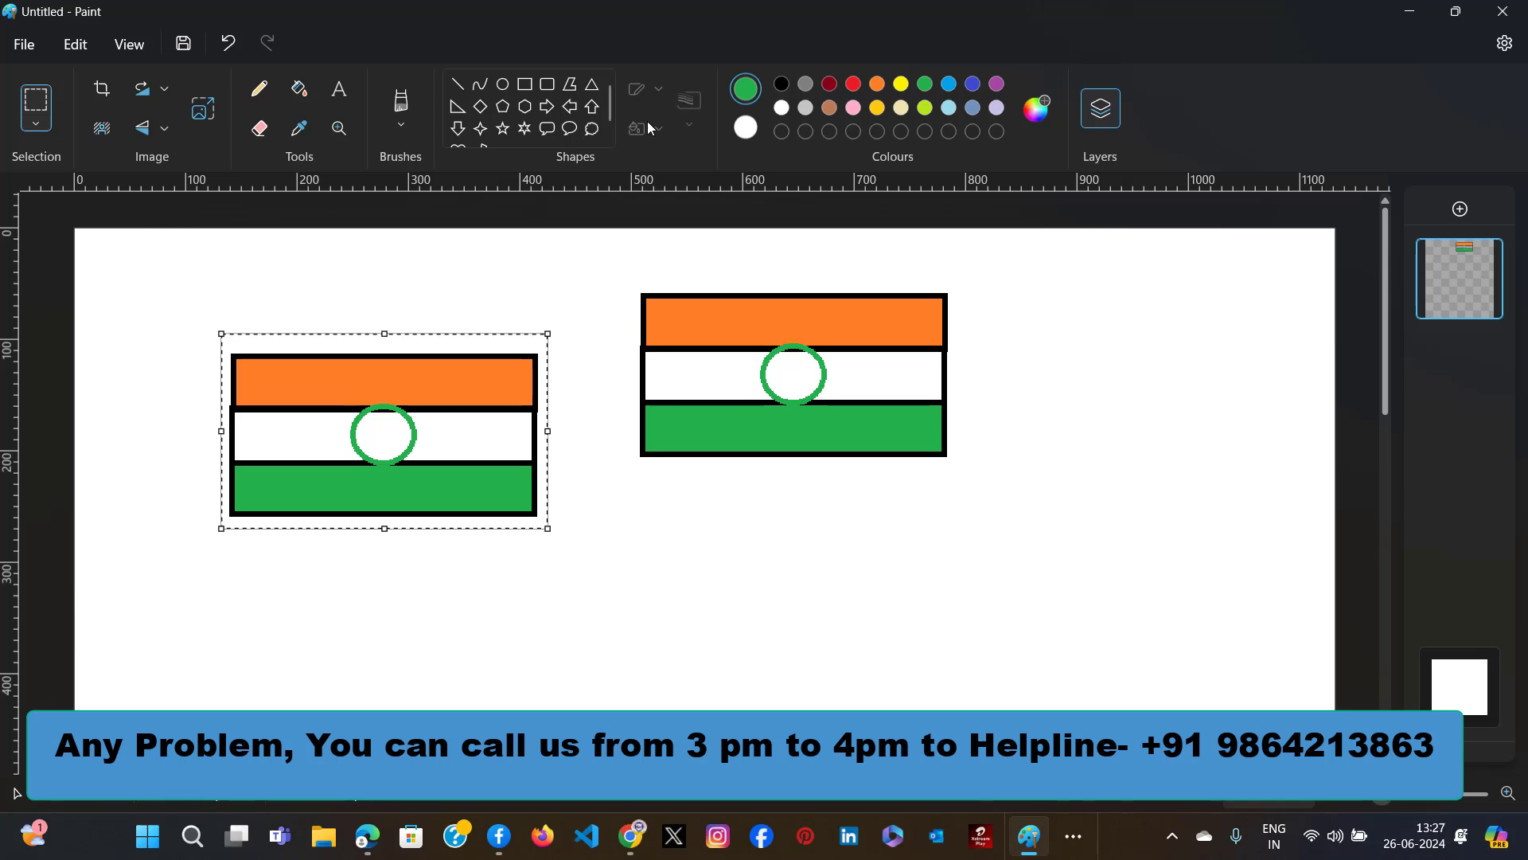
Deselect the pasted flag and draw a green hexagon about 100 px wide and 86 px high to the right of the flags.
left_click(725, 310)
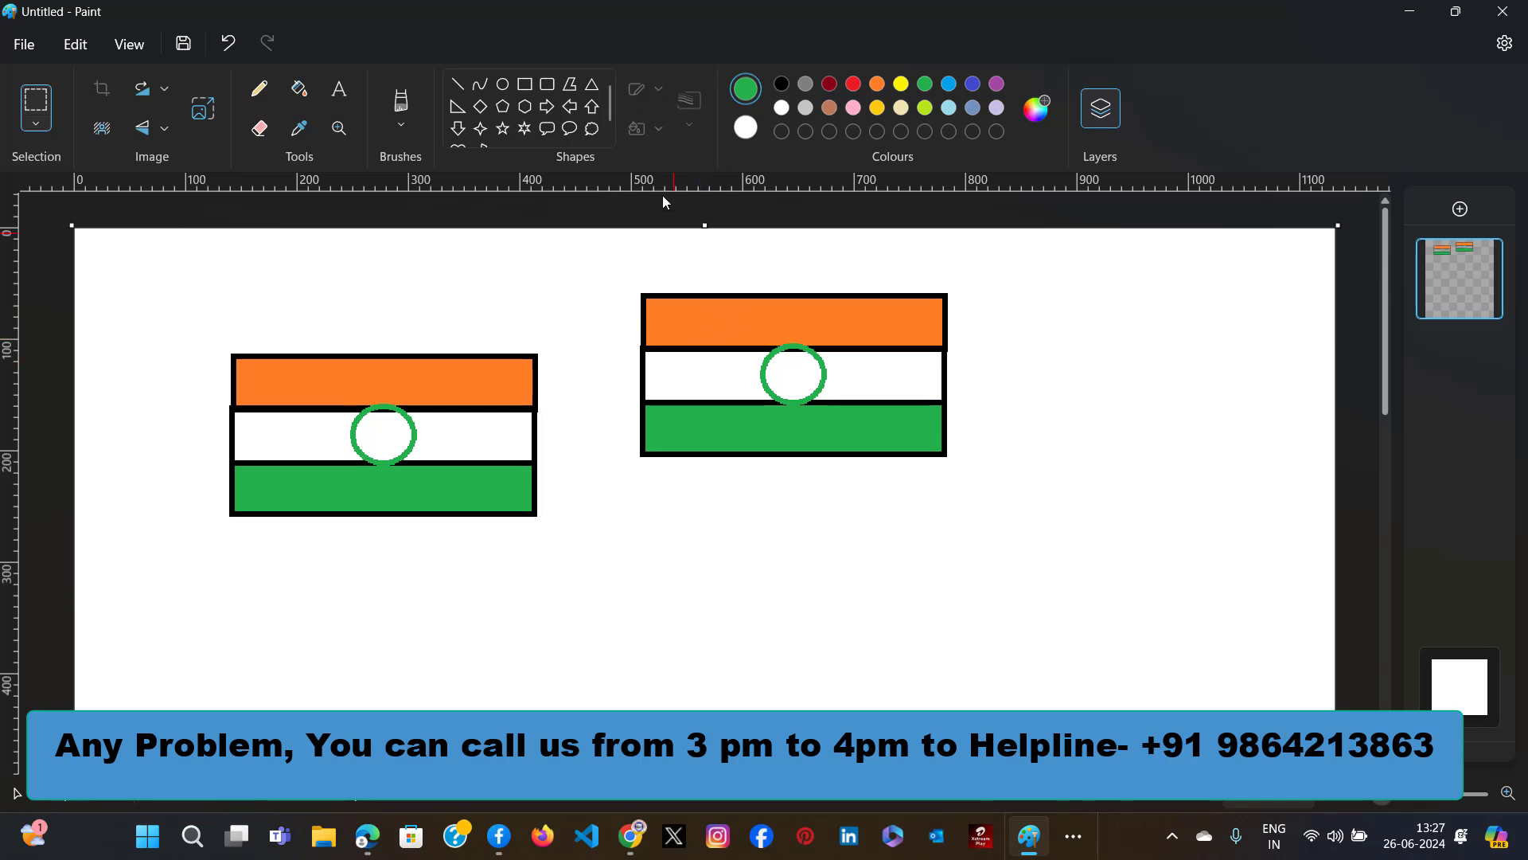
left_click_drag(1096, 301, 1152, 376)
left_click(1111, 442)
left_click(525, 105)
left_click_drag(1029, 320, 1141, 415)
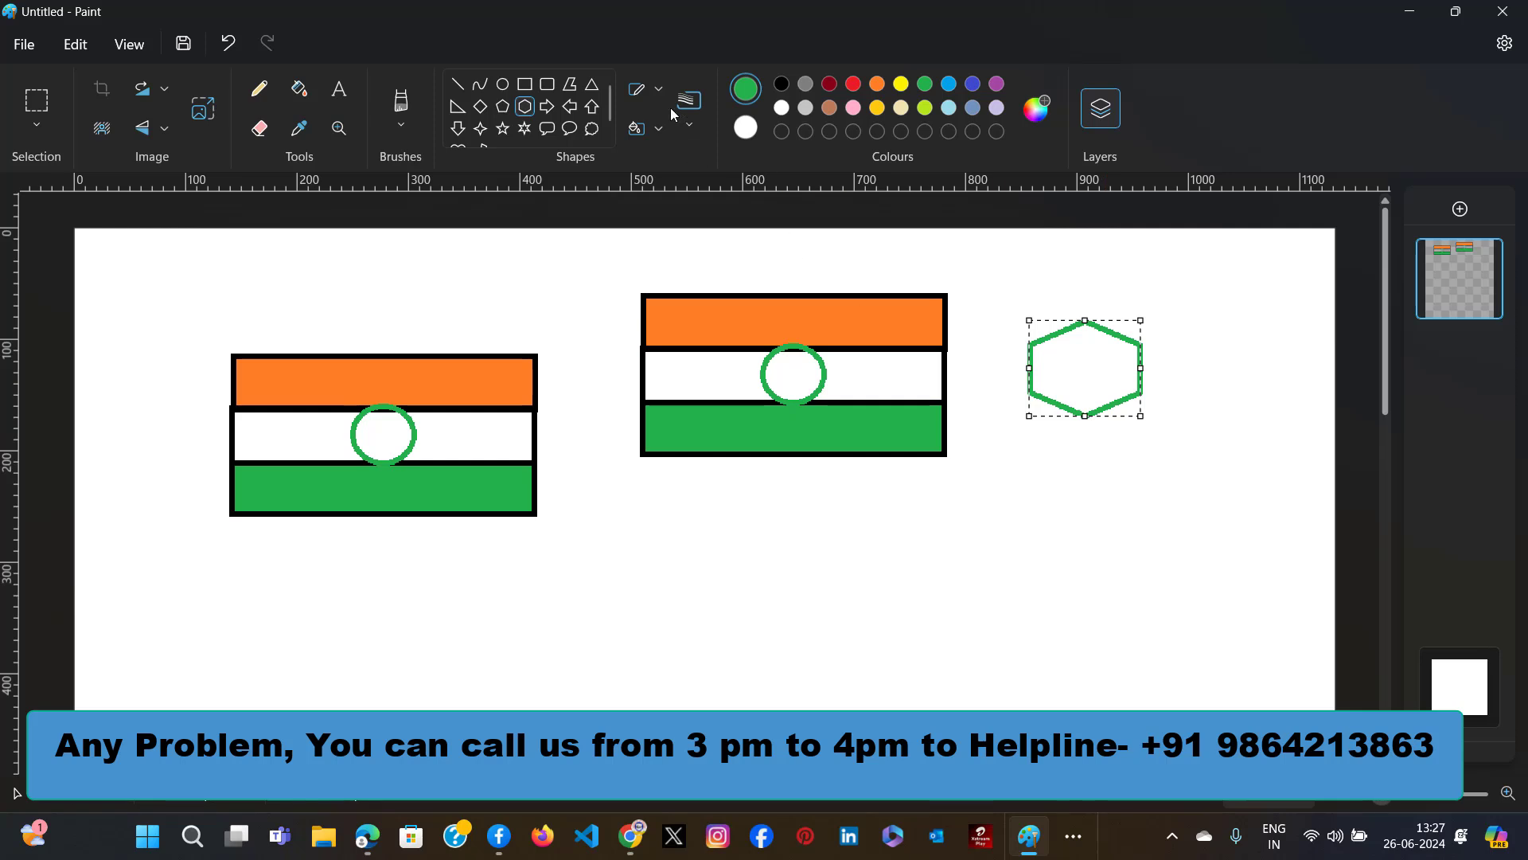
Set the hexagon's outline thickness to 8 px and its fill style to Crayon.
left_click(688, 126)
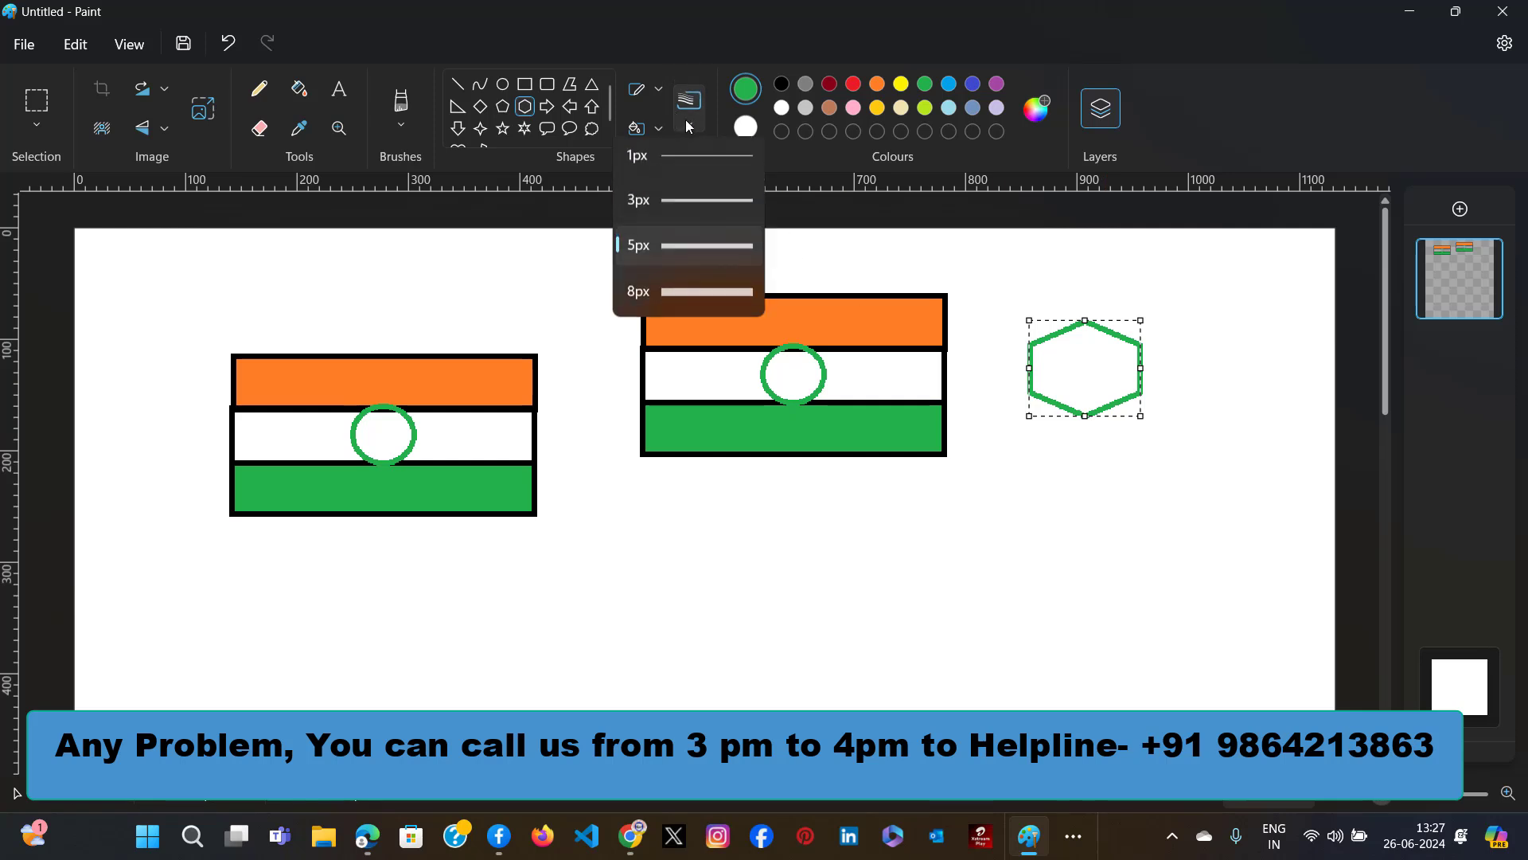
left_click(686, 299)
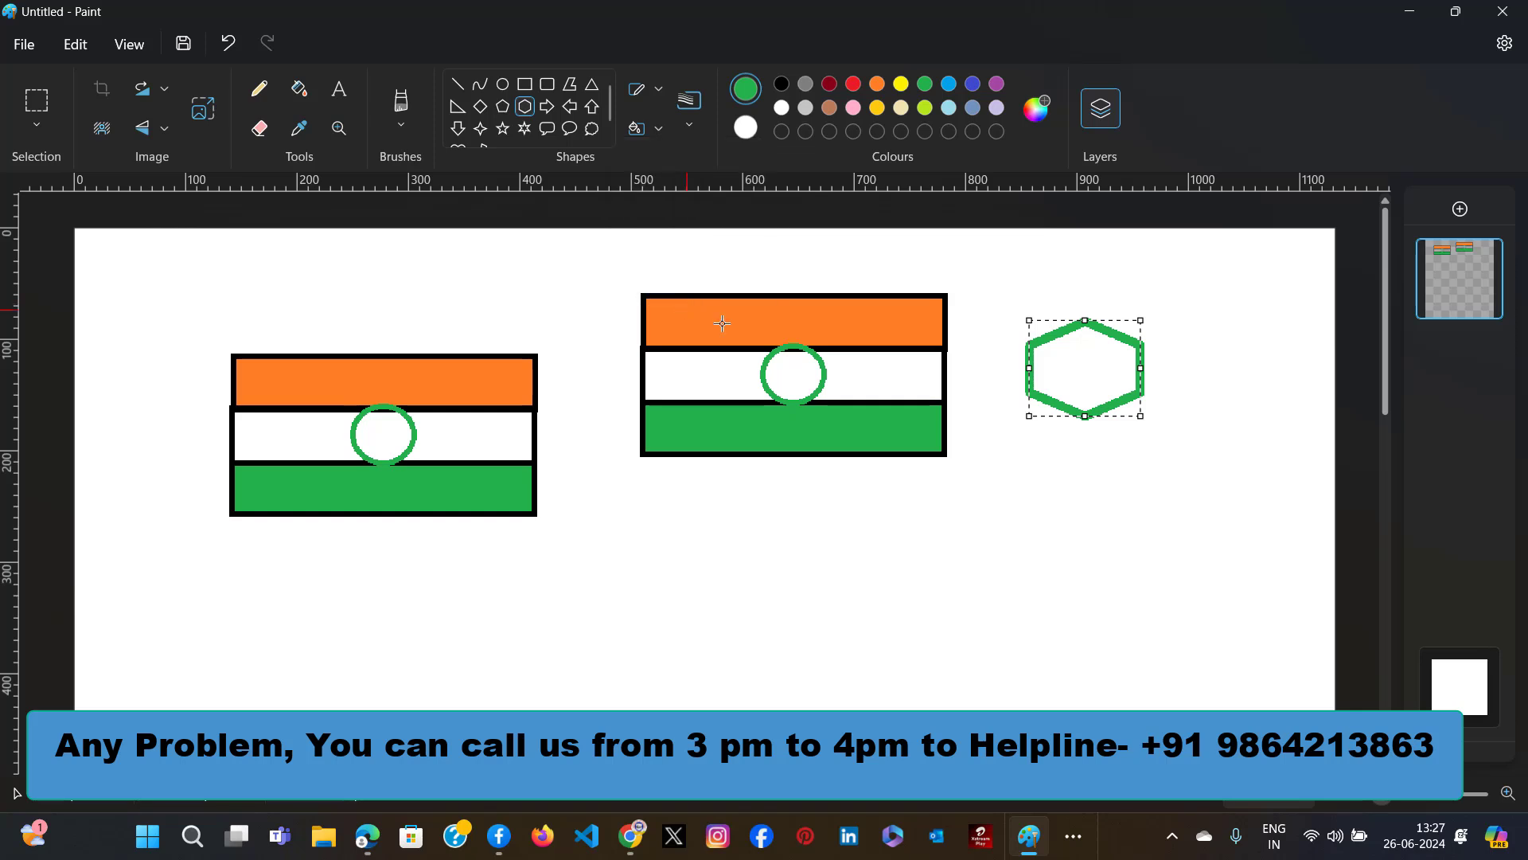
left_click(660, 129)
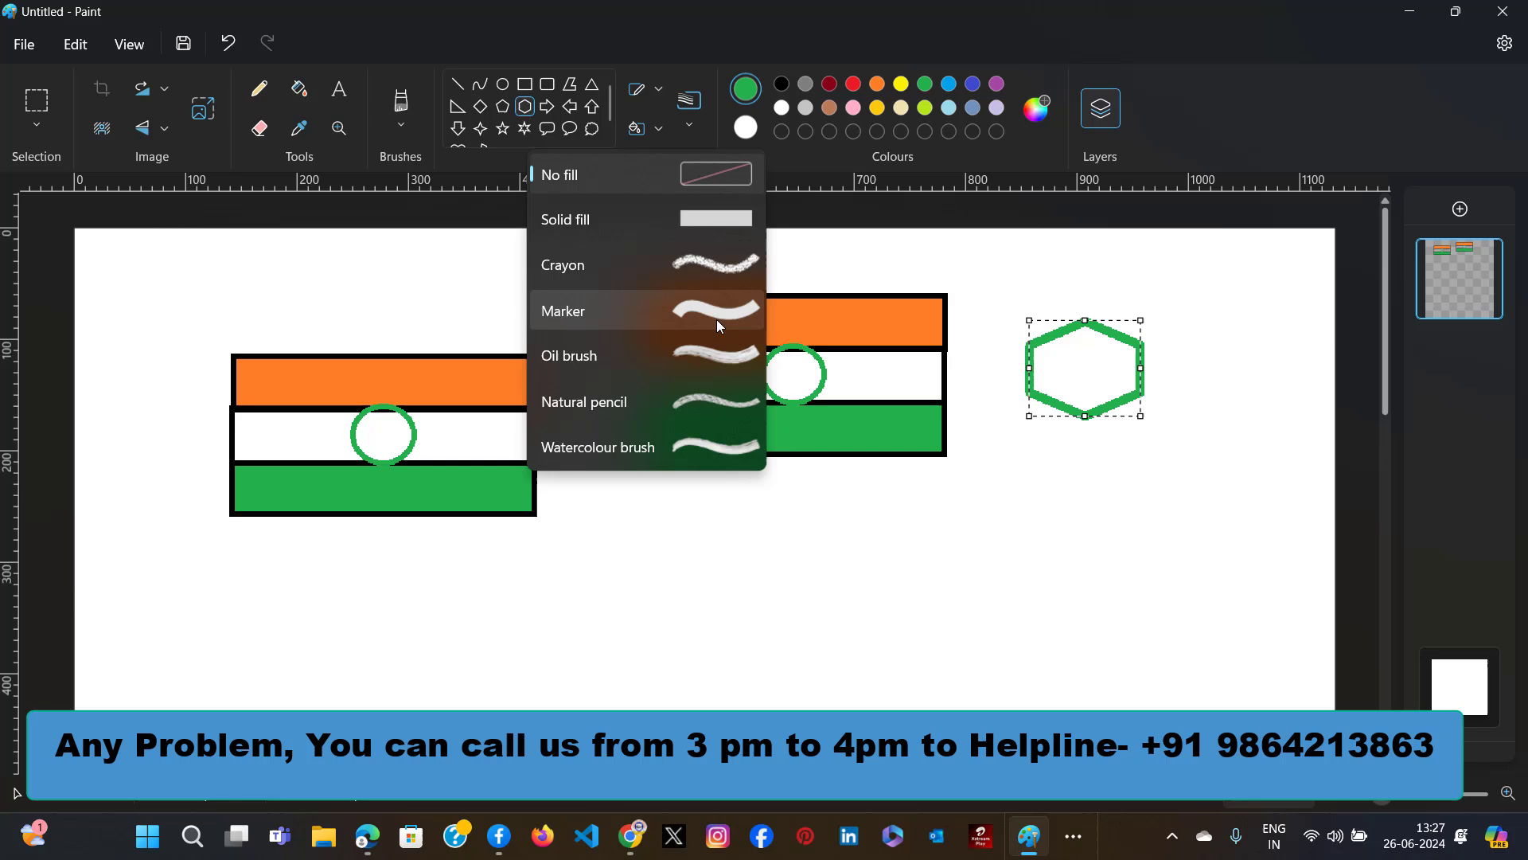
left_click(721, 264)
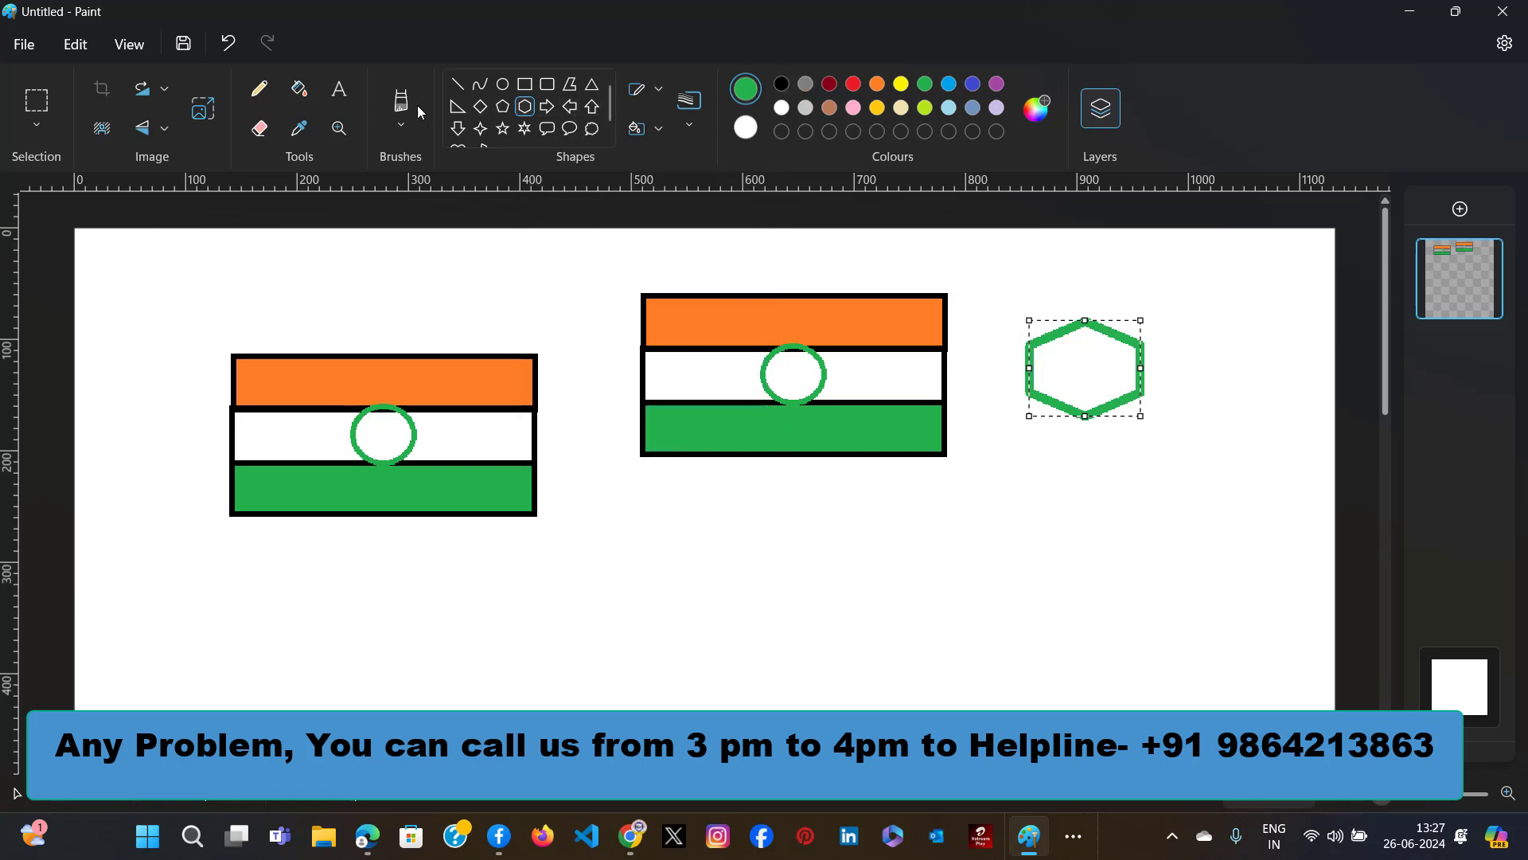
Try to fill the hexagon's interior with yellow using the Fill tool.
left_click(307, 96)
left_click(829, 84)
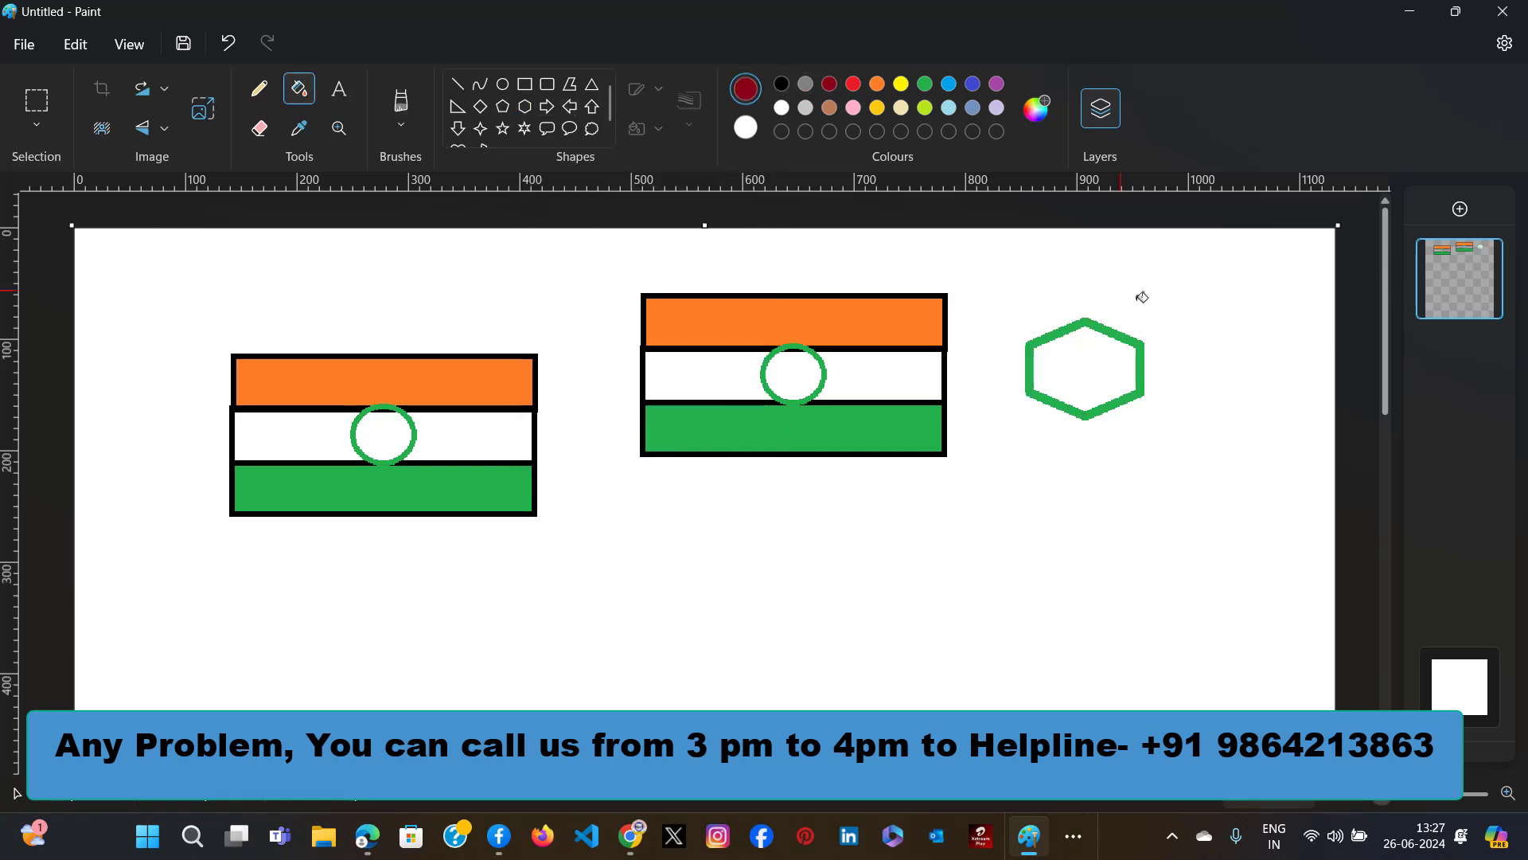
left_click(950, 108)
left_click(901, 83)
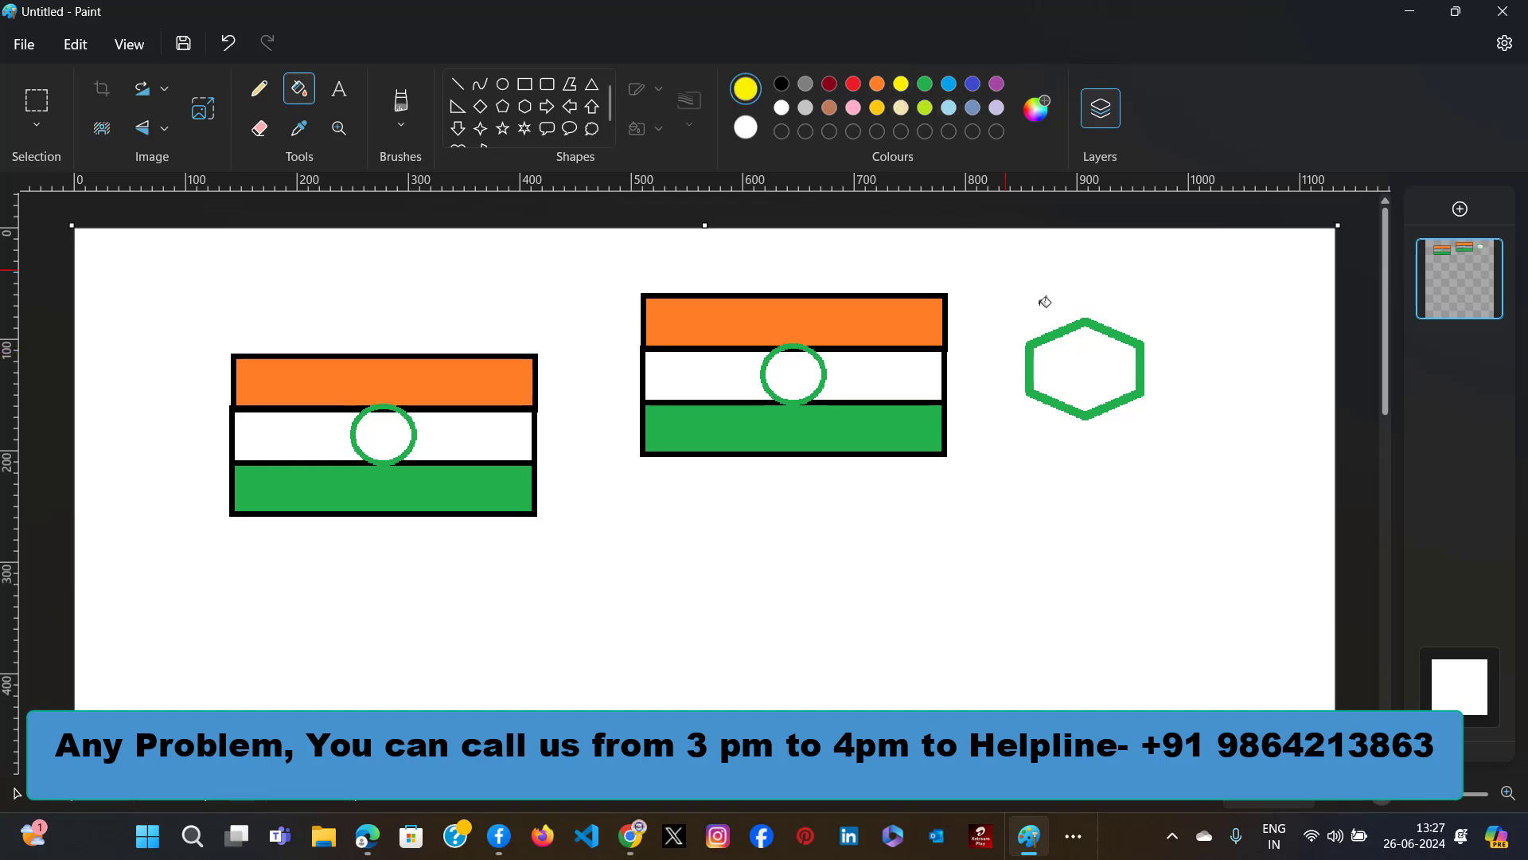
left_click(1088, 353)
left_click(1103, 375)
left_click(1082, 367)
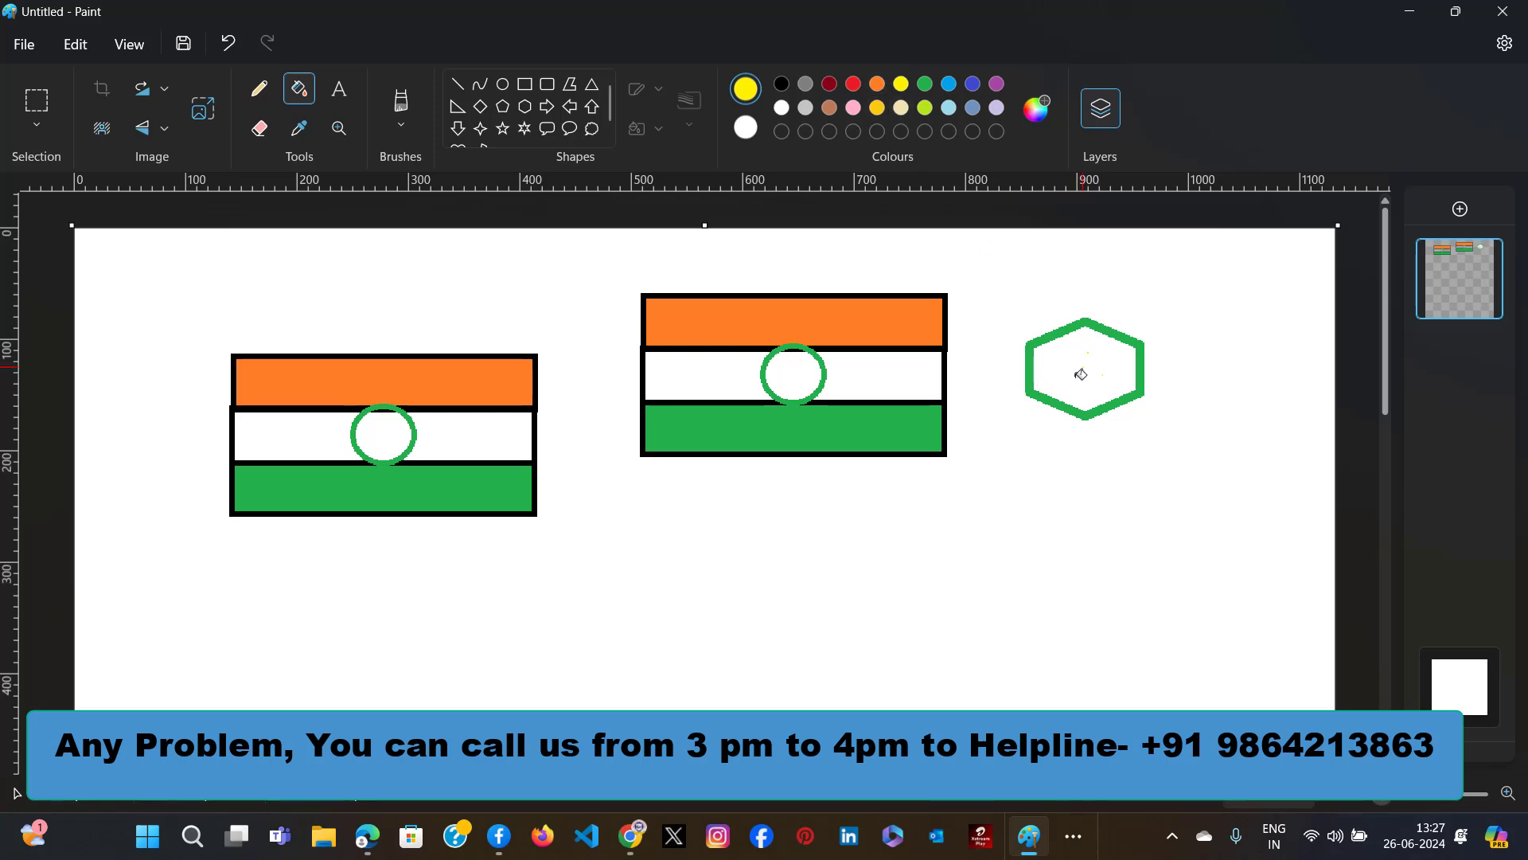
Fill the original flag's white middle band around the circle and the hexagon's outline with yellow.
left_click(926, 383)
left_click(681, 386)
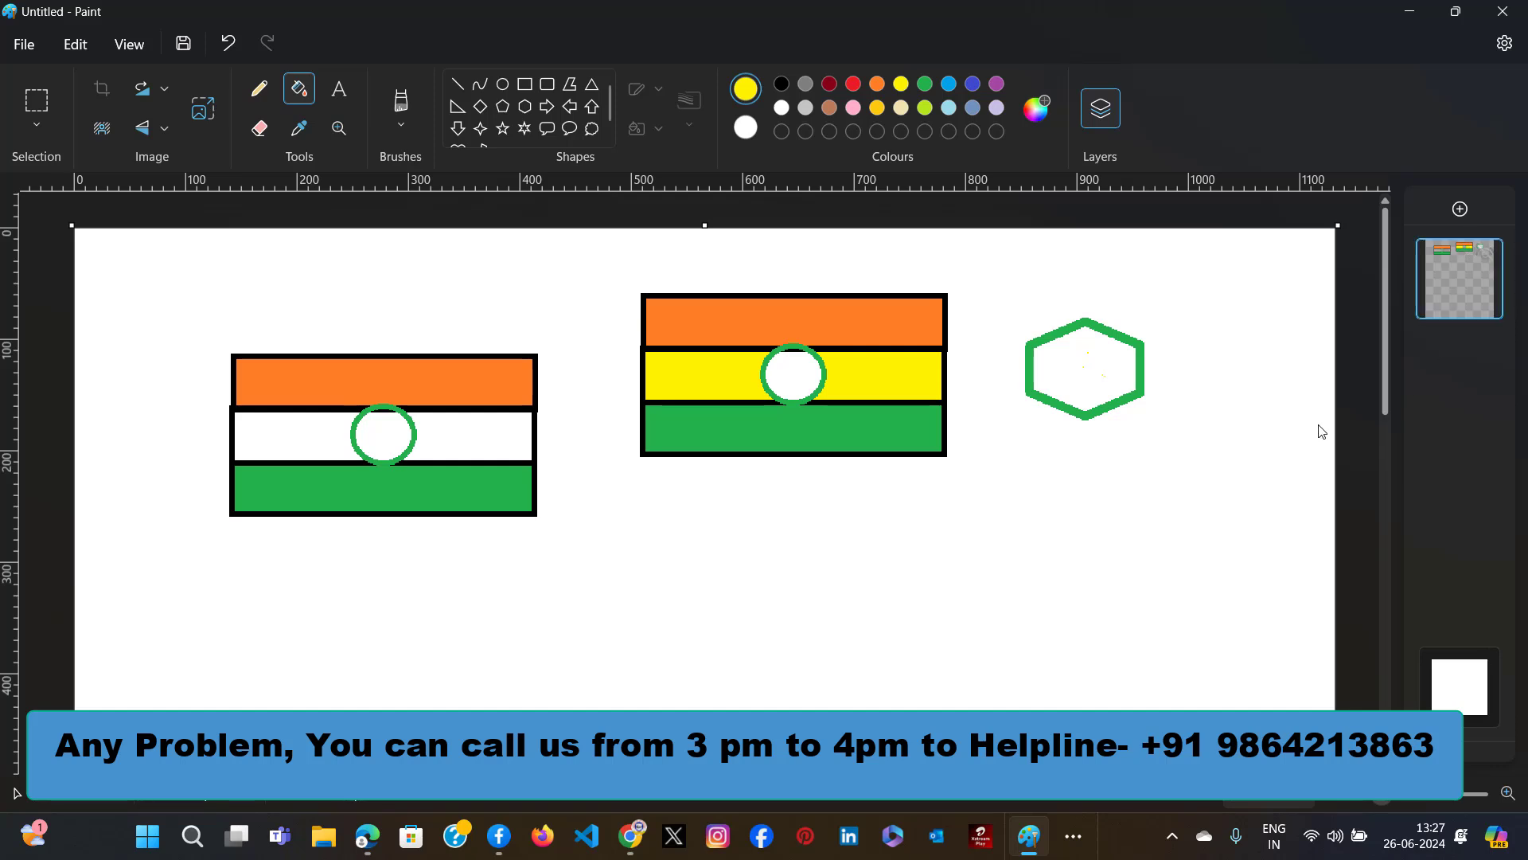
left_click(1466, 705)
left_click(1058, 104)
left_click(1087, 320)
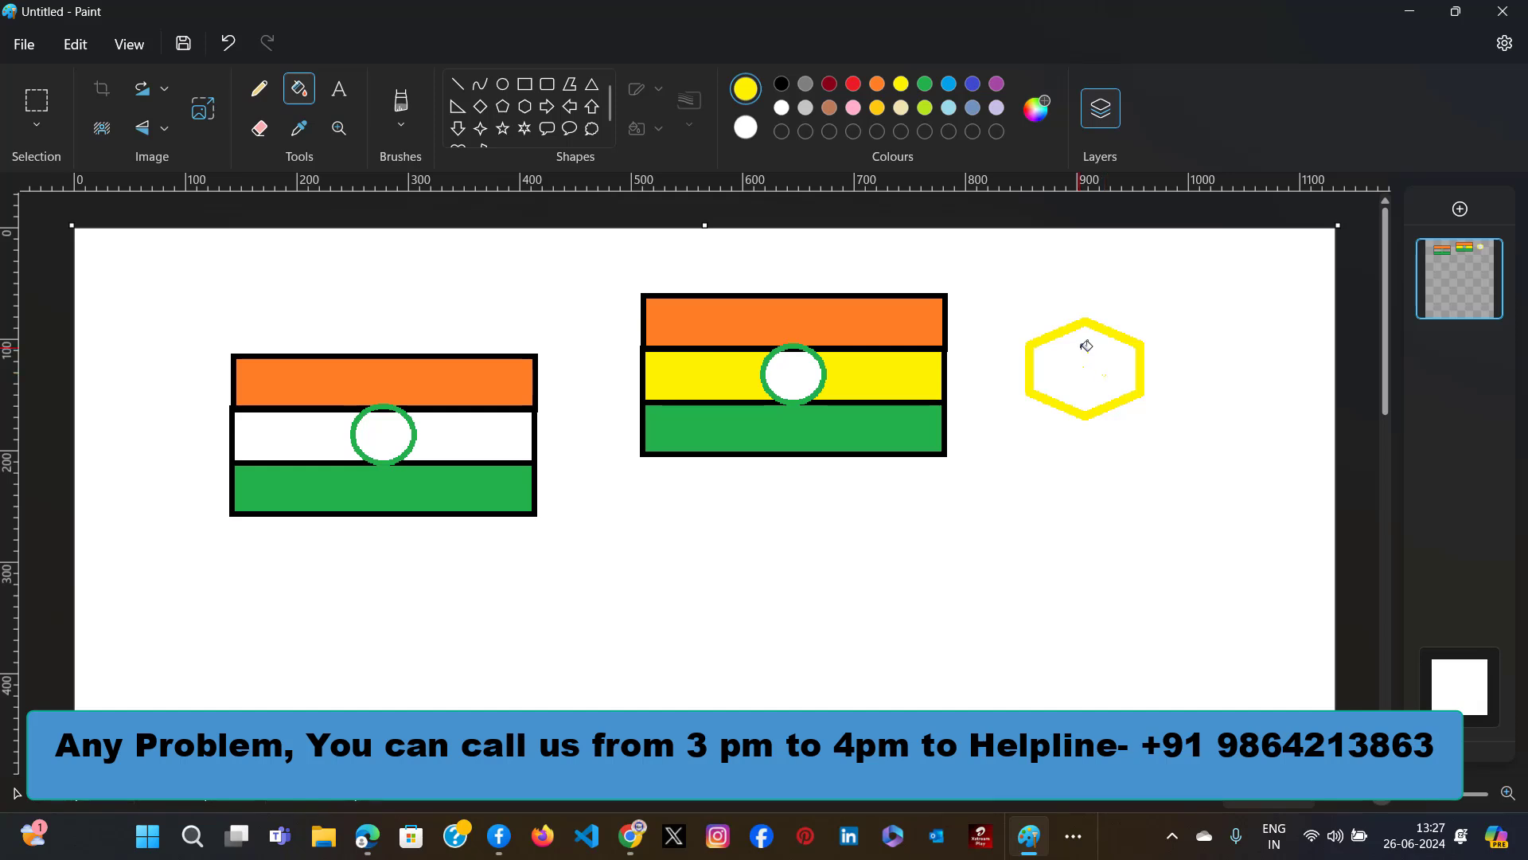
Set the secondary colour to brown and fill the empty canvas around the shapes with yellow.
left_click(747, 133)
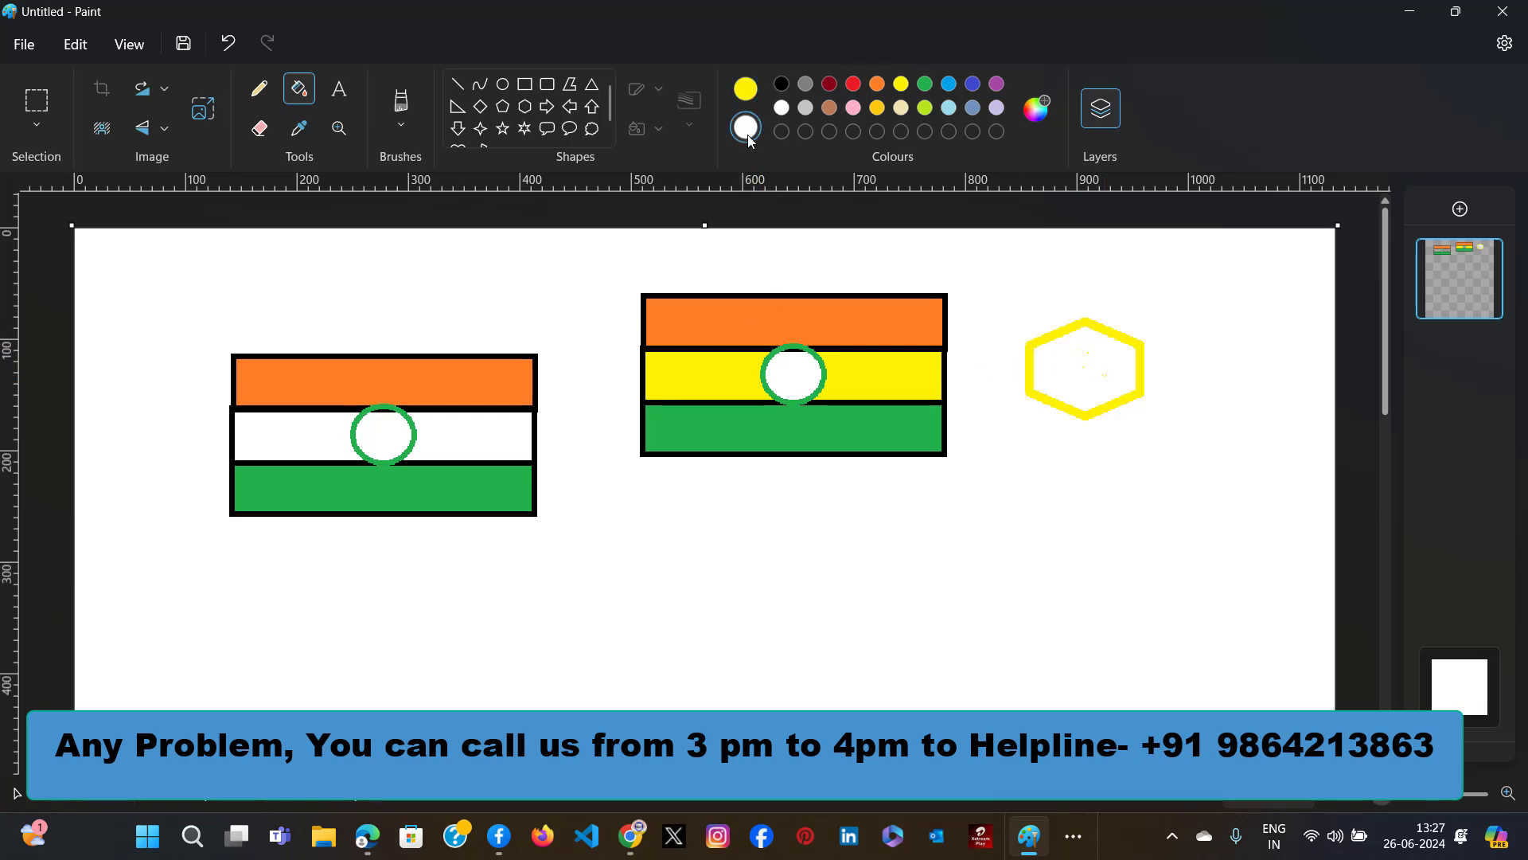
left_click(831, 107)
left_click(833, 536)
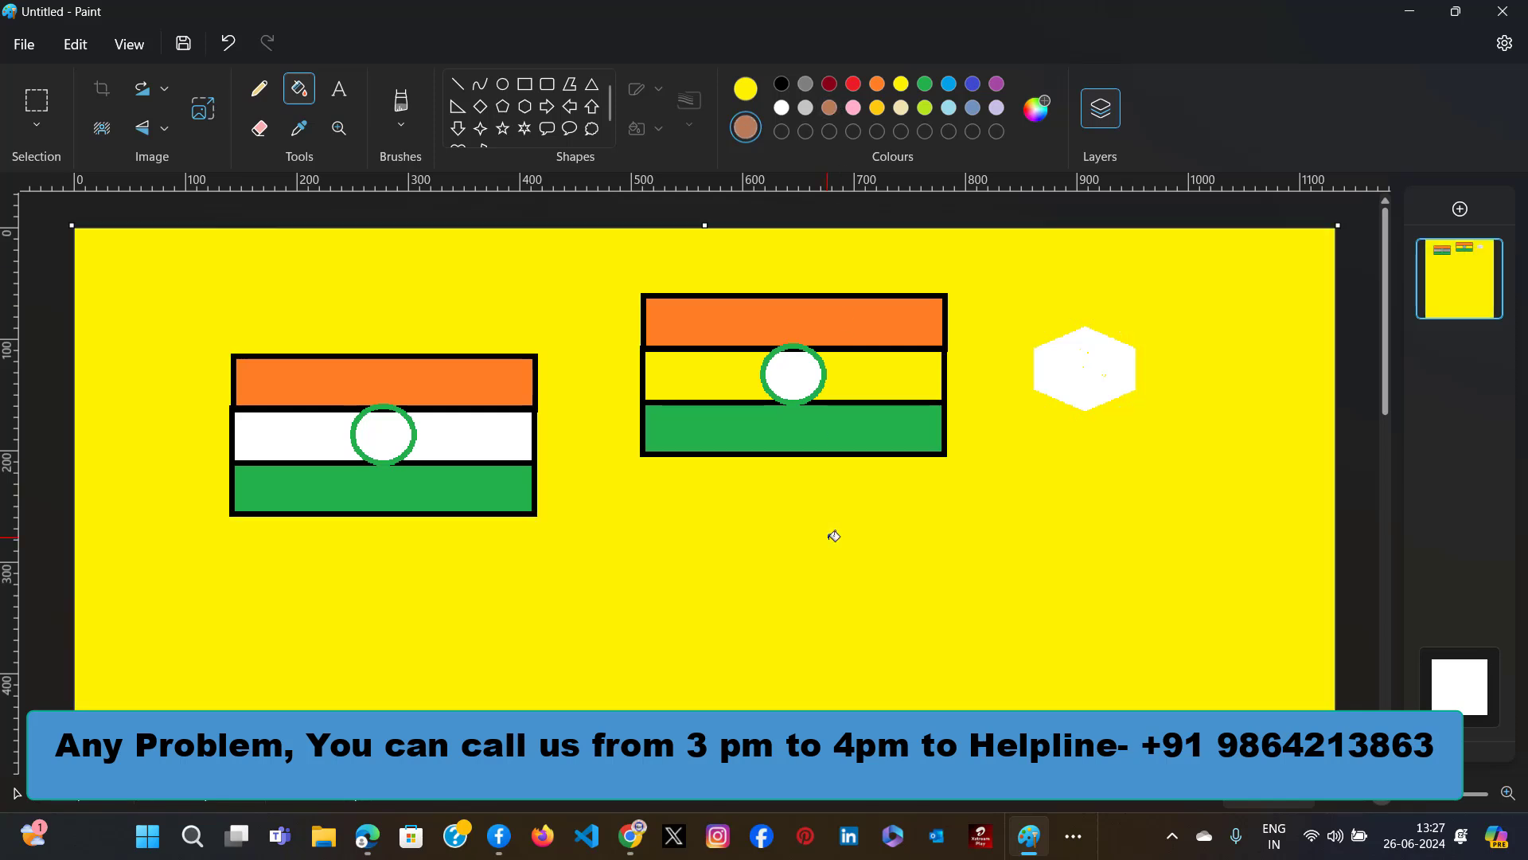